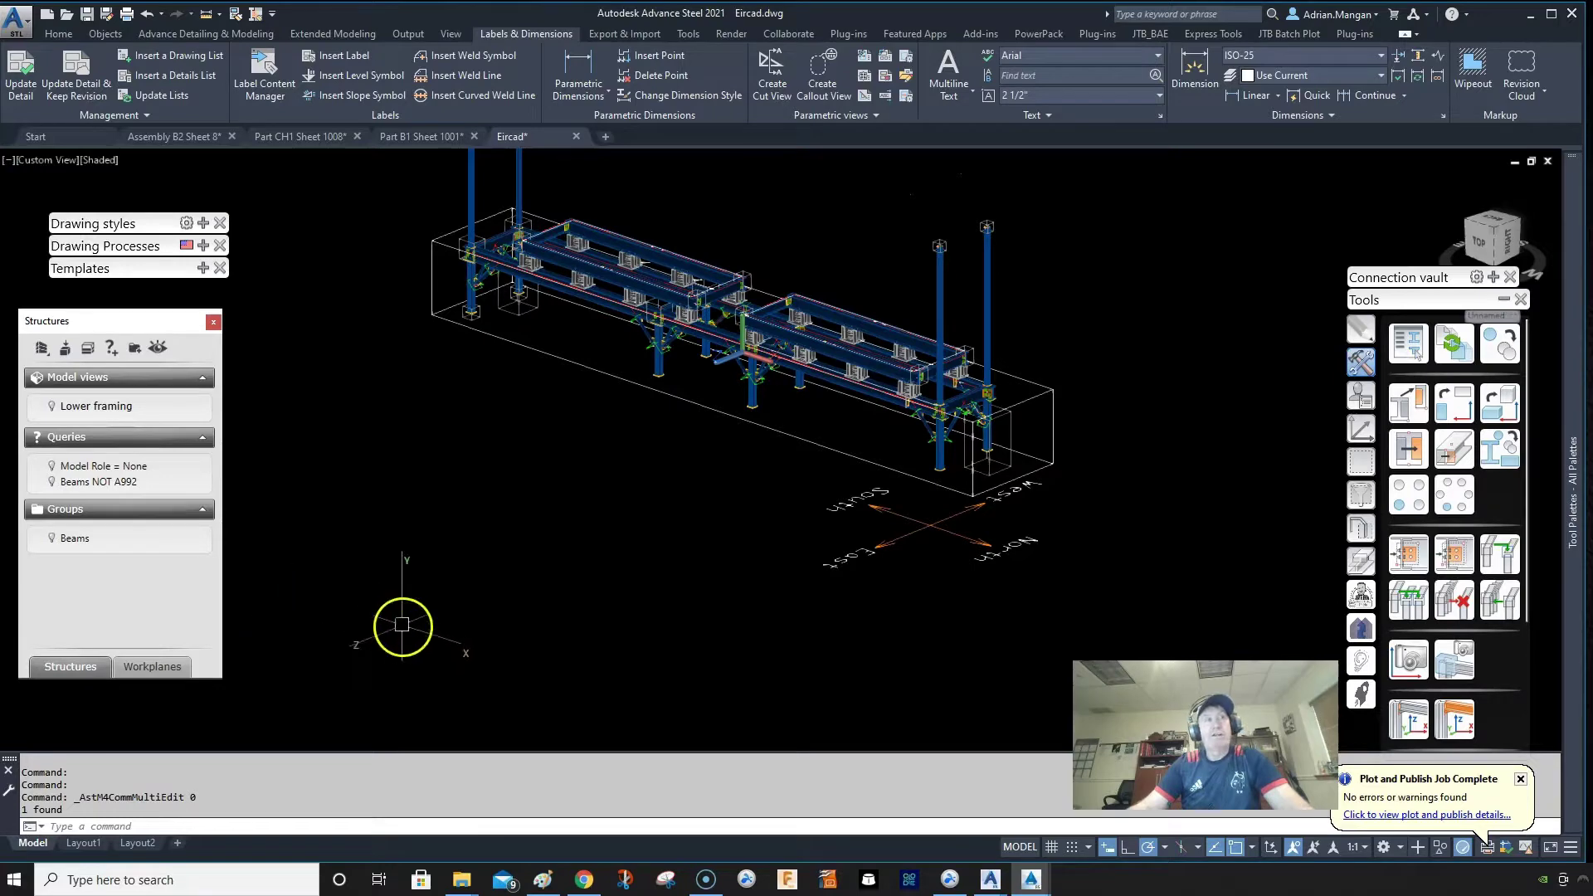
- View the frame from the Back view, then orbit back to an isometric view
scroll(782, 487, "up", 5)
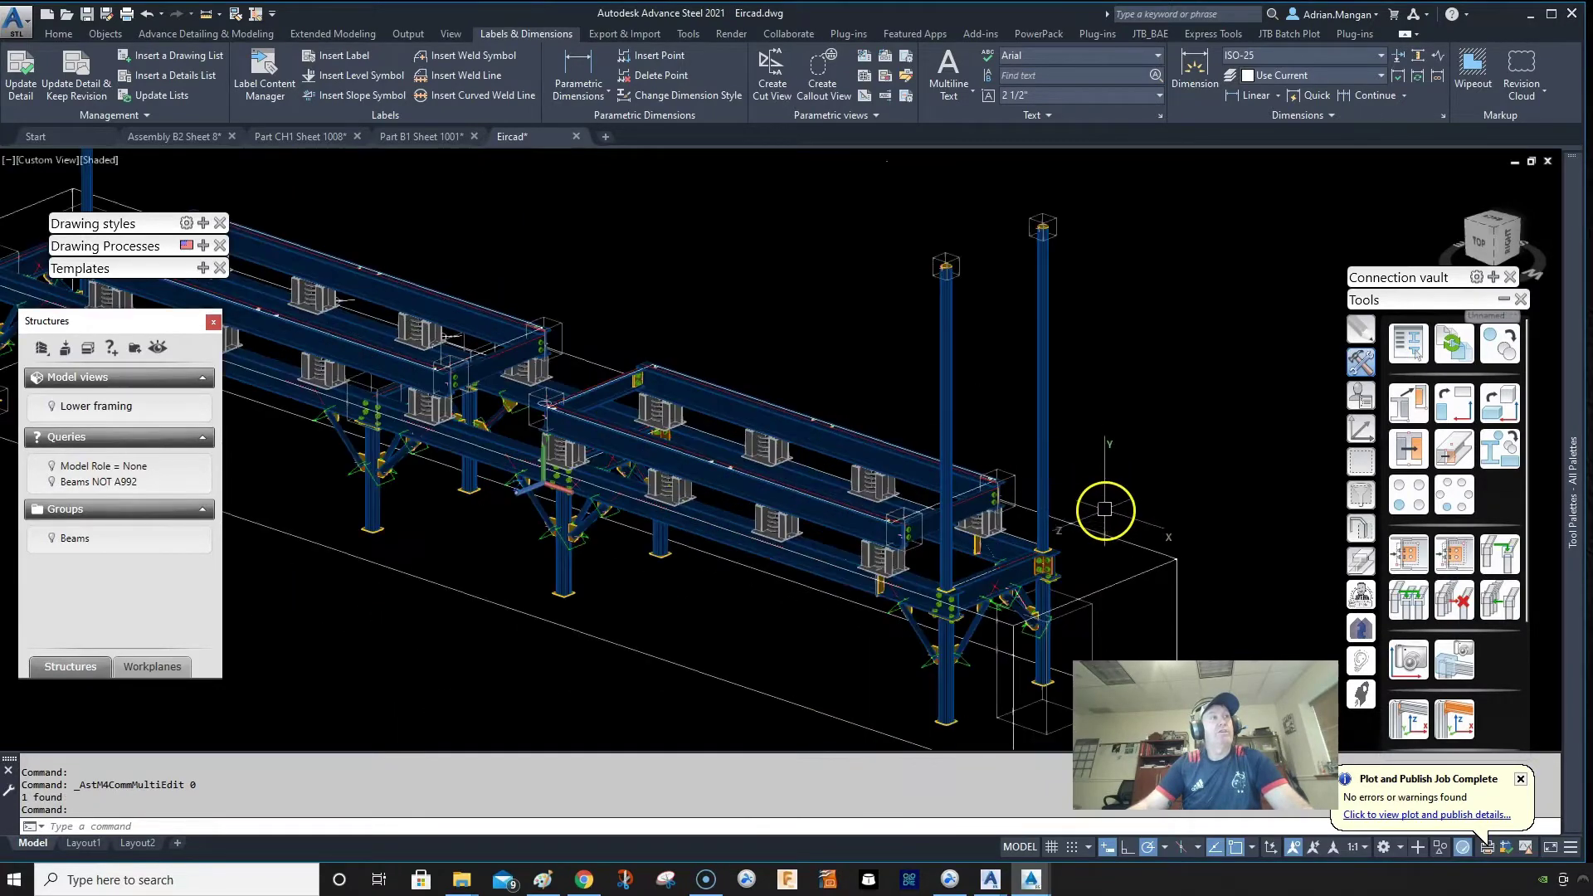
key("F5")
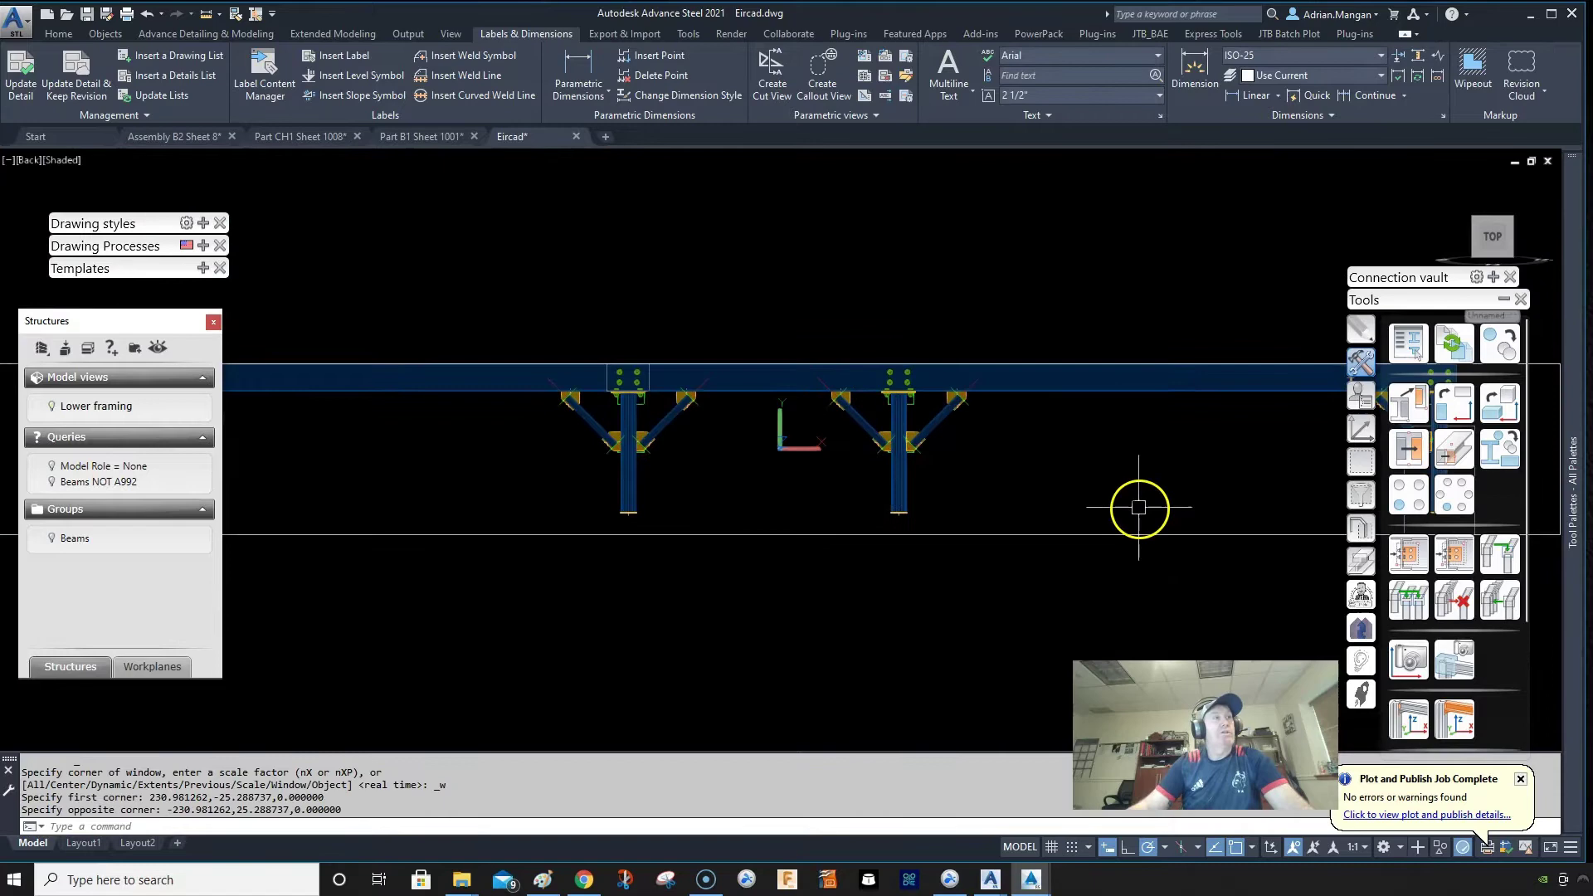
scroll(1134, 515, "down", 3)
middle_click_drag(1134, 516, 1025, 569, "shift")
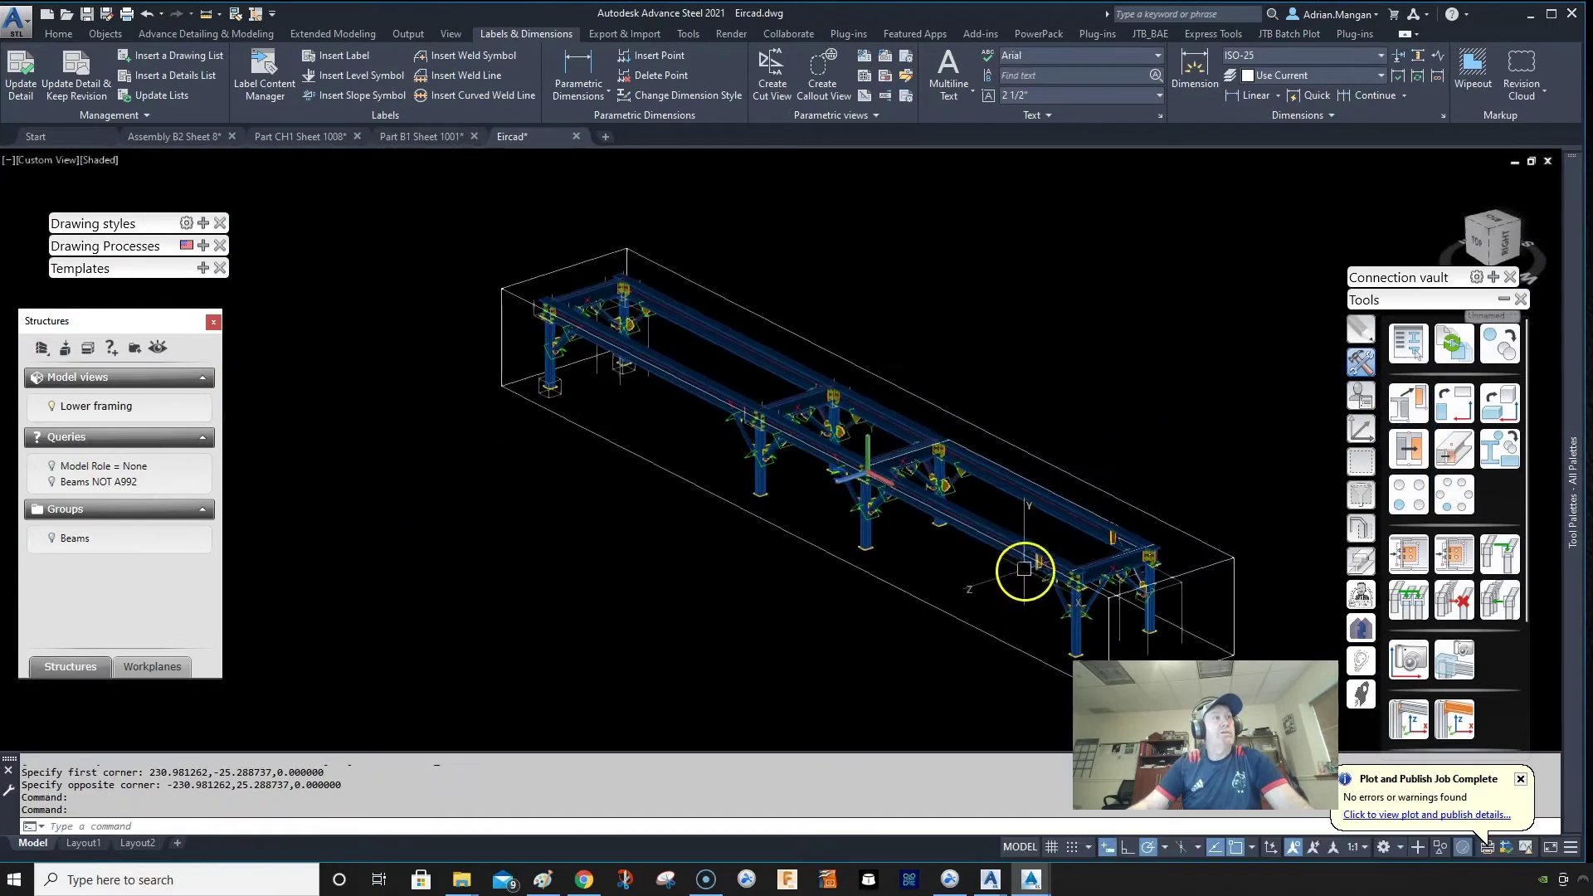
- Pan and zoom in on the bolted junction of the far-end crossbeam
scroll(965, 478, "up", 2)
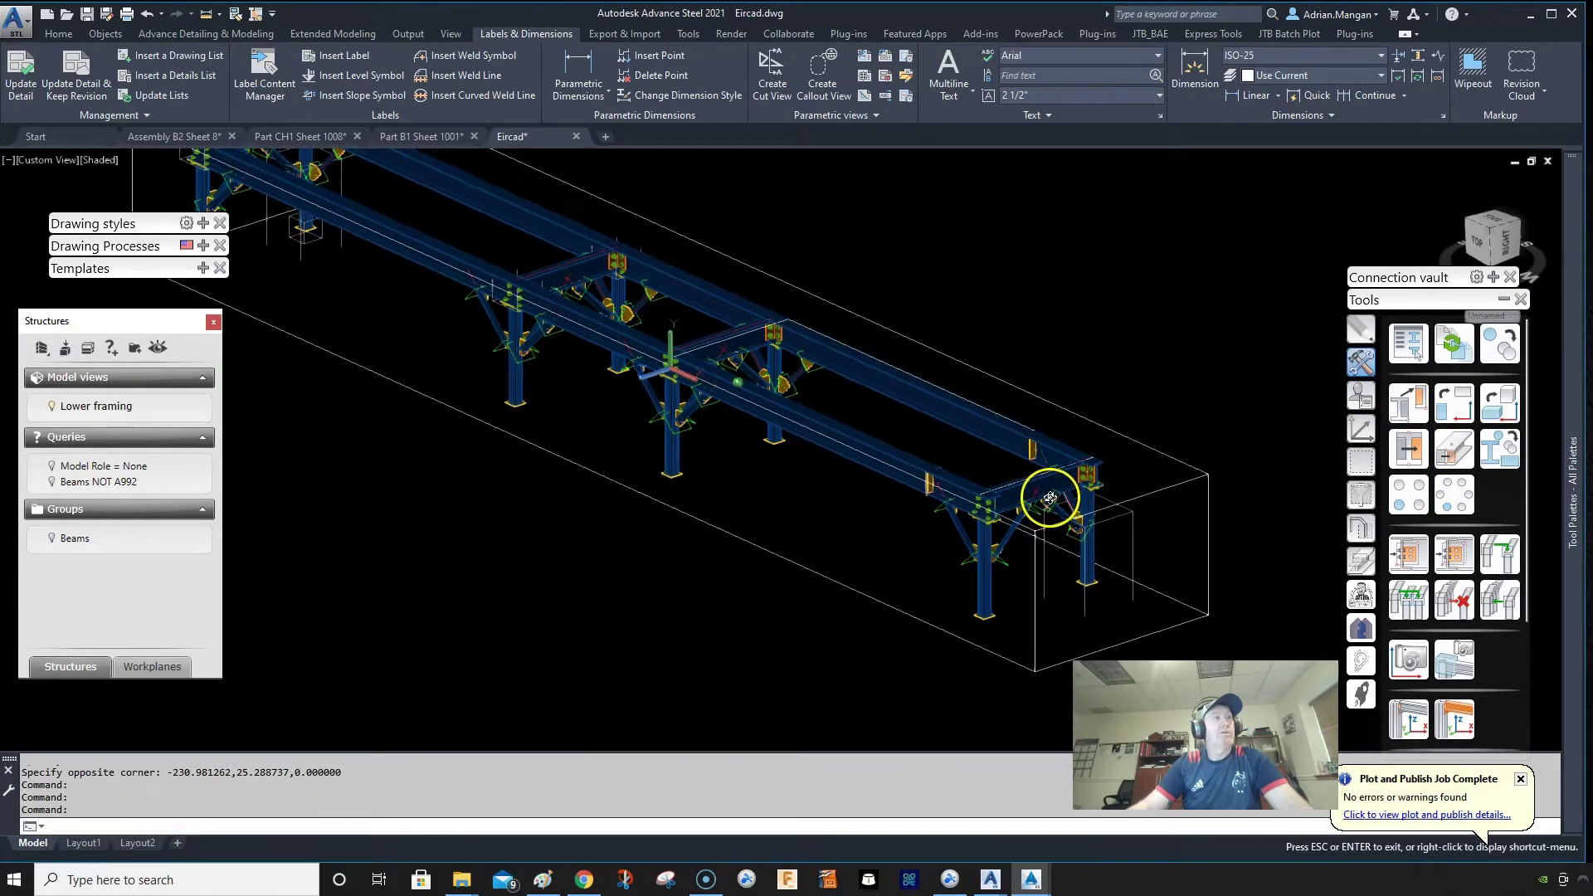
scroll(1021, 489, "up", 2)
scroll(994, 510, "up", 2)
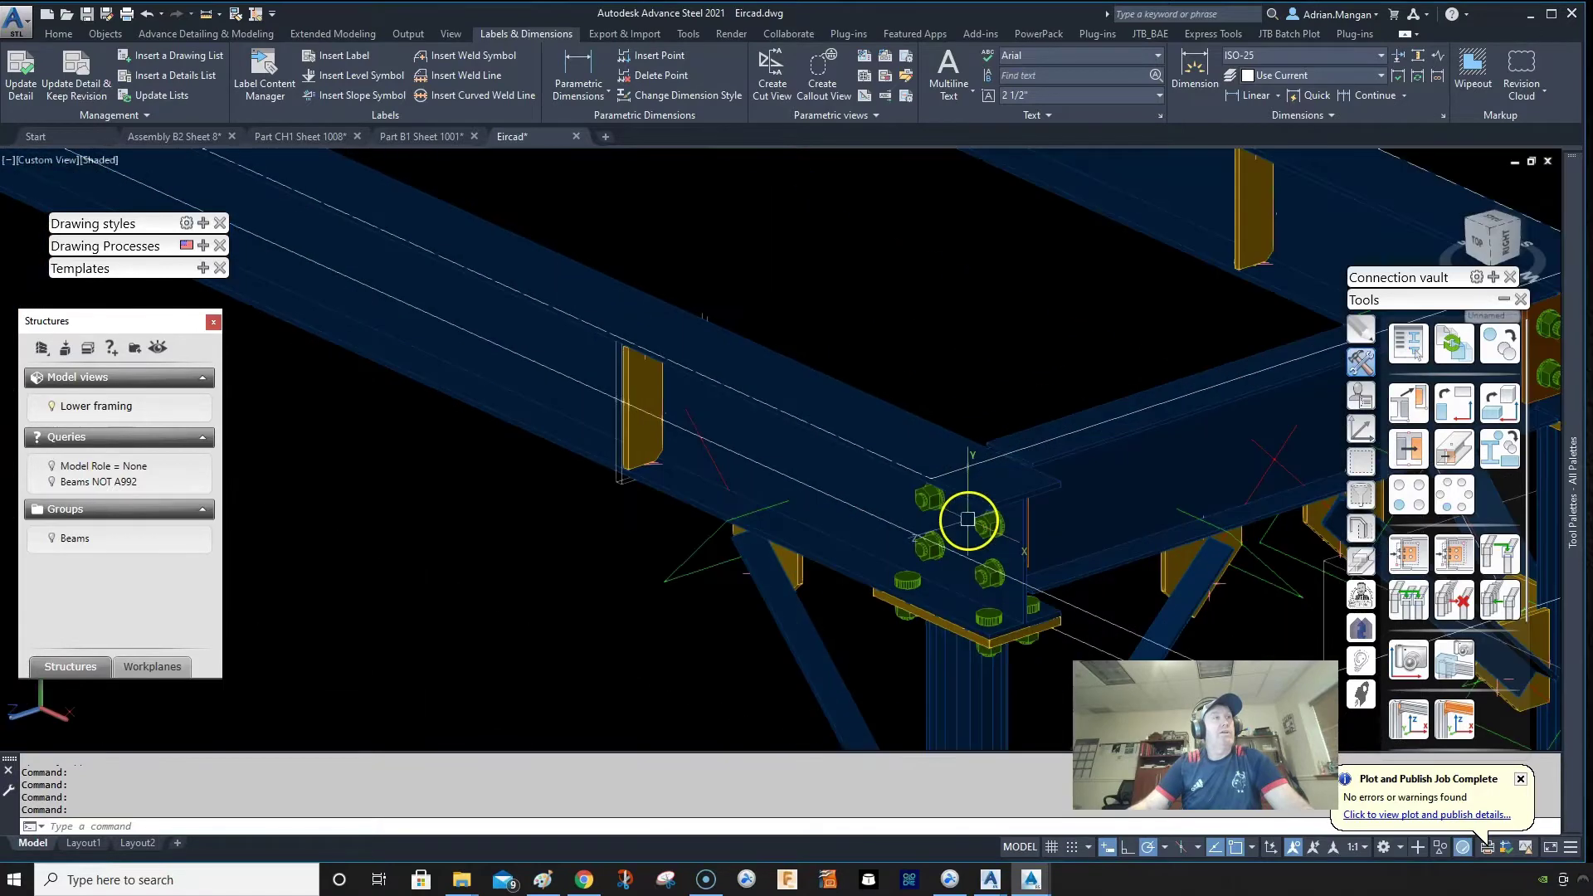
scroll(1009, 518, "down", 6)
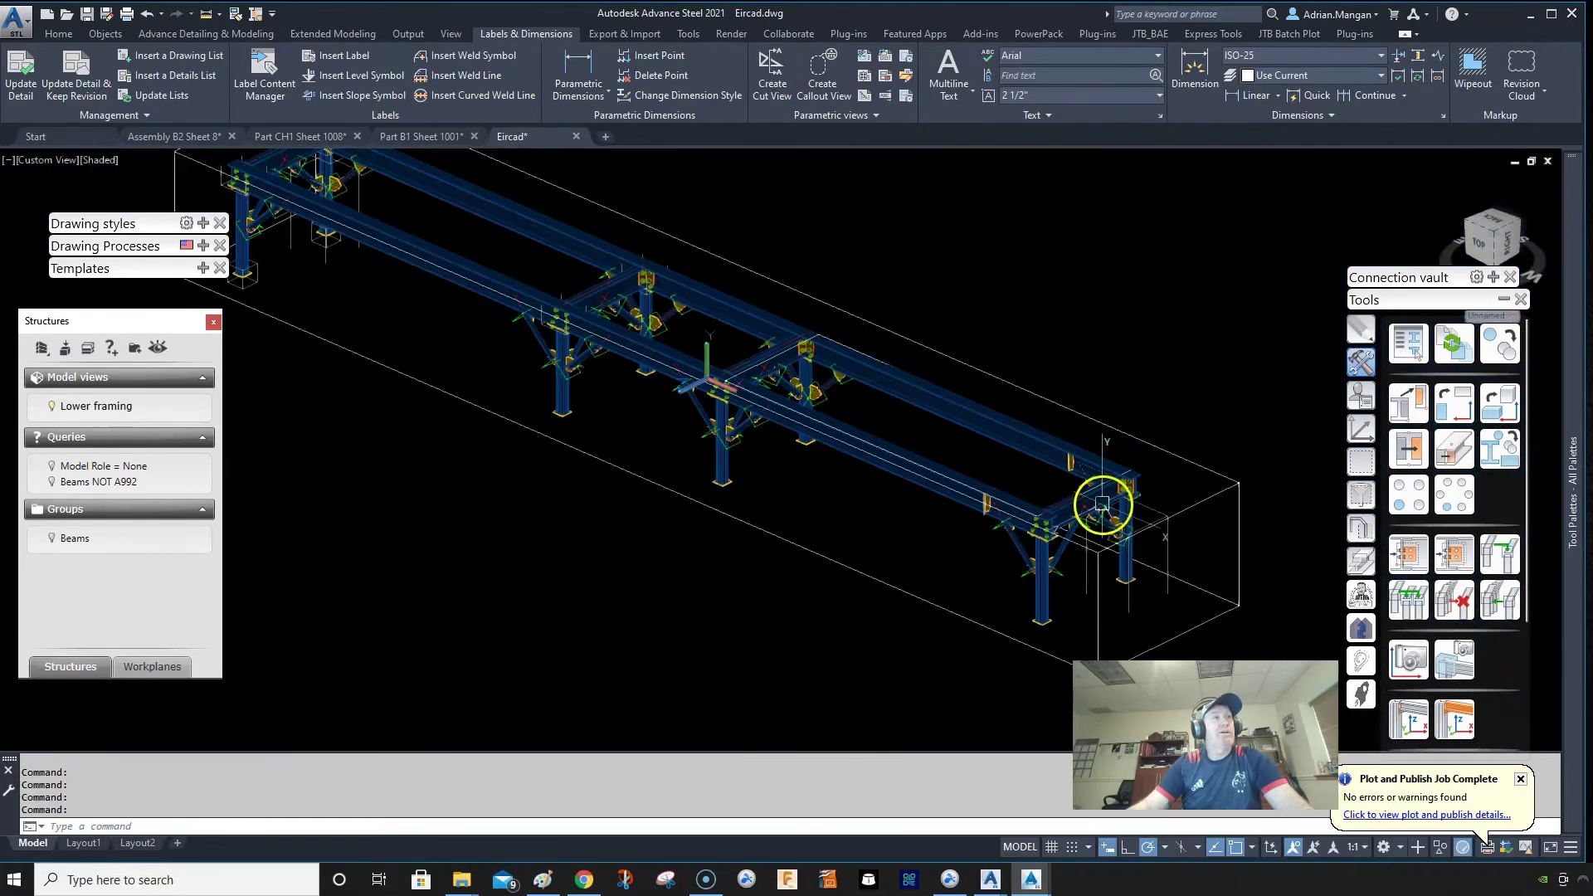
middle_click_drag(640, 313, 860, 401)
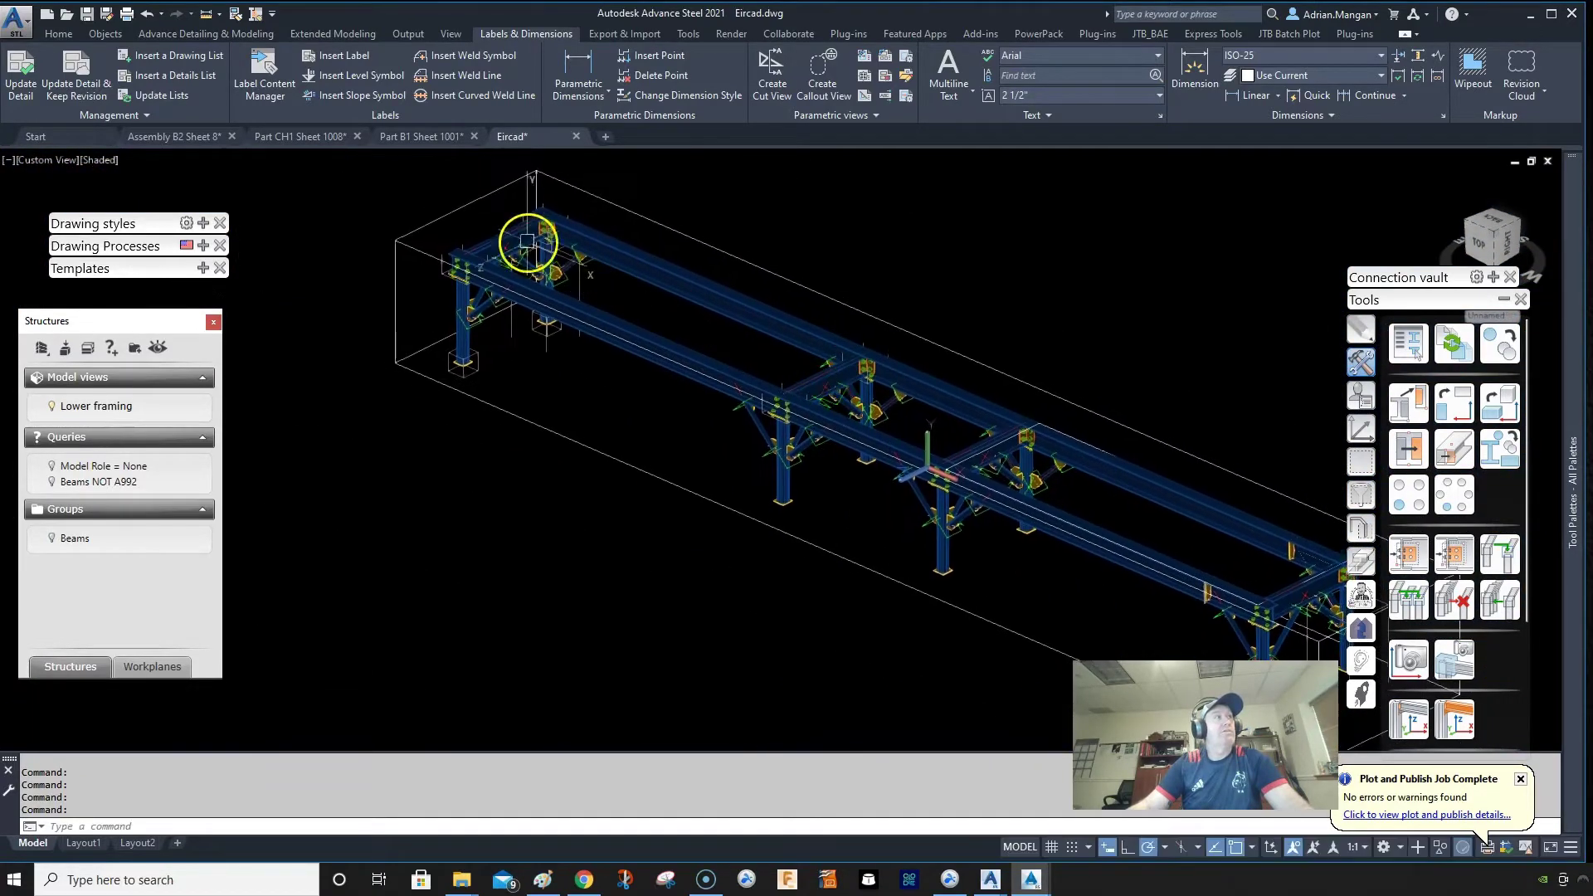
scroll(1042, 480, "up", 8)
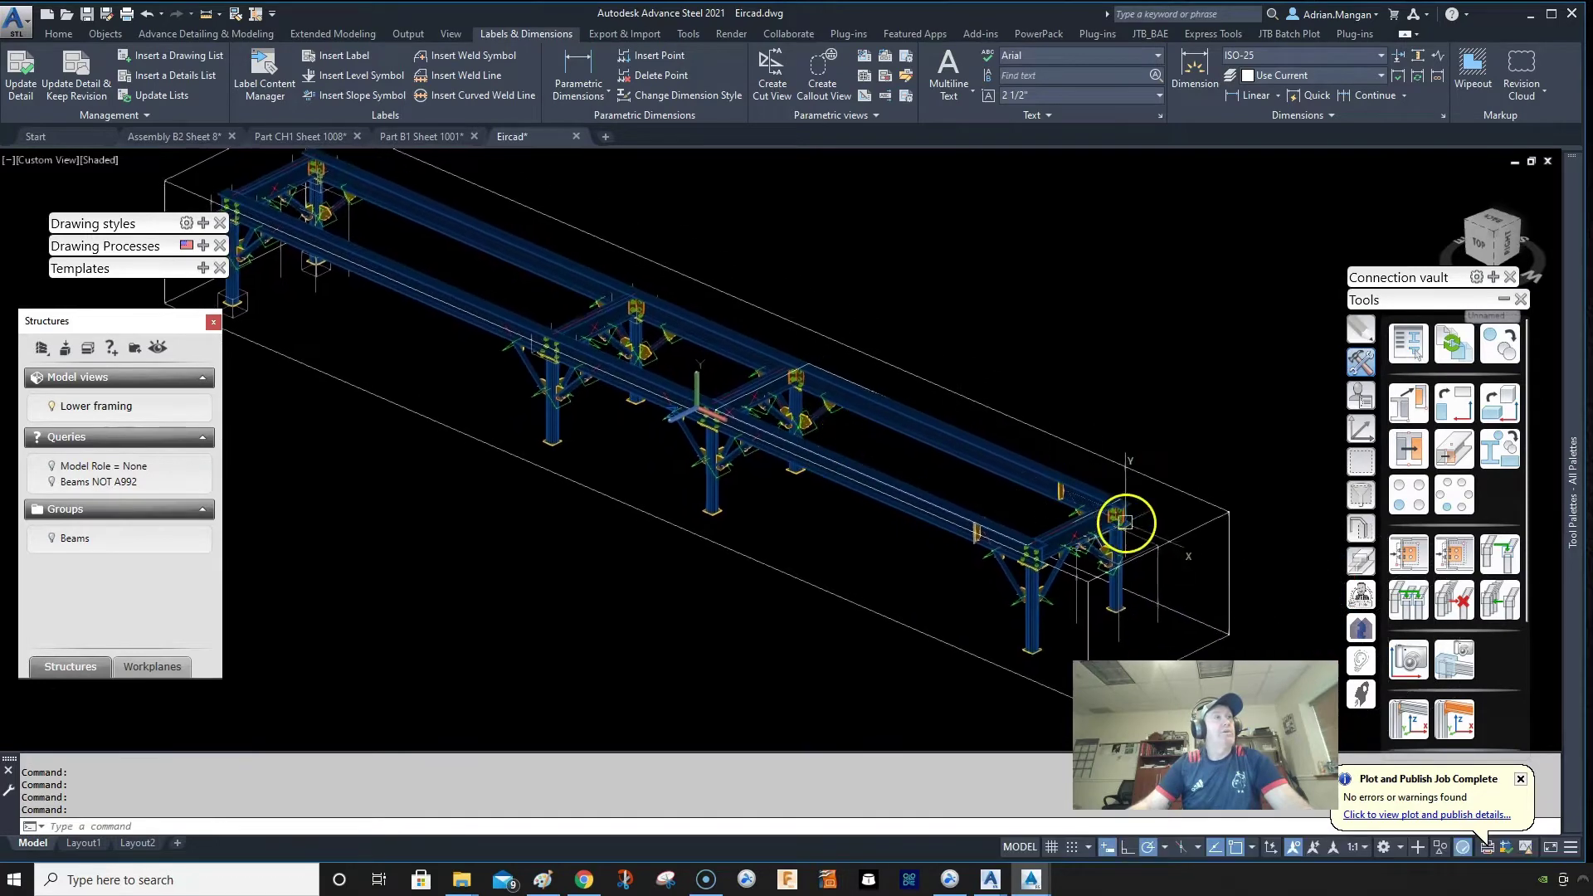
- Mark the parts identical to the end crossbeam and orbit the model to review them
left_click(219, 37)
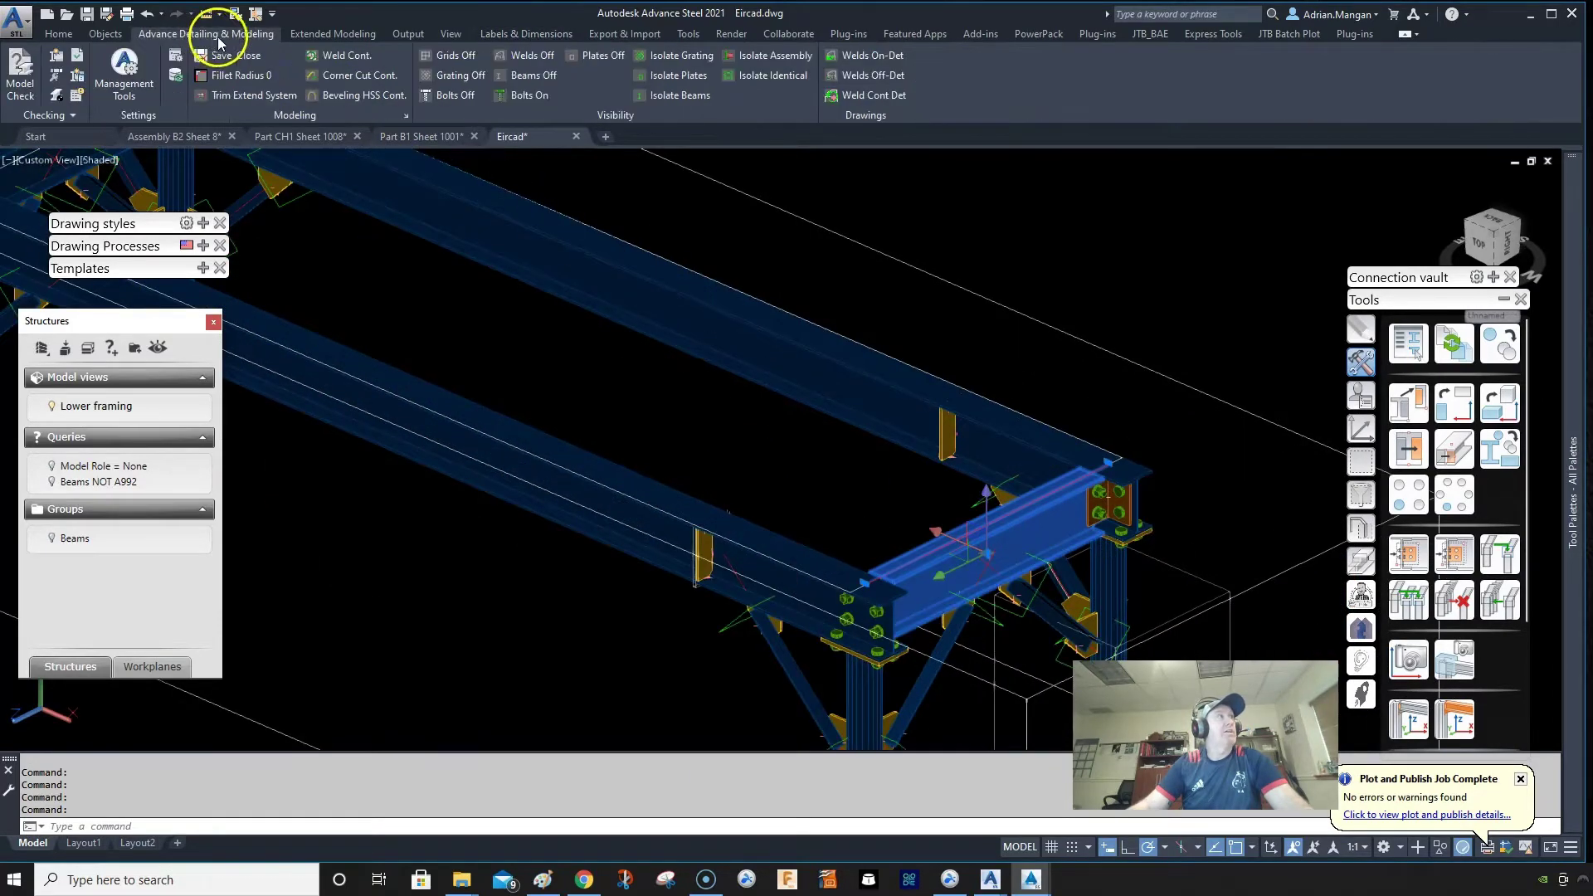
left_click(778, 78)
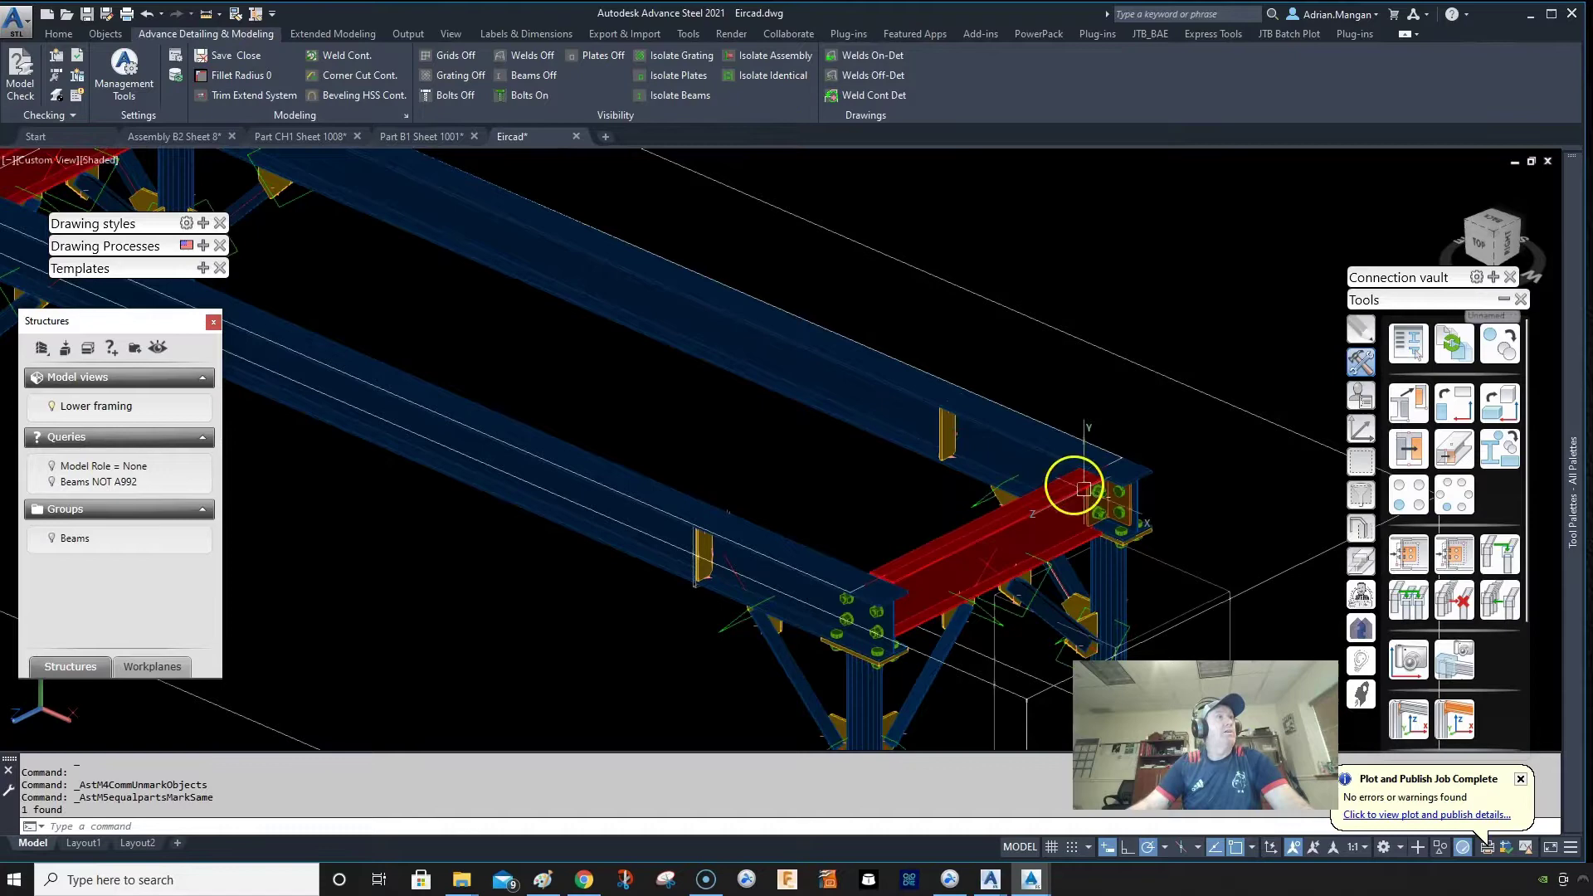
middle_click_drag(1185, 518, 1185, 512, "shift")
left_click(1003, 509)
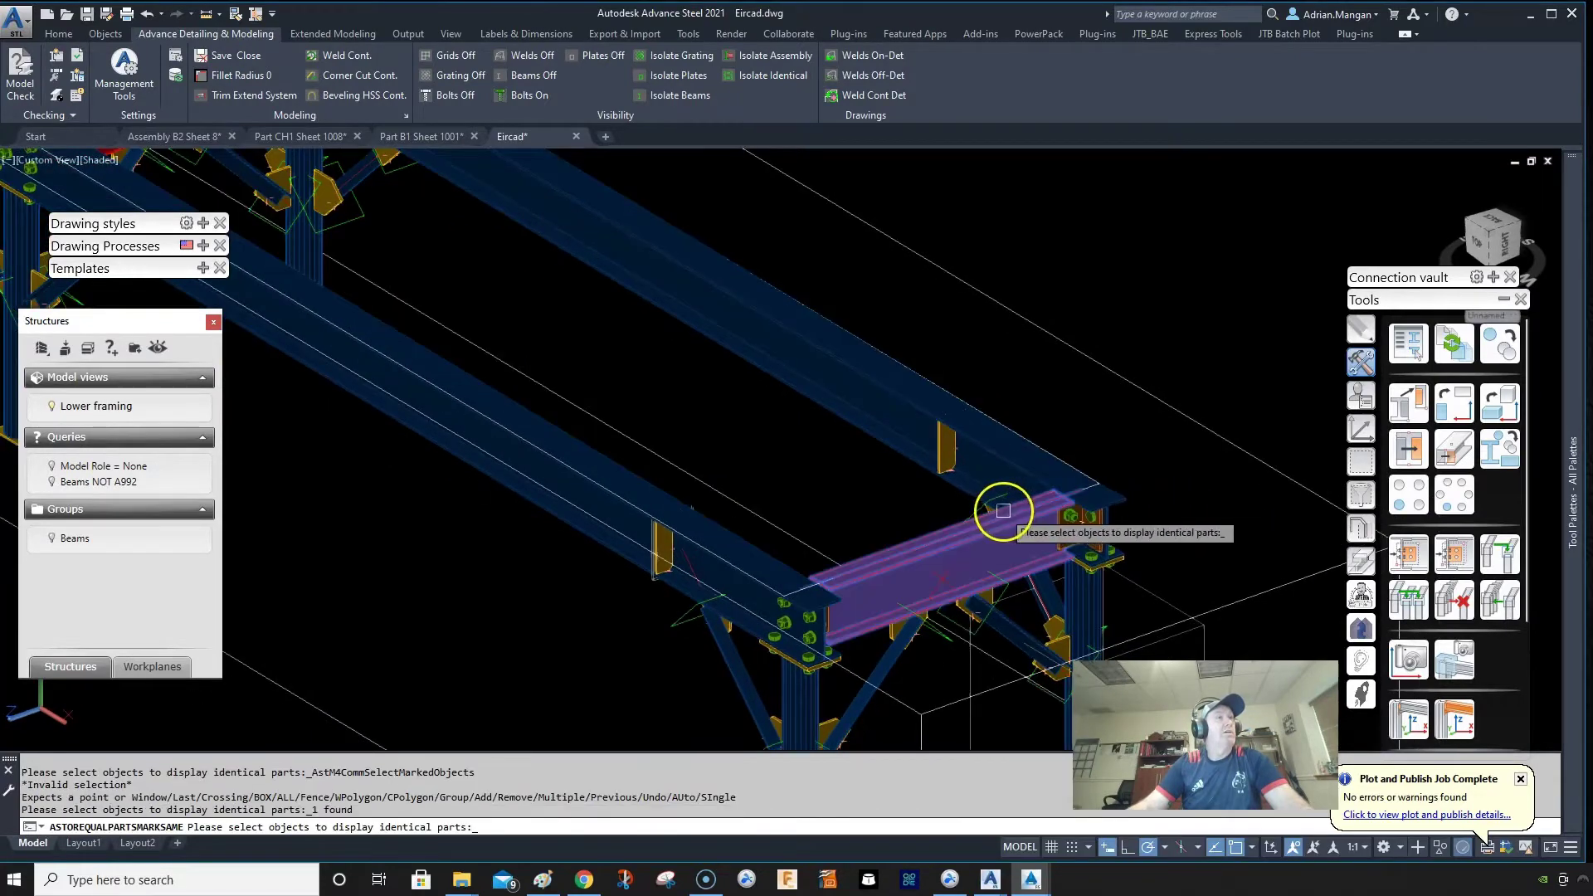
left_click(1140, 408)
key("Escape")
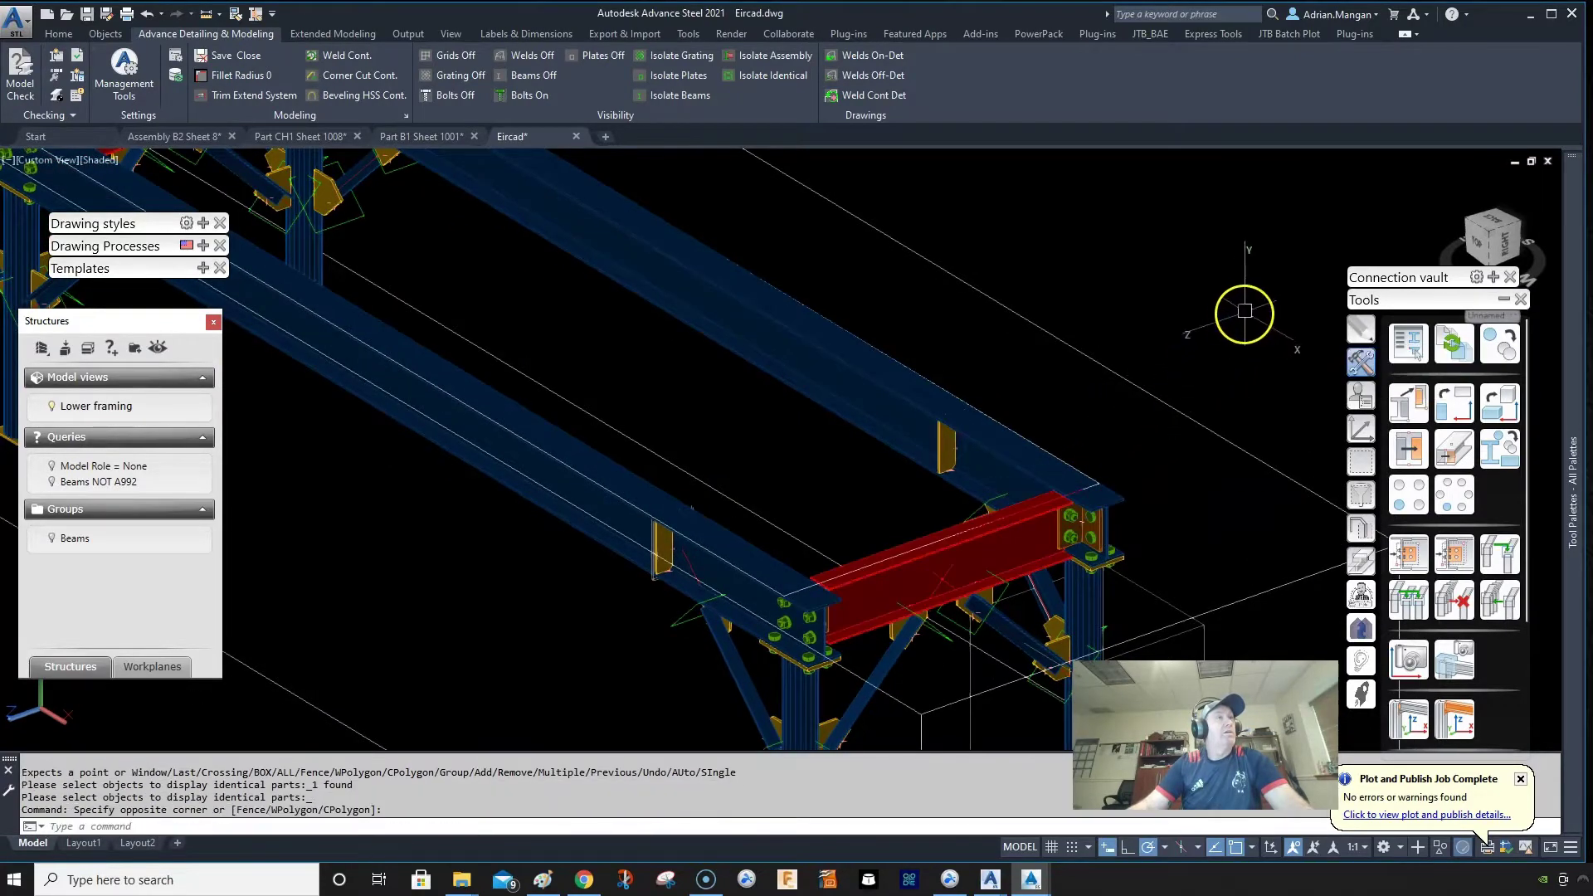
scroll(1222, 495, "down", 5)
middle_click_drag(1210, 365, 1258, 500, "shift")
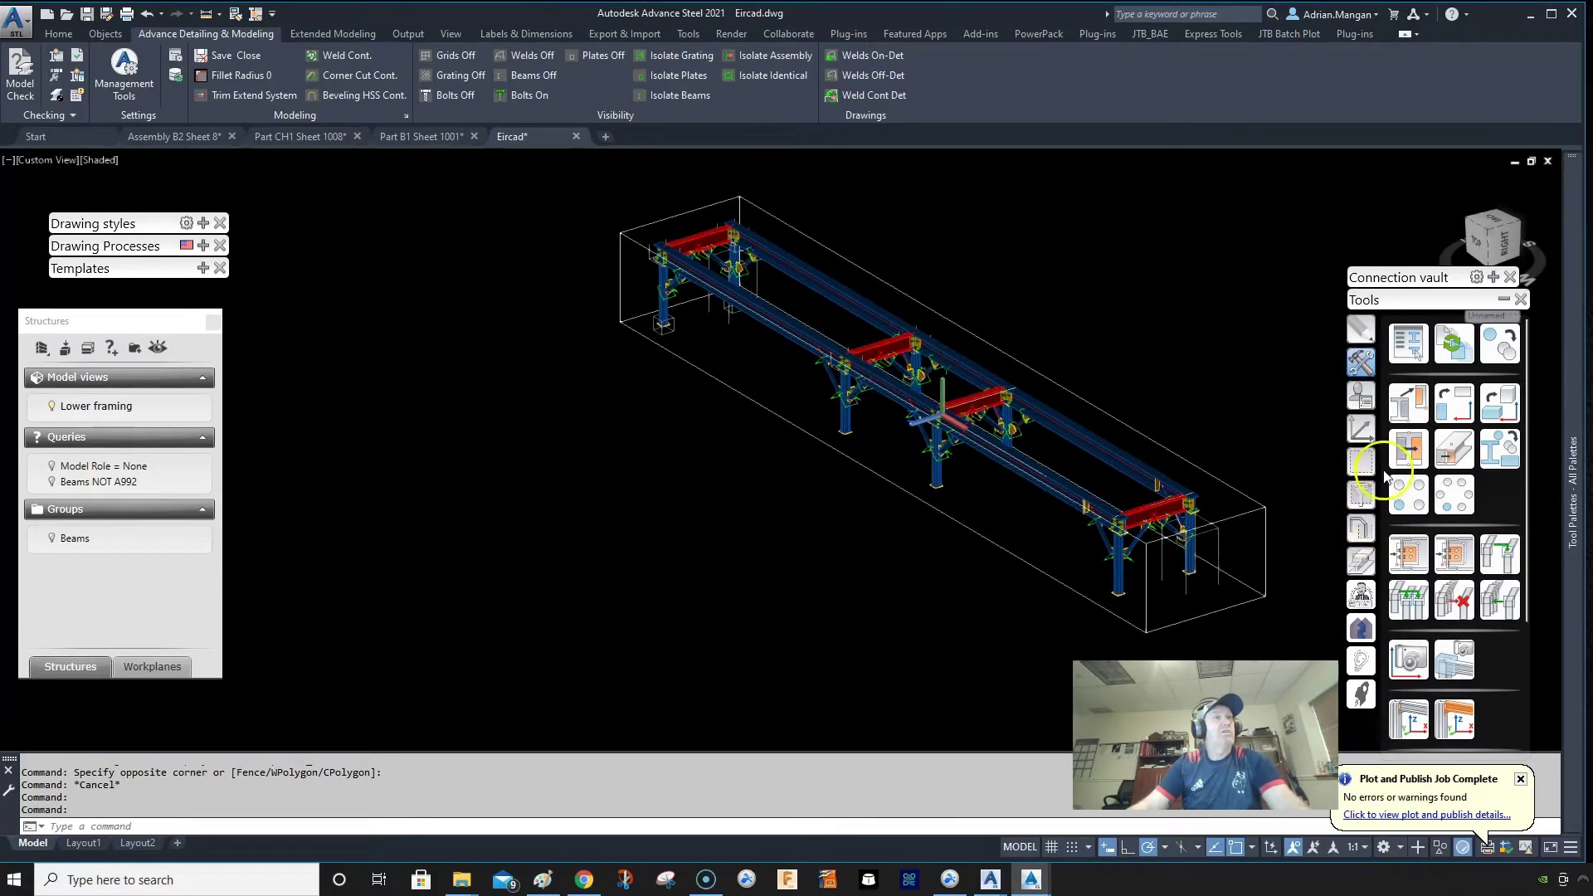
- Clear the marking, isolate the beams identical to a crossbeam, then undo to the full model
left_click(1361, 460)
left_click(1409, 449)
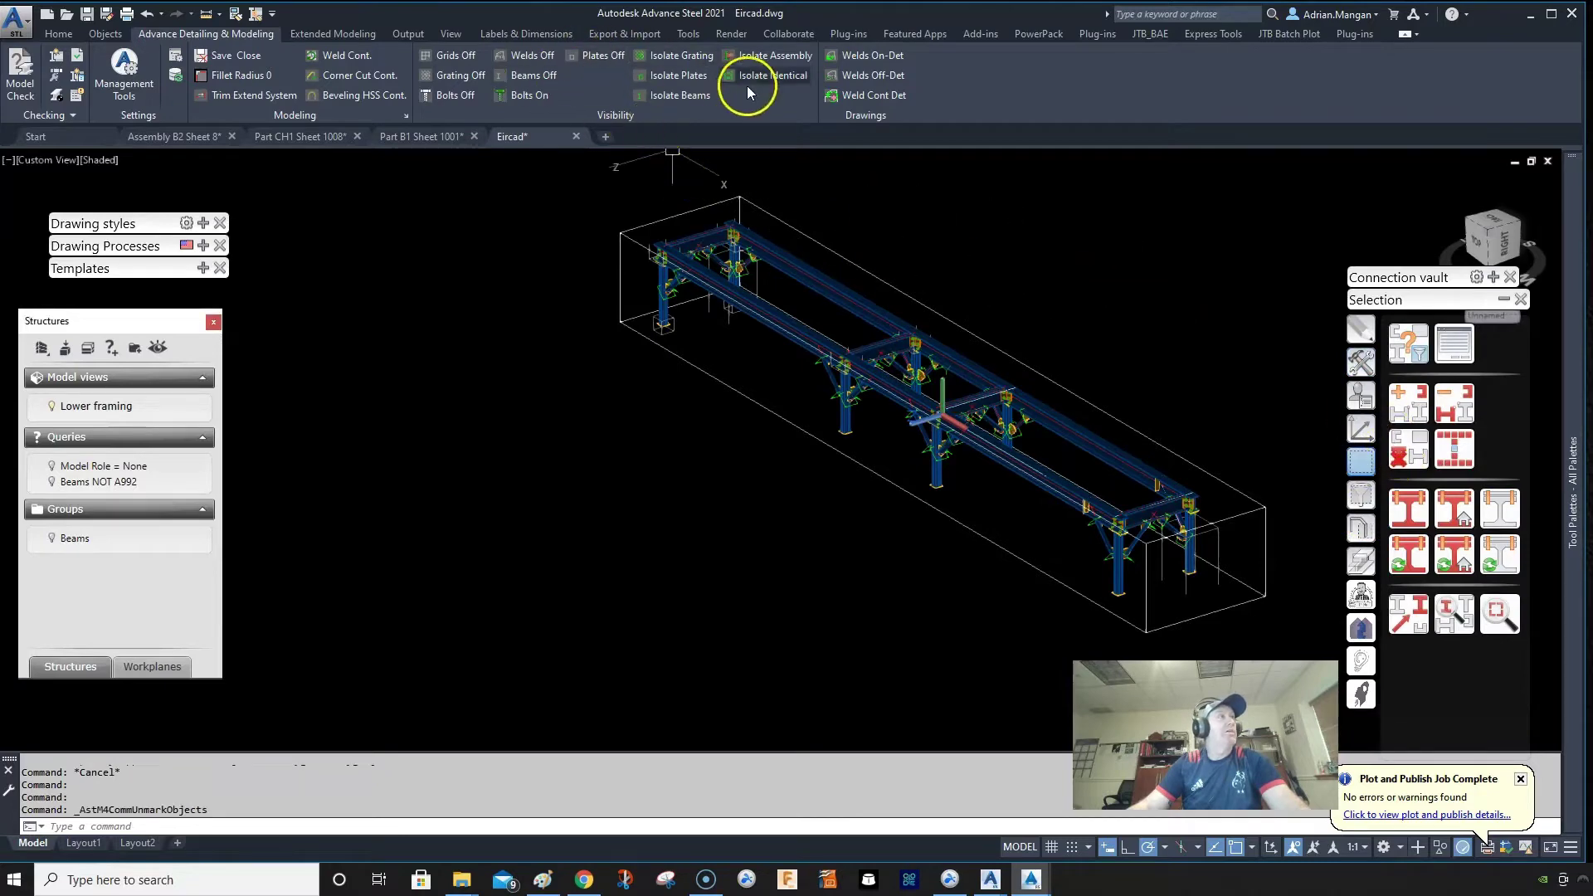
left_click(789, 83)
scroll(1154, 515, "up", 3)
left_click(1103, 487)
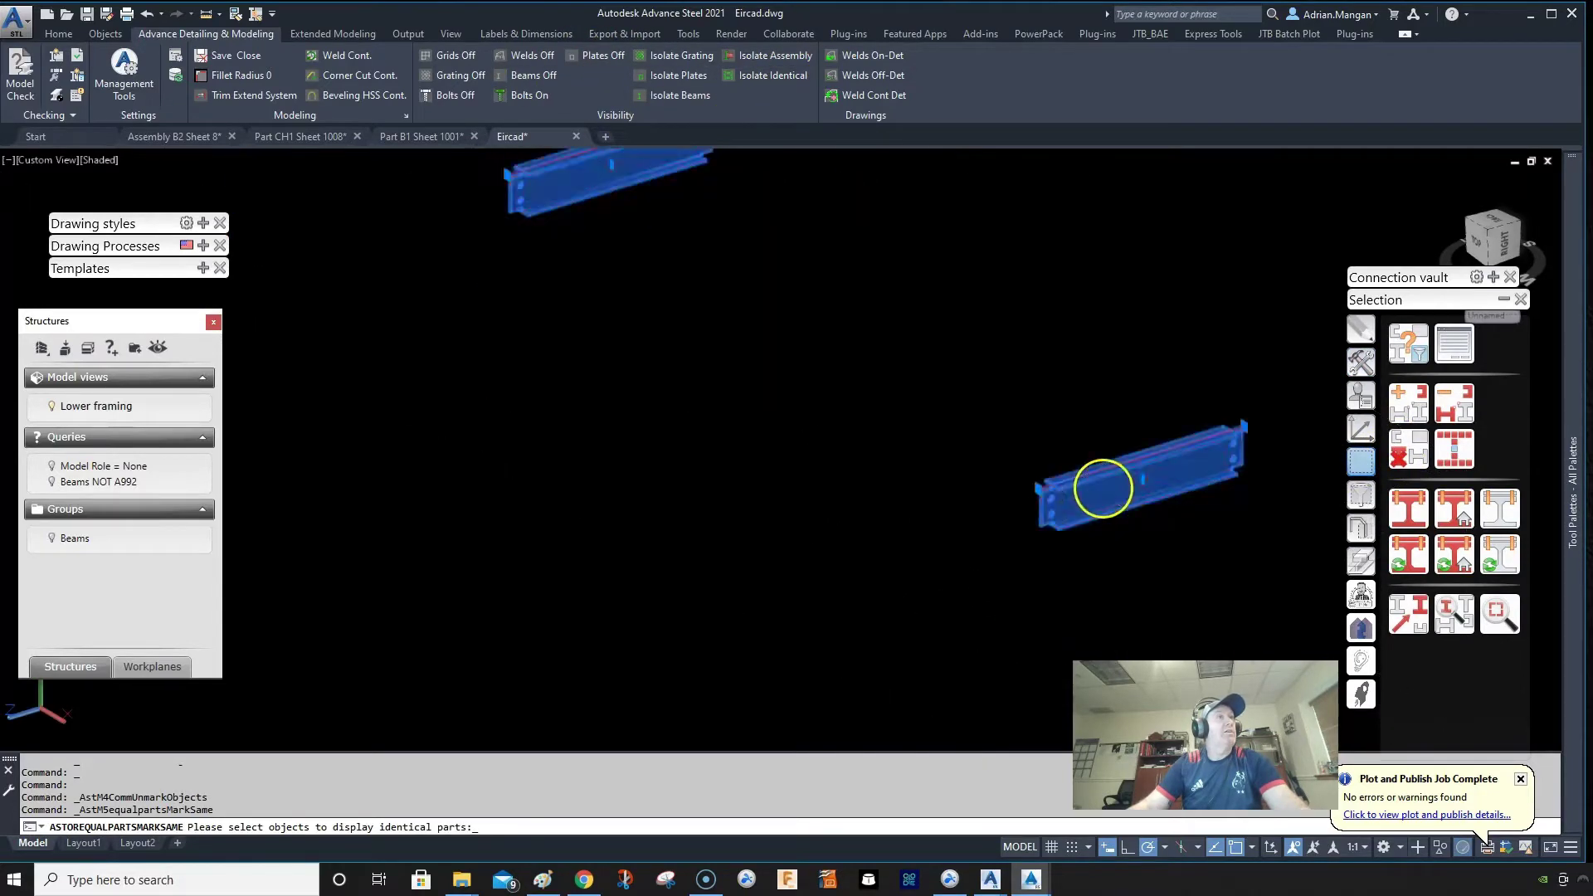
scroll(1101, 481, "down", 3)
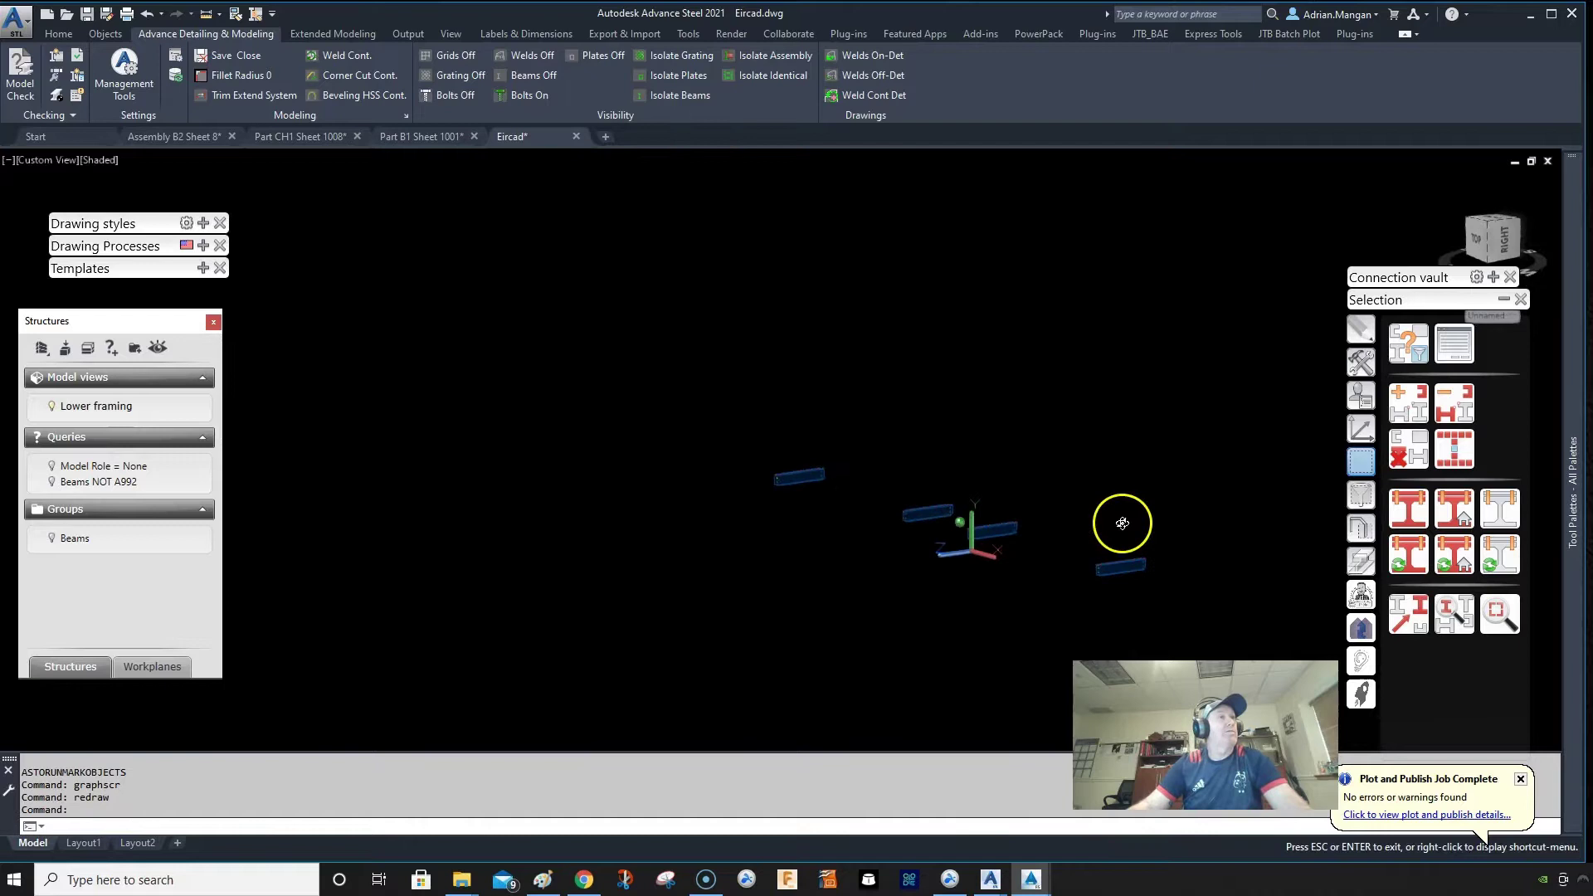
scroll(1081, 562, "up", 3)
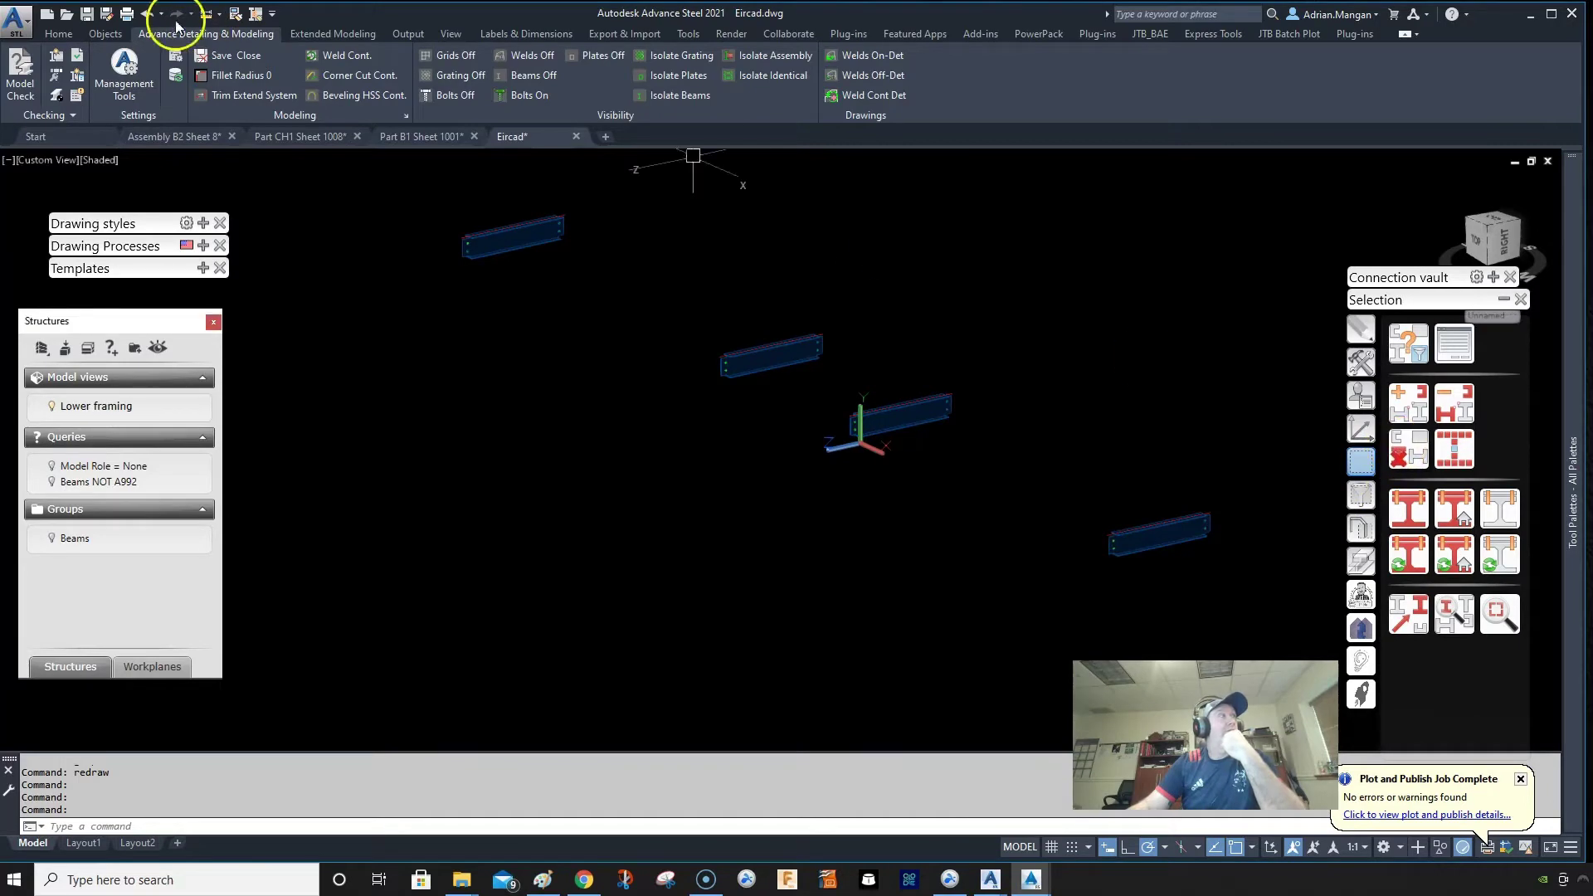
left_click(147, 14)
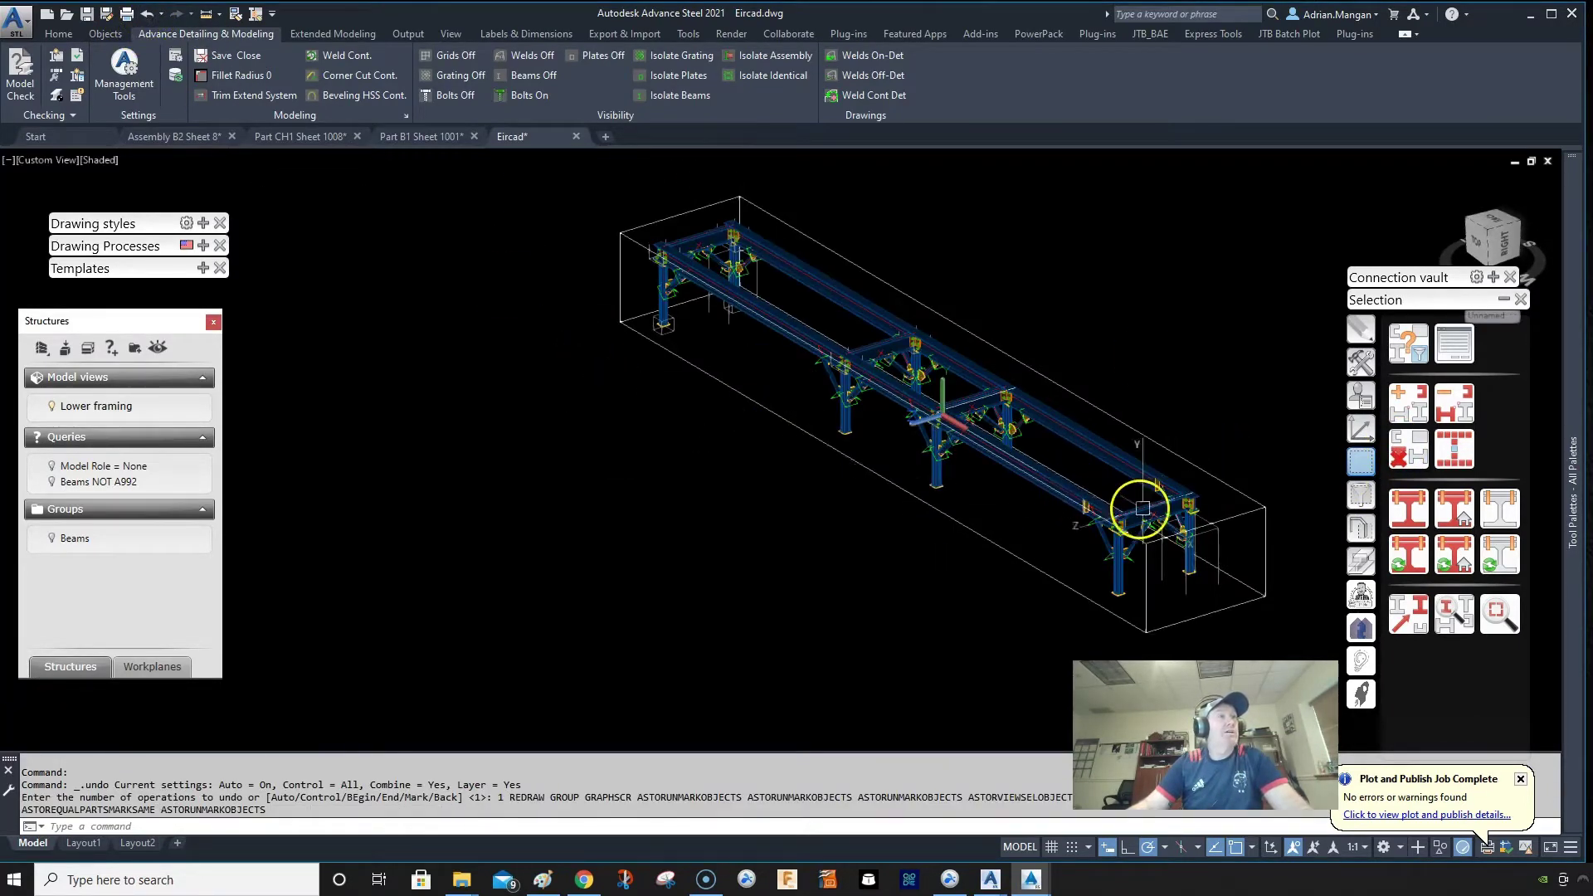
- Zoom and pan to the end crossbeam's beam-column corner and select the beam there
scroll(1142, 509, "up", 5)
scroll(899, 374, "up", 3)
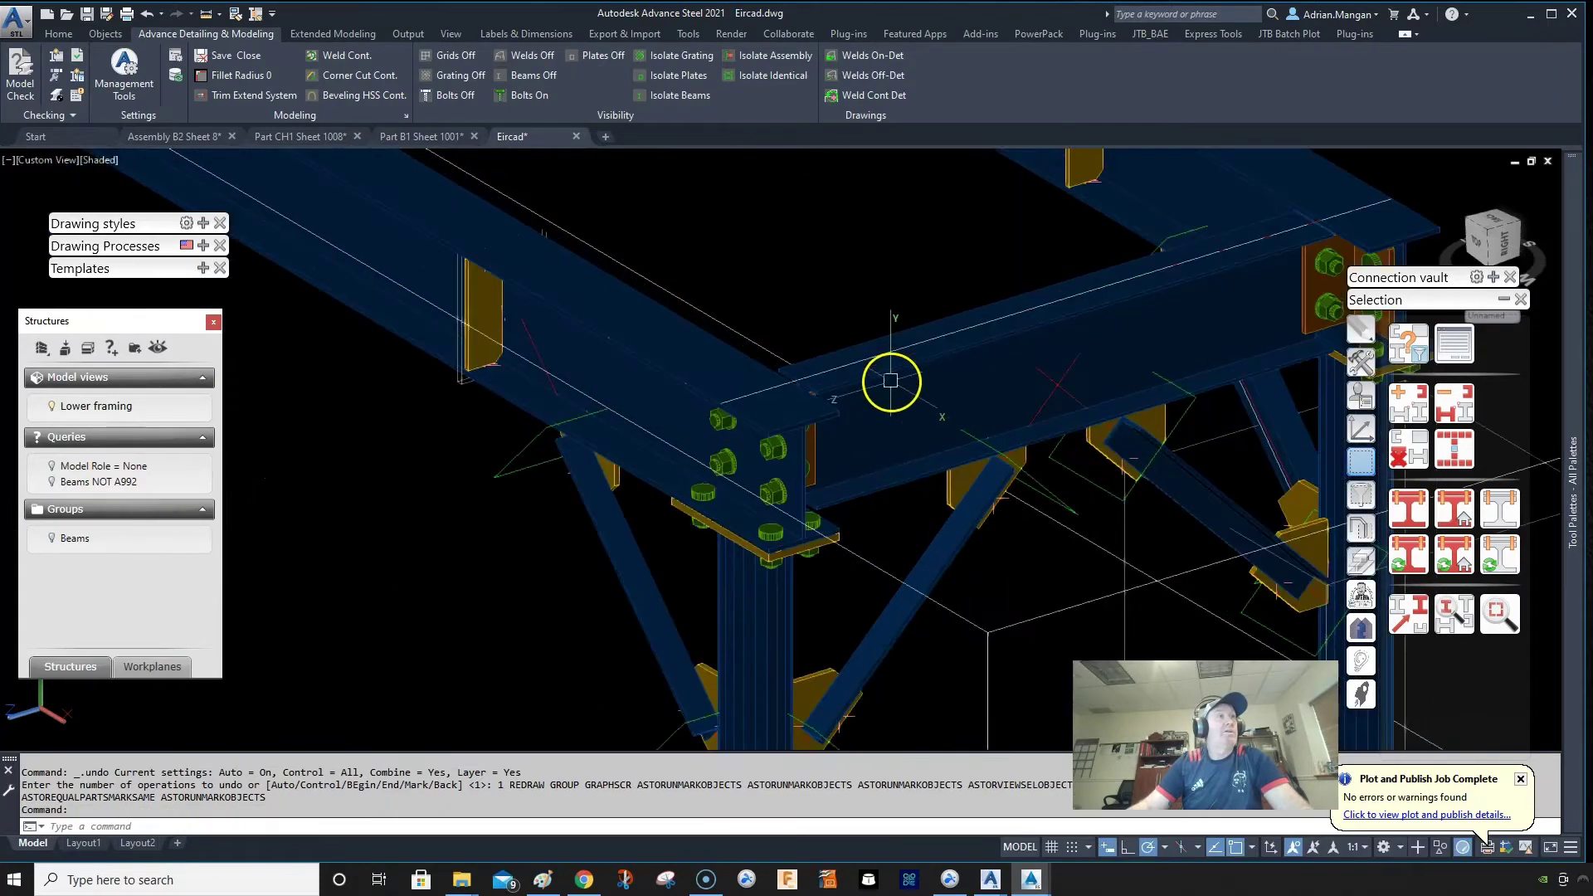
scroll(781, 472, "down", 5)
scroll(611, 445, "up", 5)
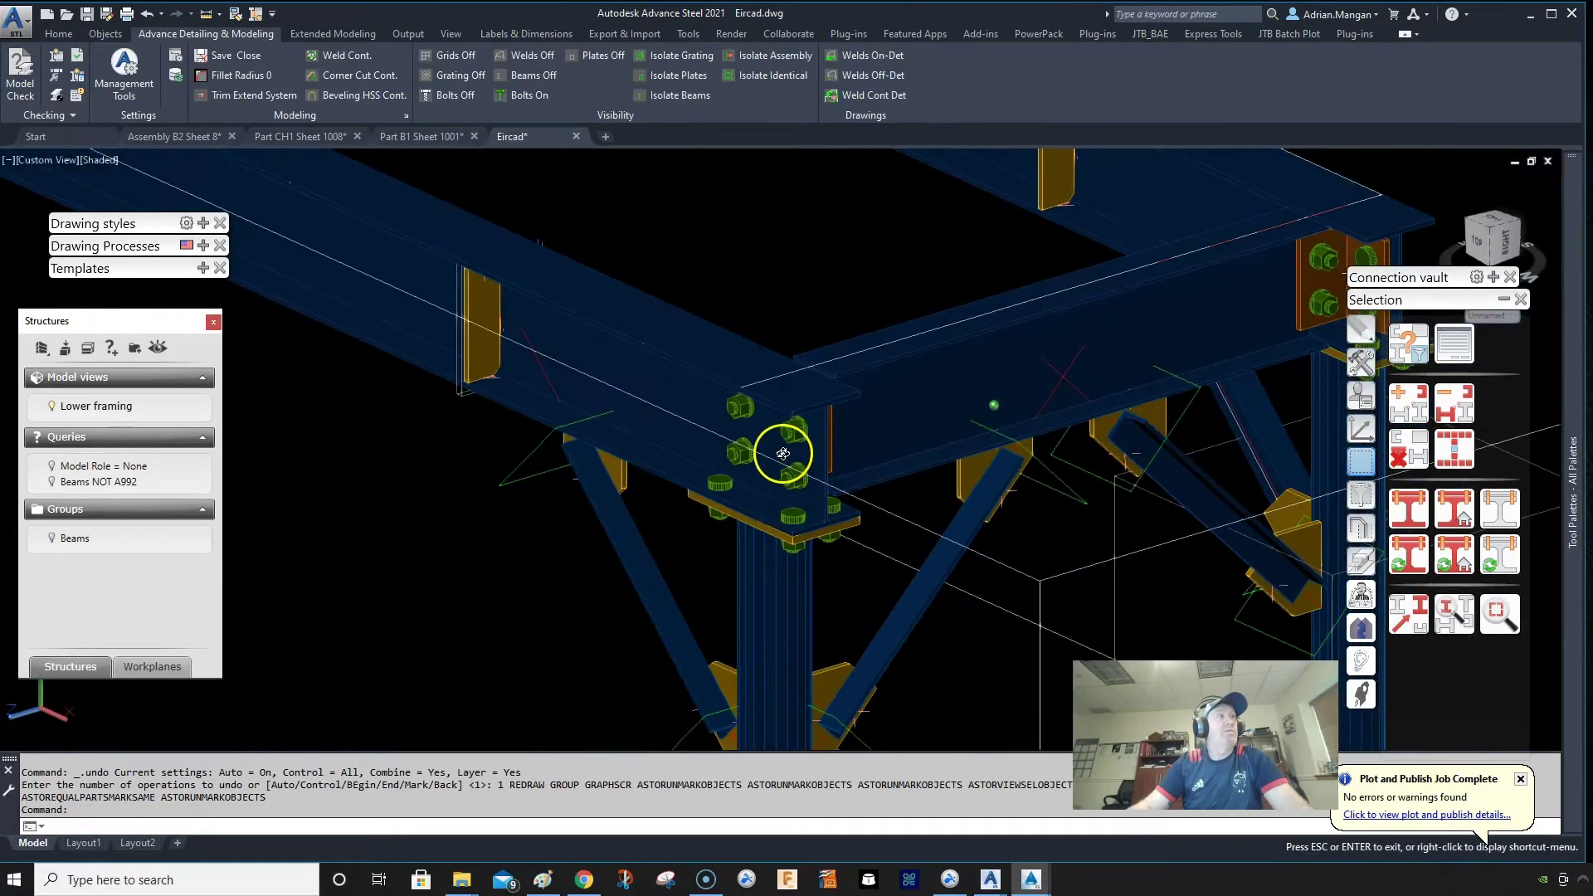
middle_click_drag(783, 451, 743, 570)
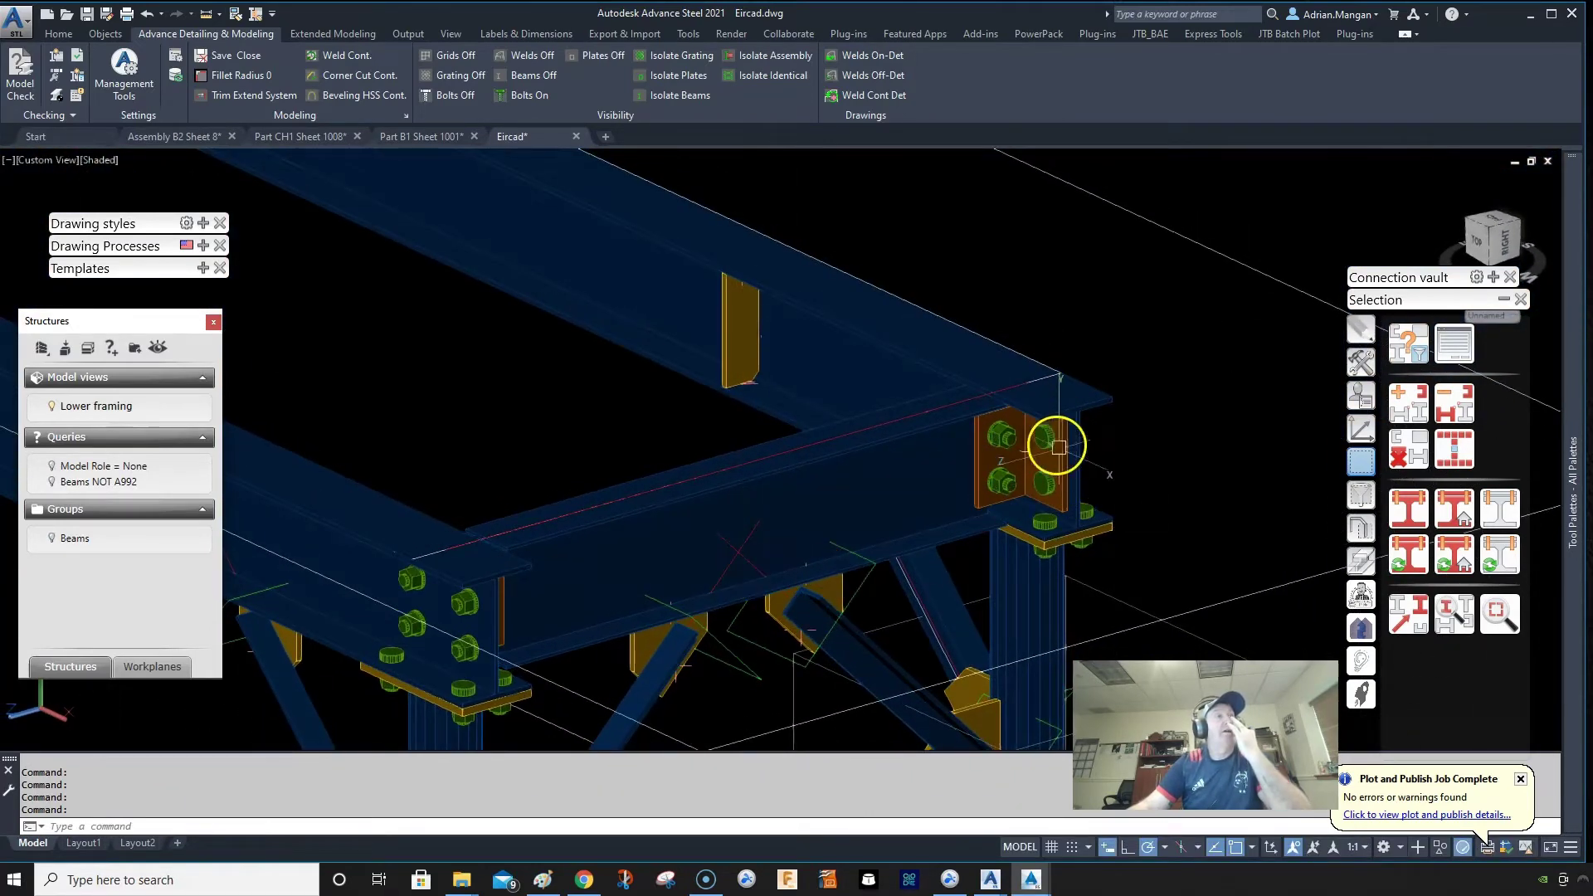
scroll(1087, 451, "down", 3)
scroll(989, 487, "down", 4)
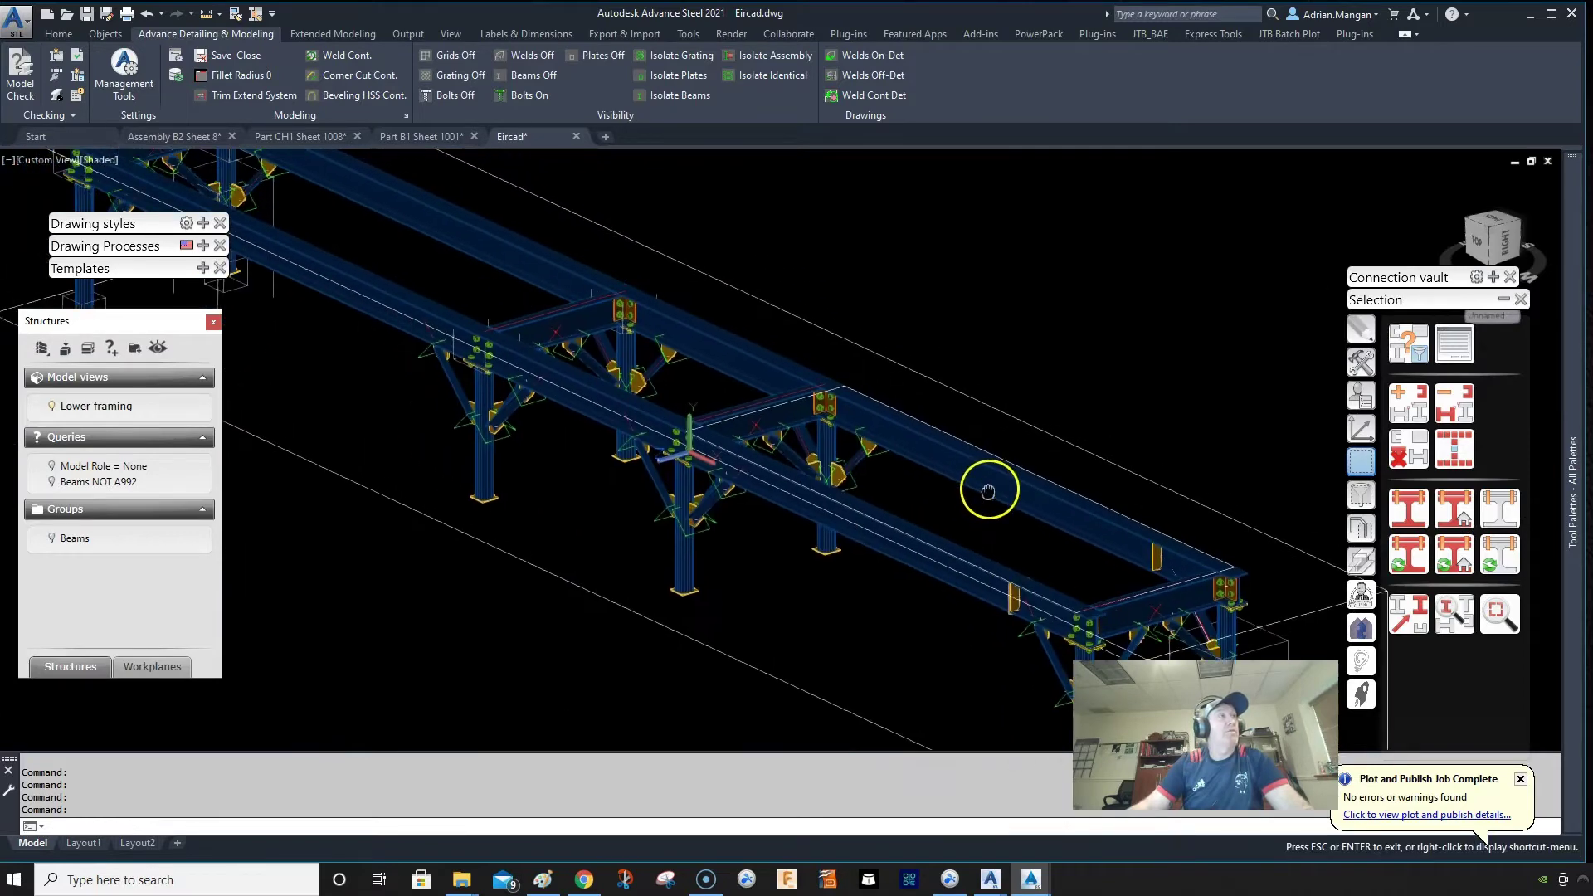
scroll(899, 470, "up", 6)
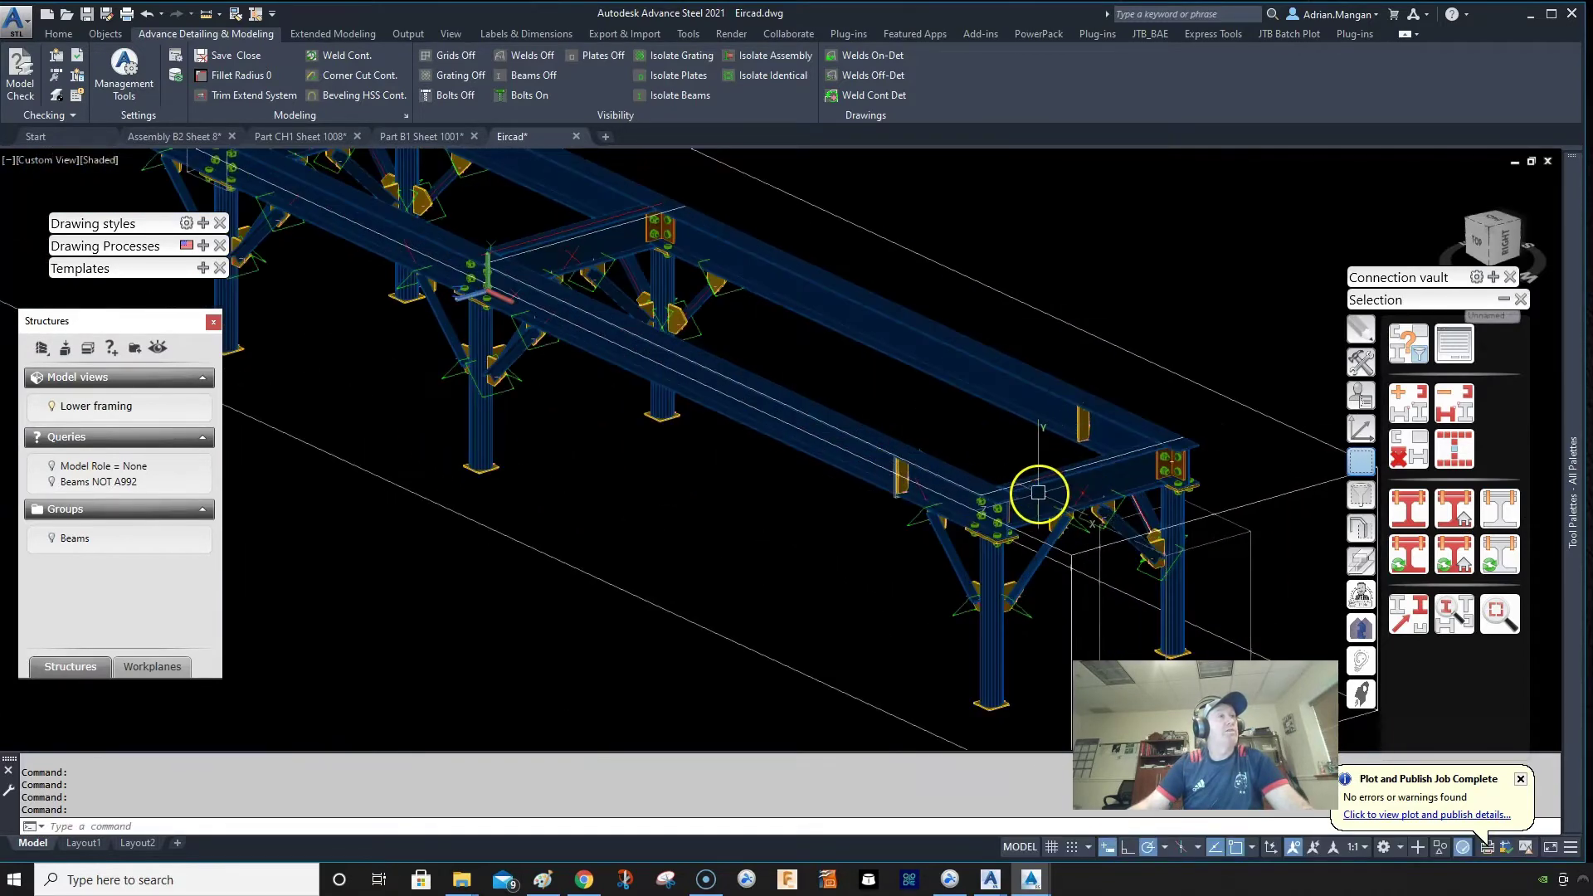
scroll(1038, 492, "up", 3)
left_click(1035, 485)
- Open Assembly B1 Sheet 7 via Show assembly detail, inspect its bolt table, and return to Eircad
right_click(1035, 485)
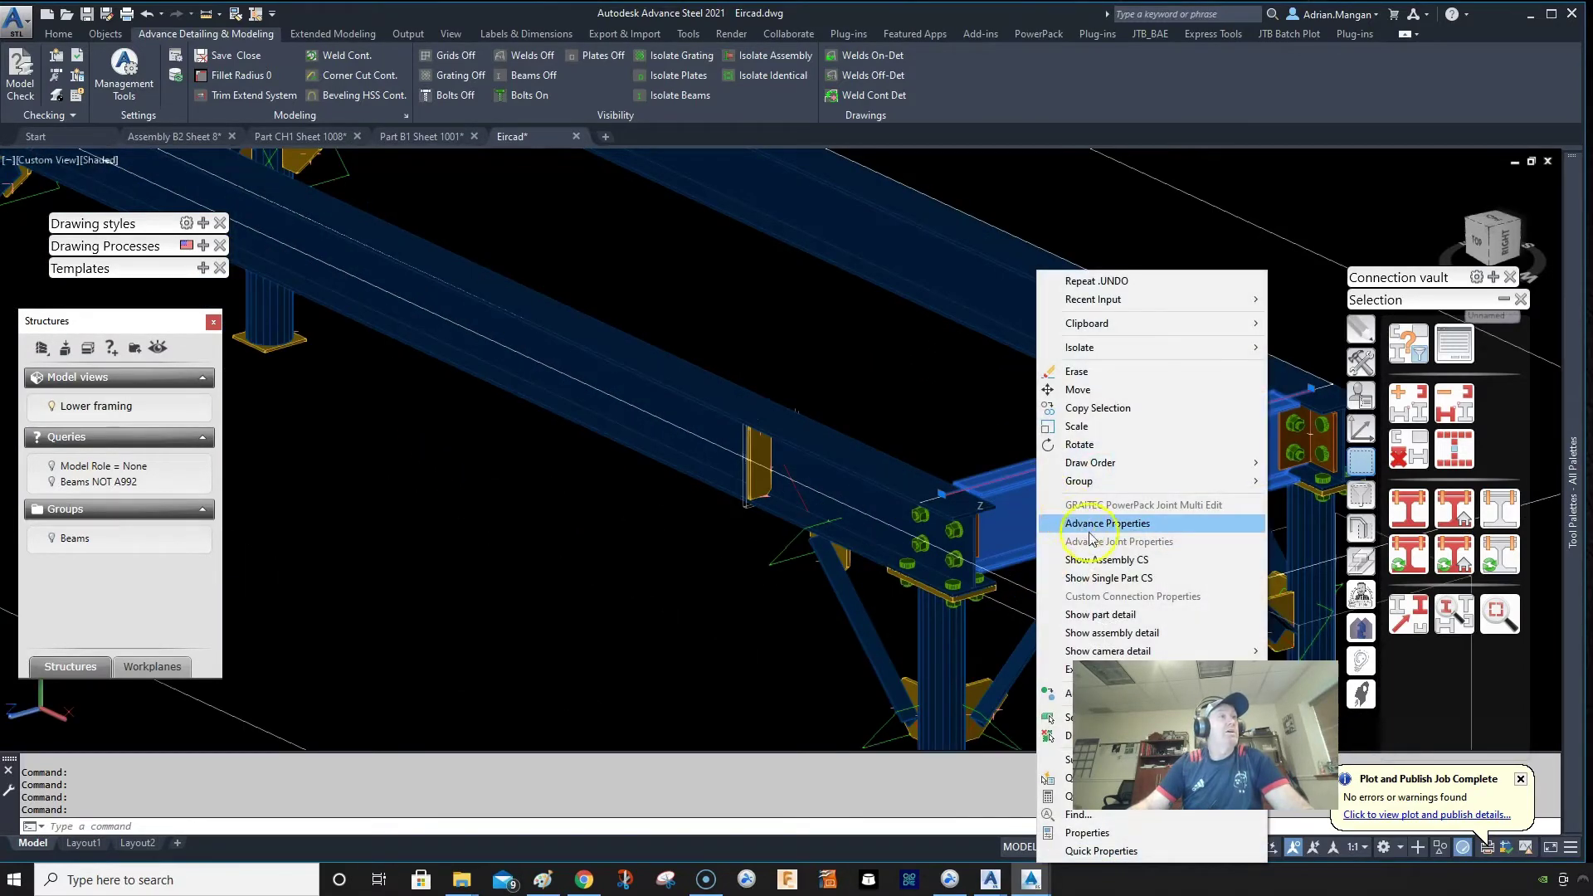
left_click(1113, 634)
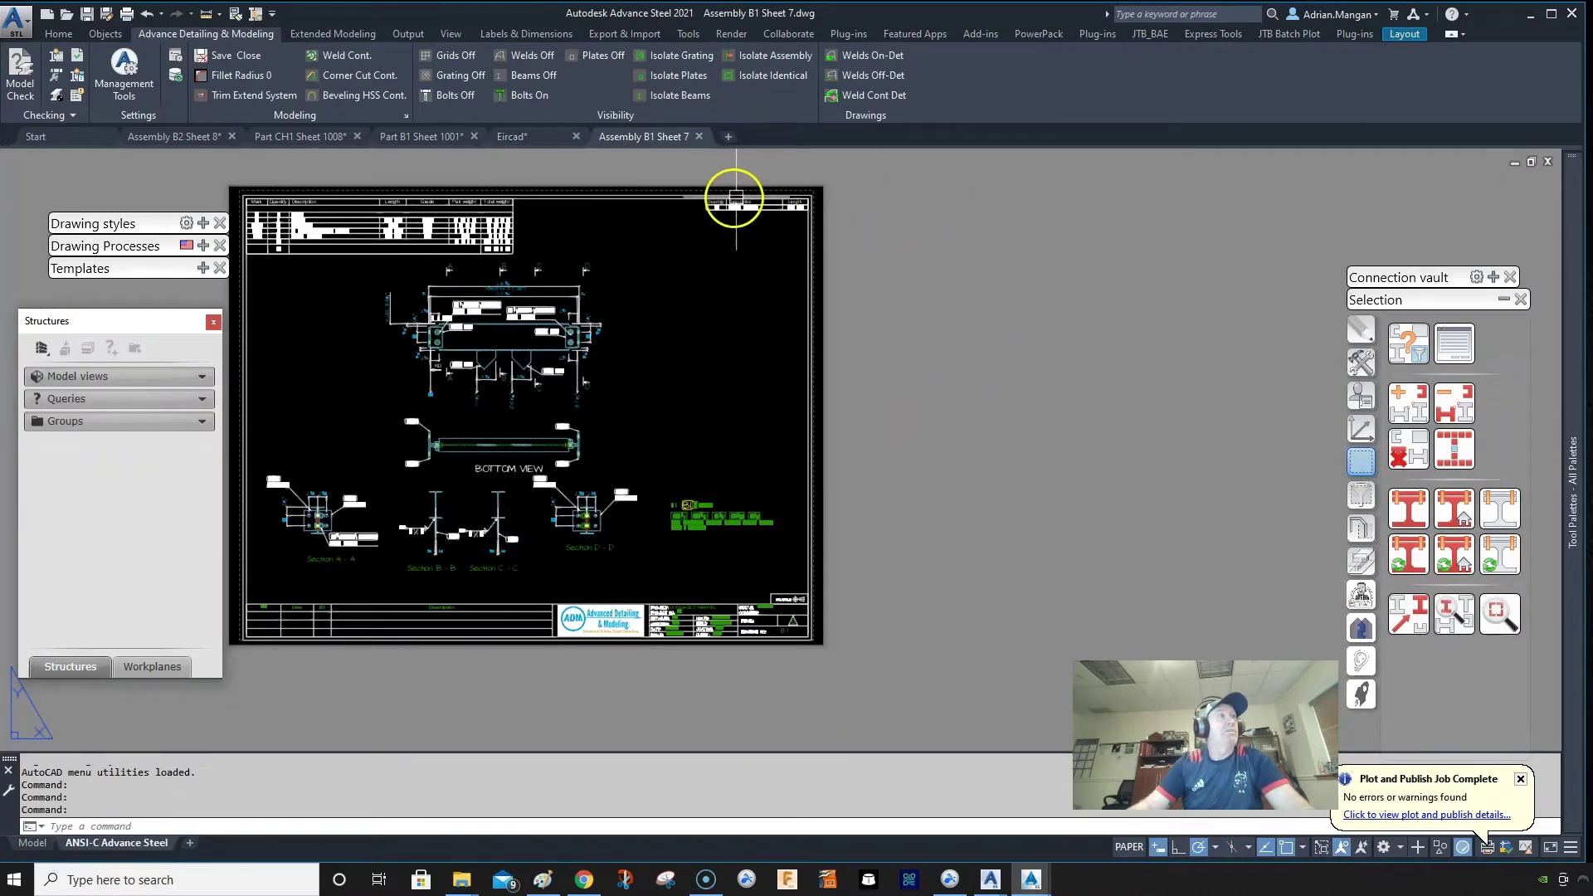
scroll(736, 199, "up", 8)
scroll(733, 199, "down", 5)
middle_click_drag(733, 213, 952, 326)
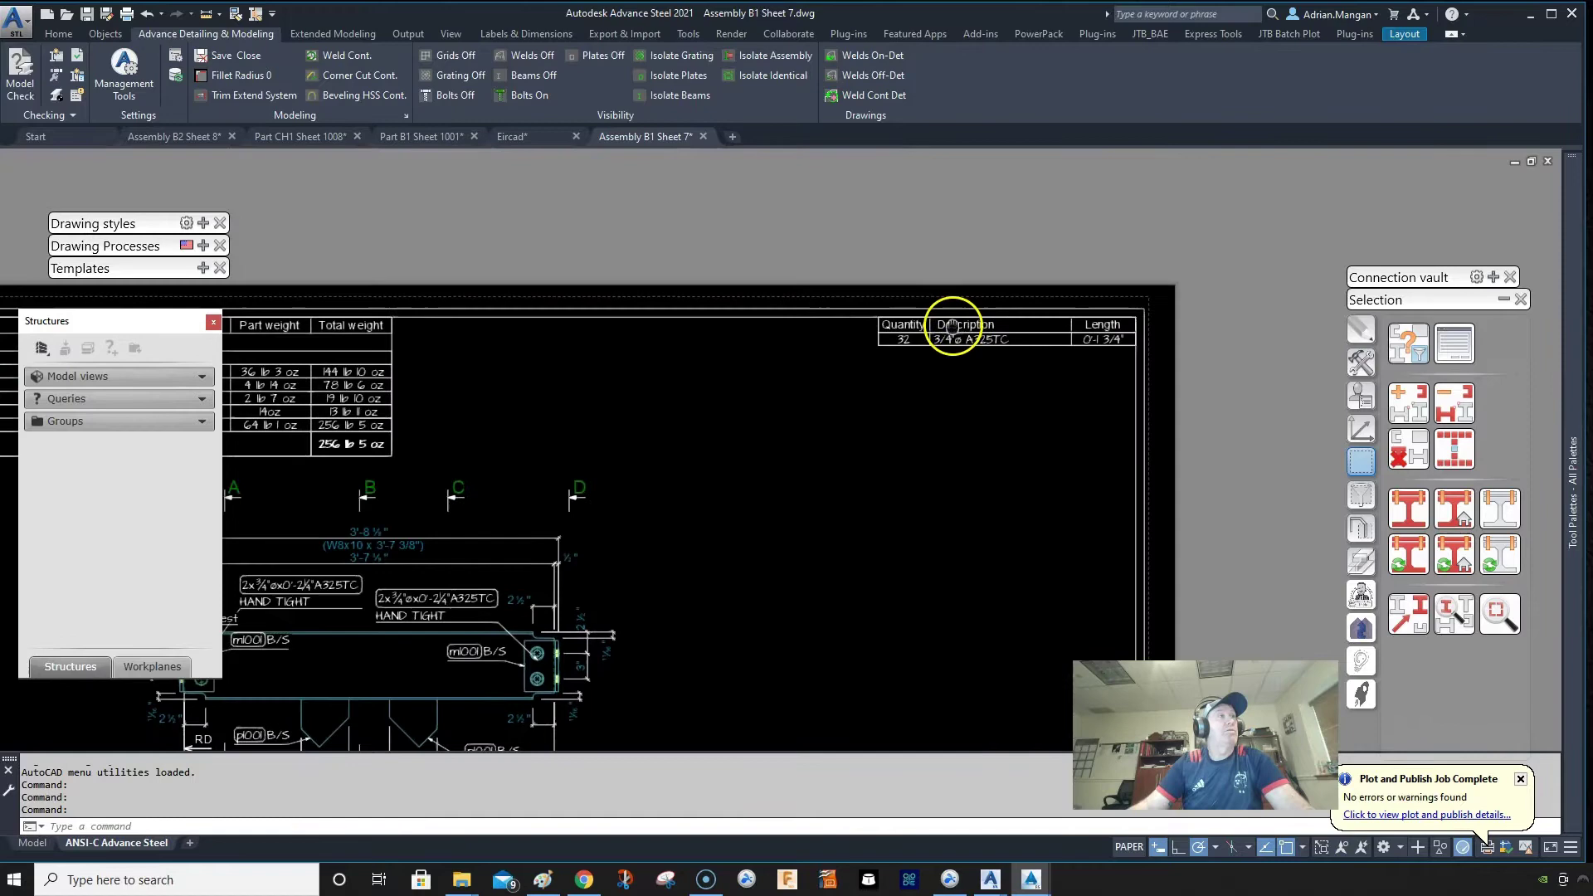
scroll(1046, 257, "down", 5)
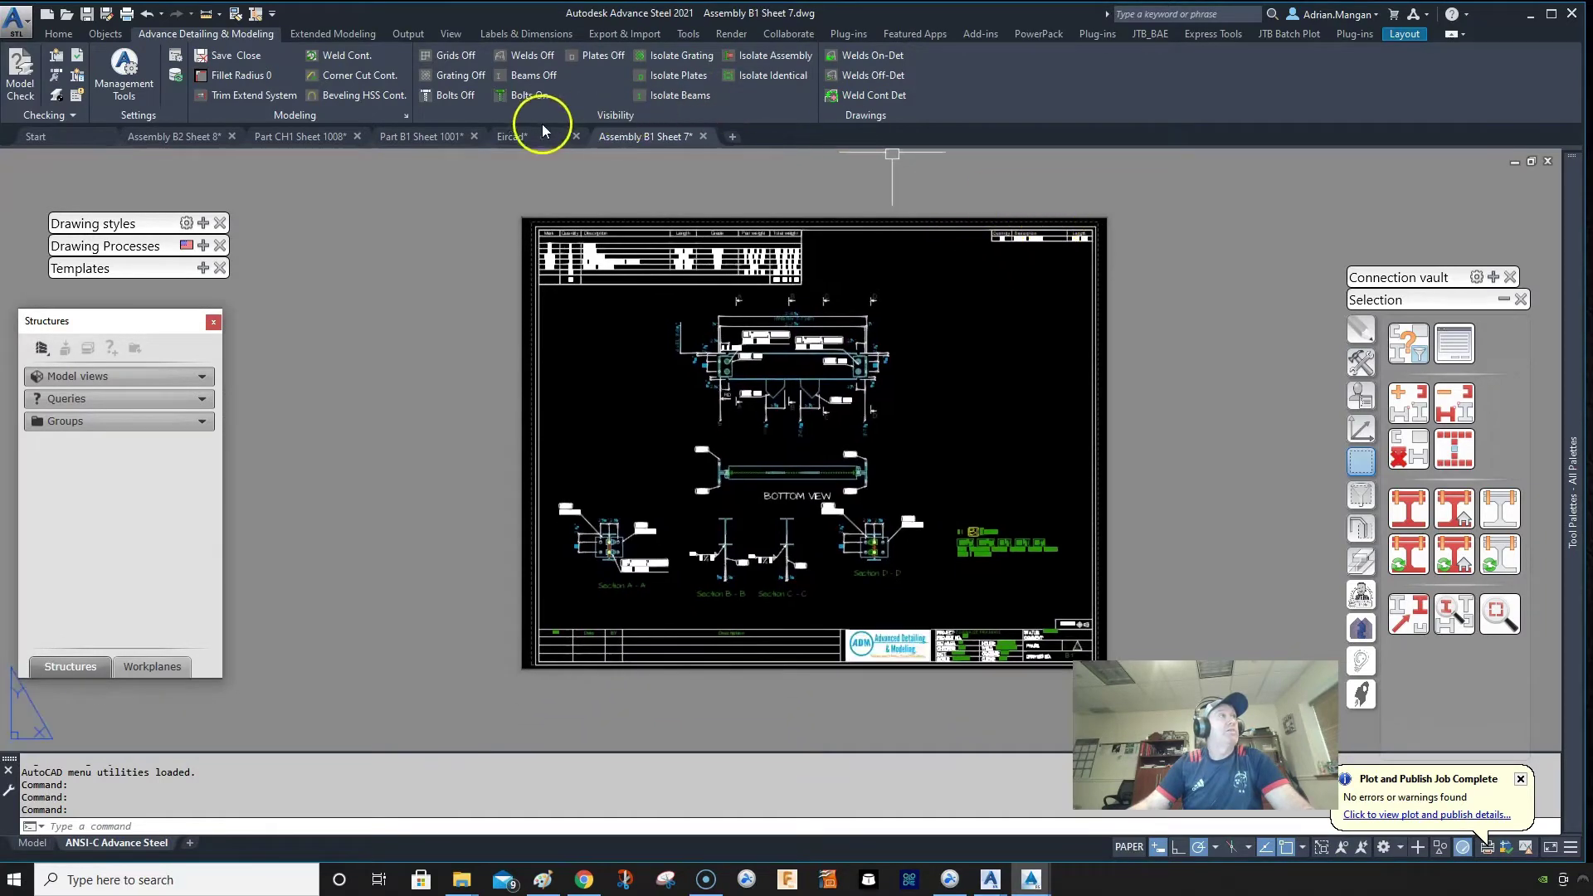
left_click(513, 137)
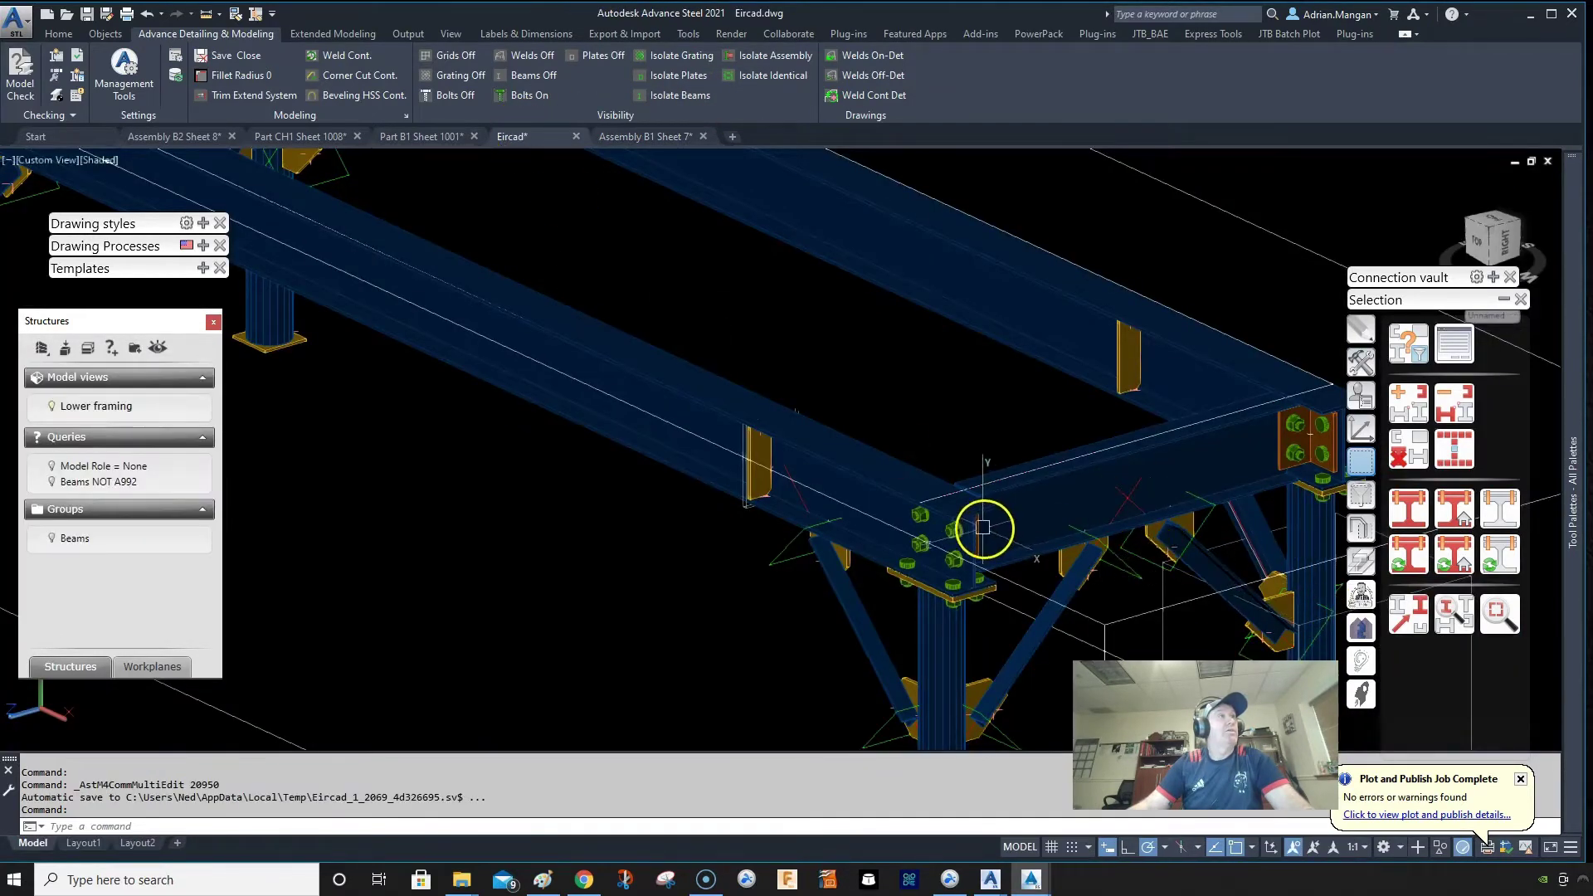
- In the clip angle joint properties, tick Upgrade to master and Invert bolt - main
scroll(946, 533, "up", 4)
left_click(910, 537)
right_click(948, 316)
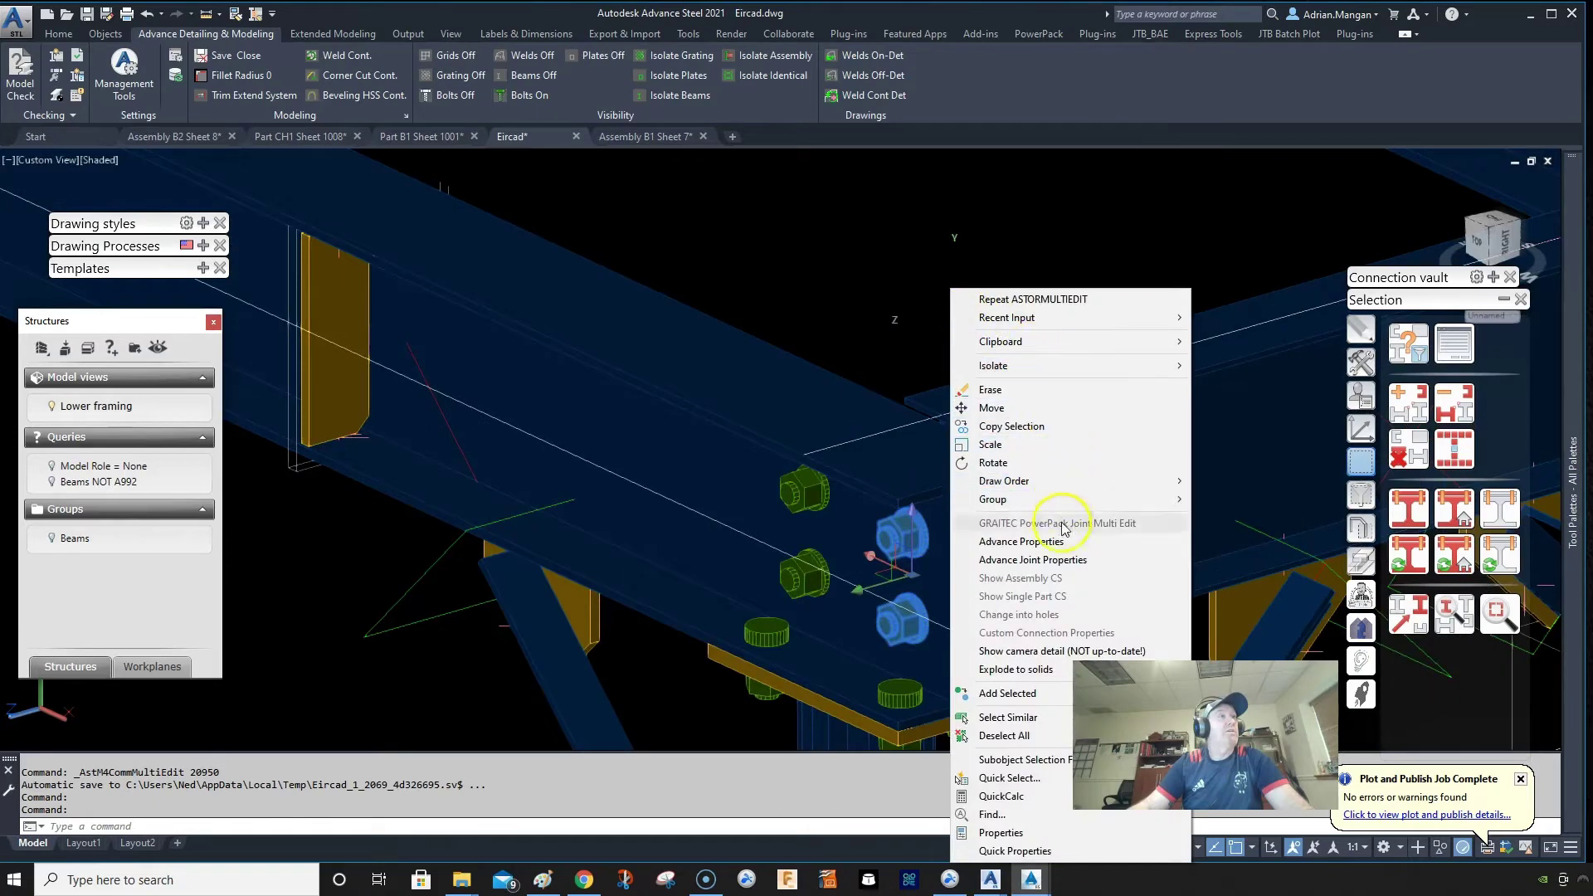
left_click(1070, 559)
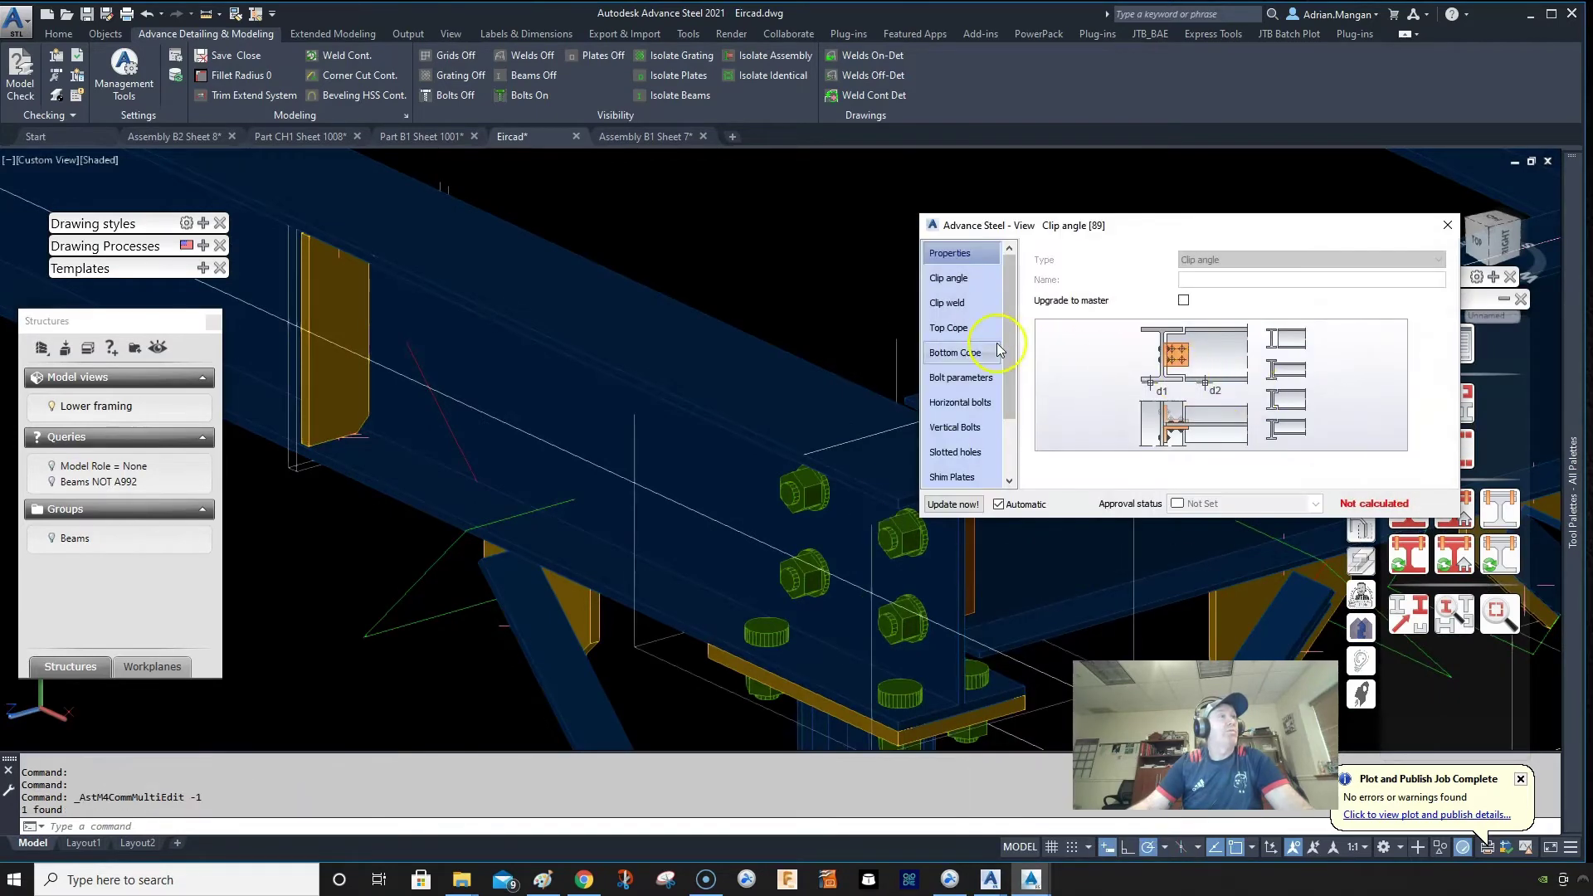
left_click(969, 371)
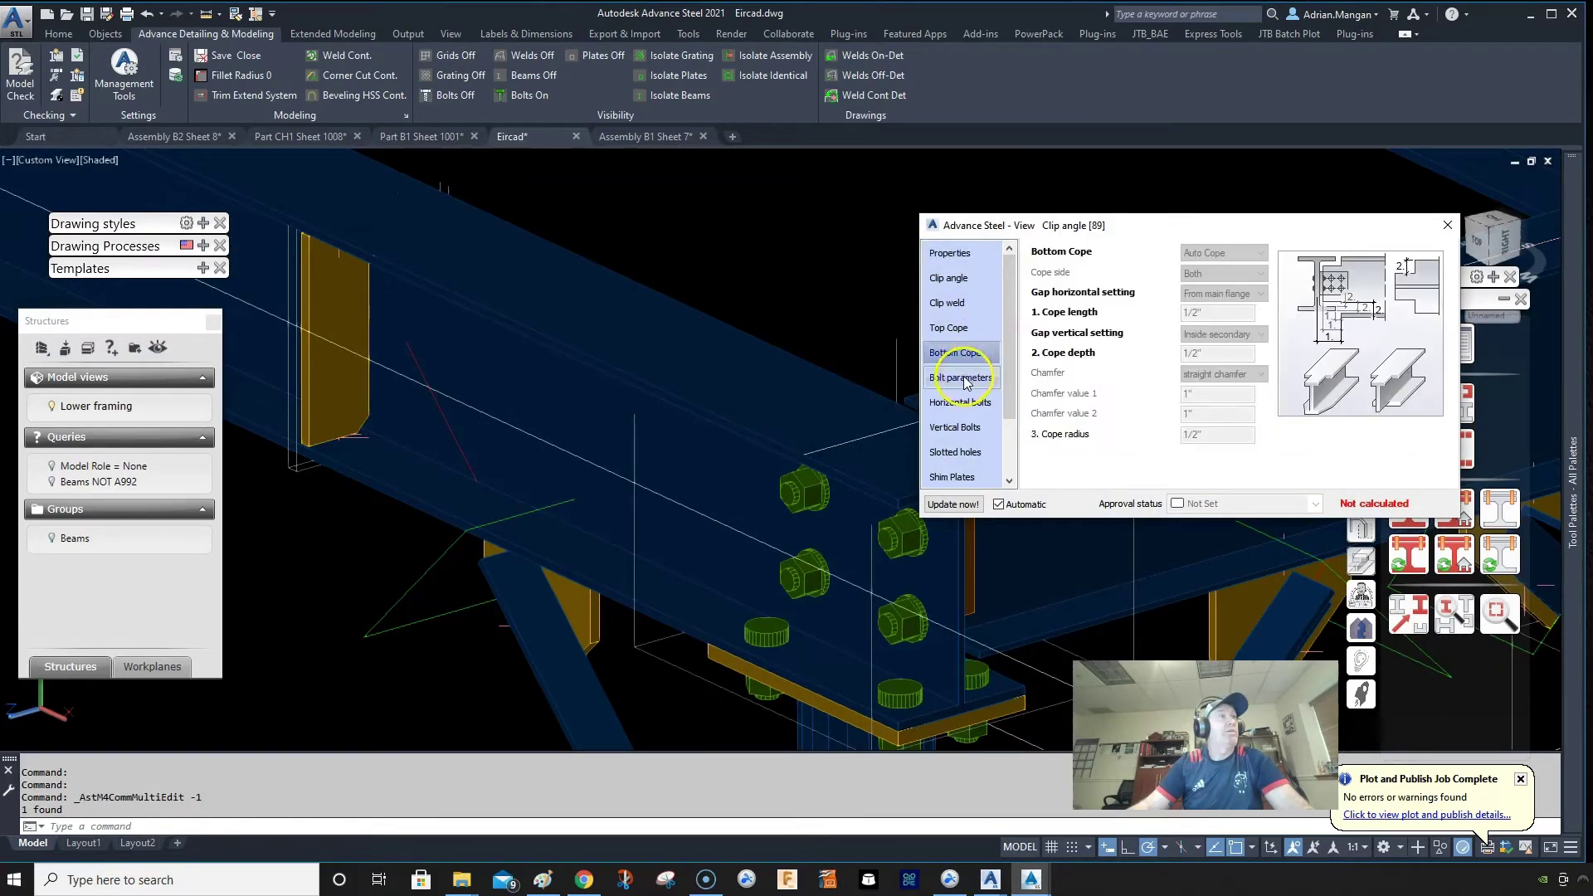
left_click(976, 256)
left_click(1185, 302)
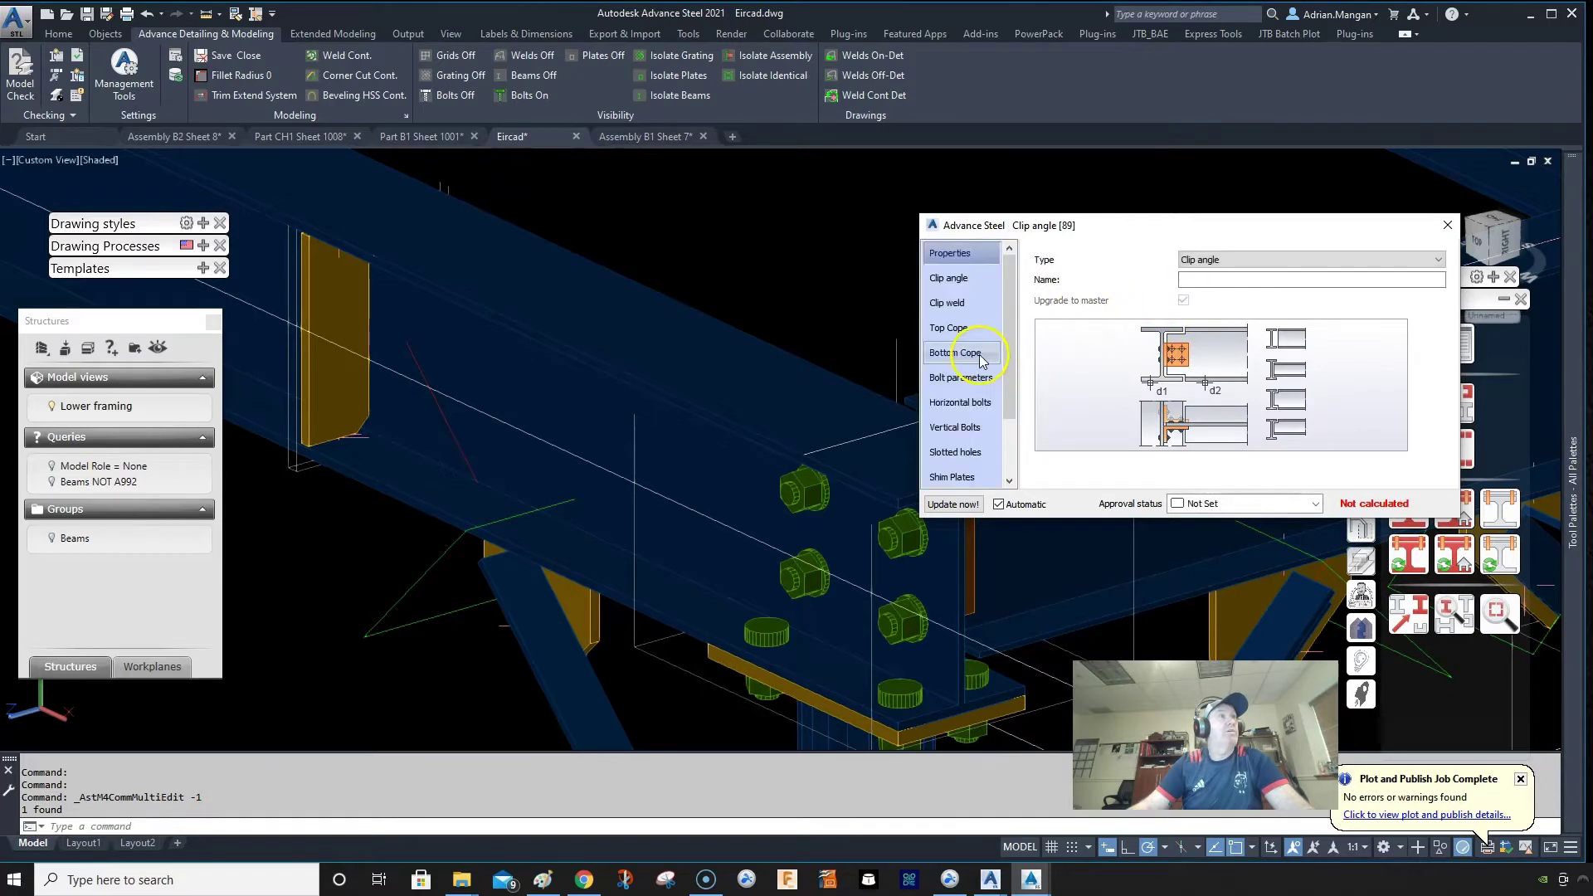
left_click(967, 378)
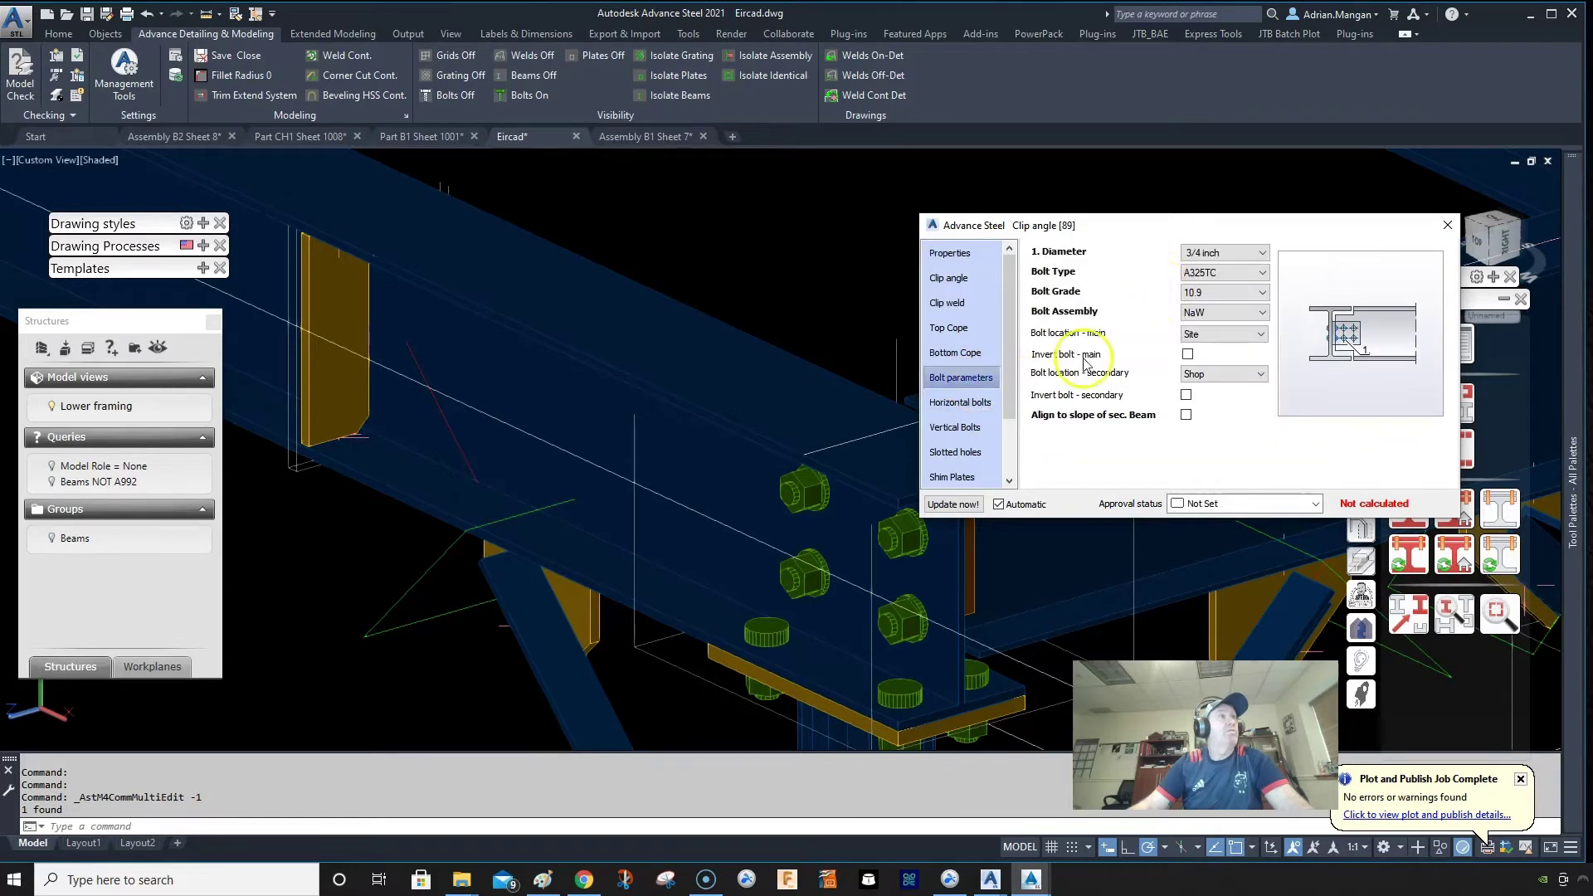
left_click(1188, 355)
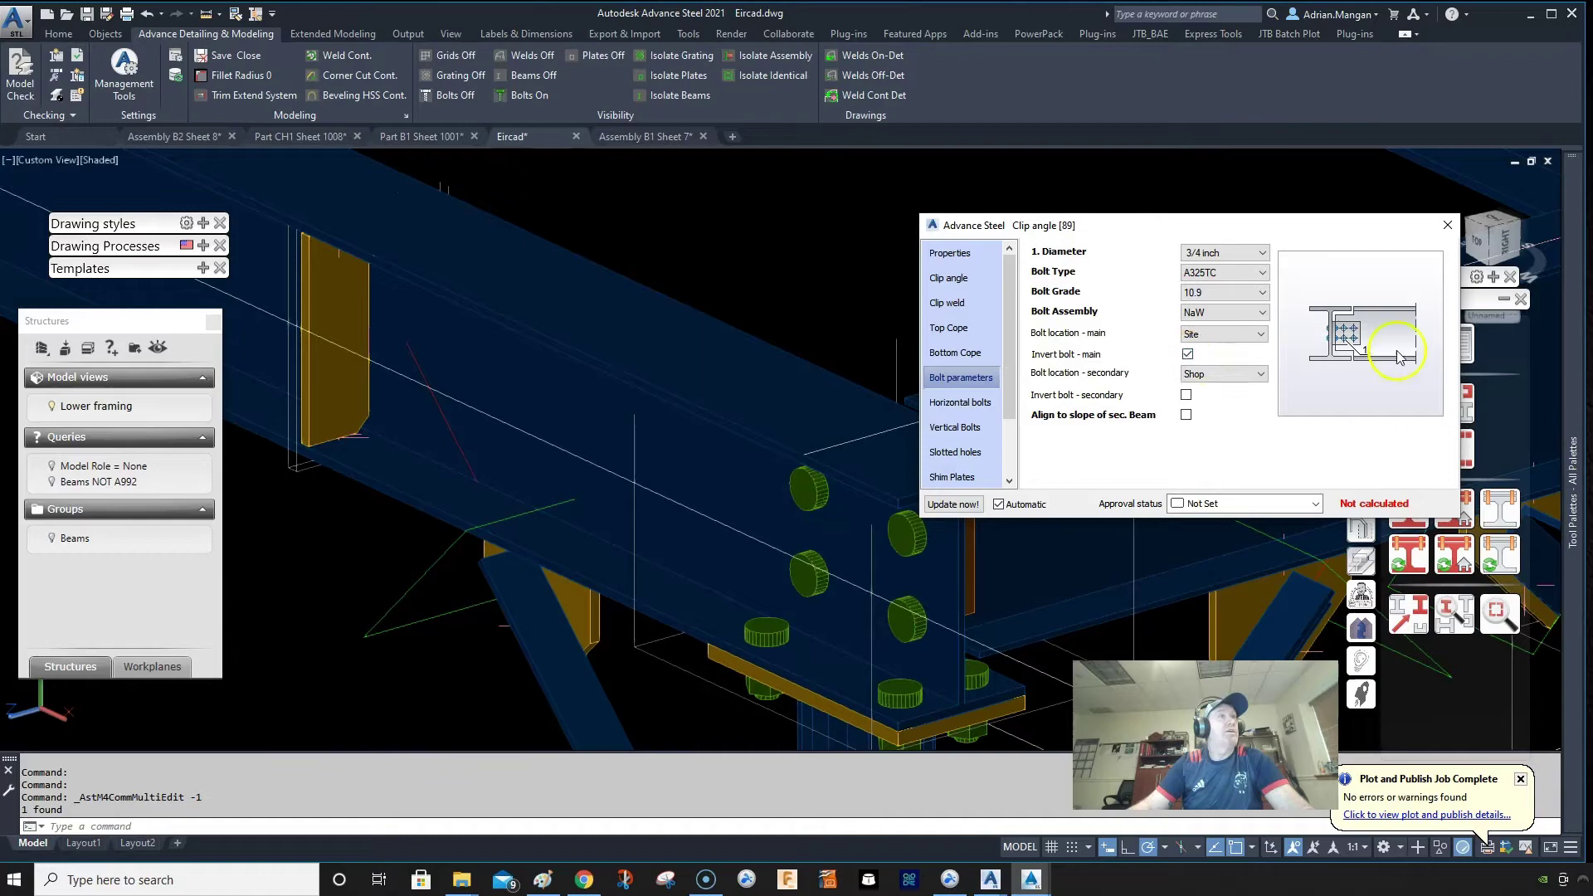
left_click(1448, 228)
middle_click_drag(1161, 456, 1110, 375, "shift")
- Show Assembly B1 Sheet 7 and bring up the Labels & Dimensions list-update functions
scroll(581, 249, "down", 5)
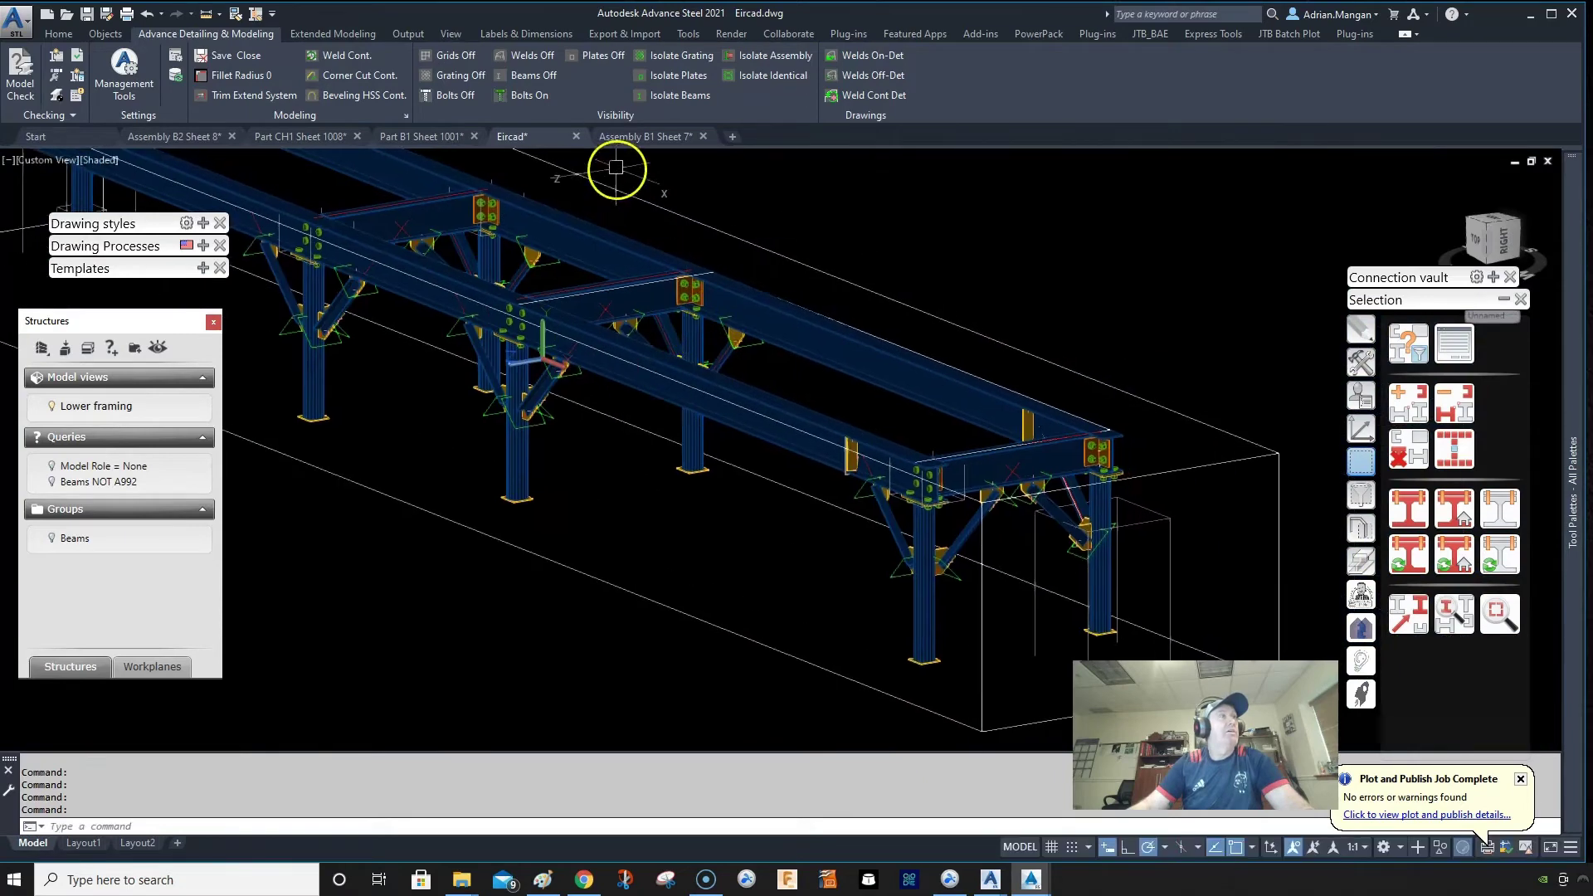
left_click(648, 136)
scroll(1032, 221, "up", 3)
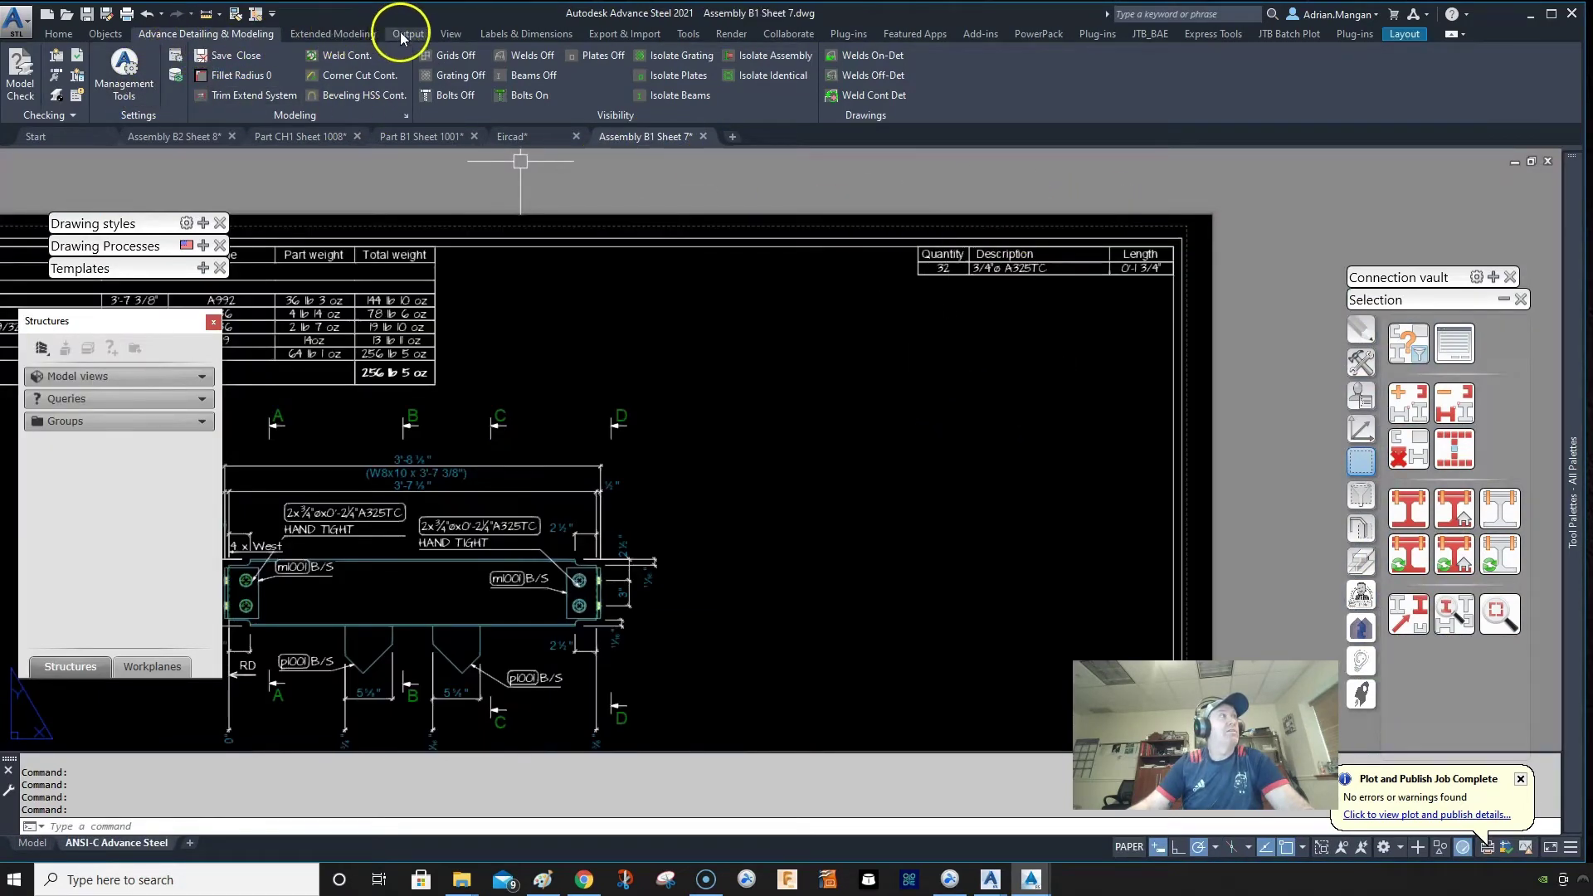
left_click(495, 36)
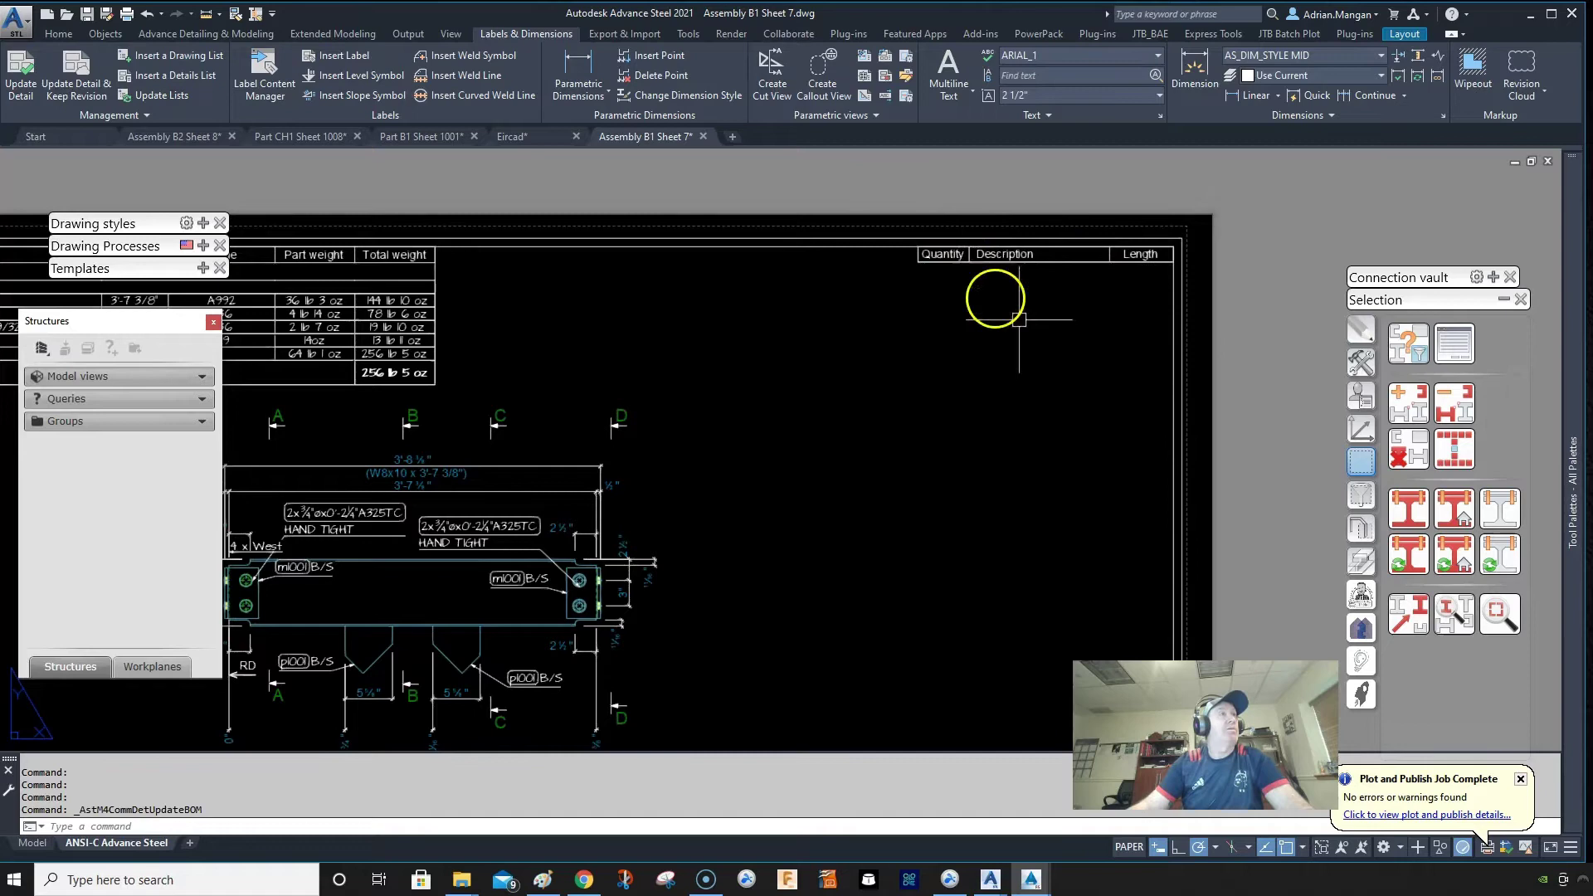
- Back in the Eircad model, delete a selected object at the corner connection
left_click(555, 137)
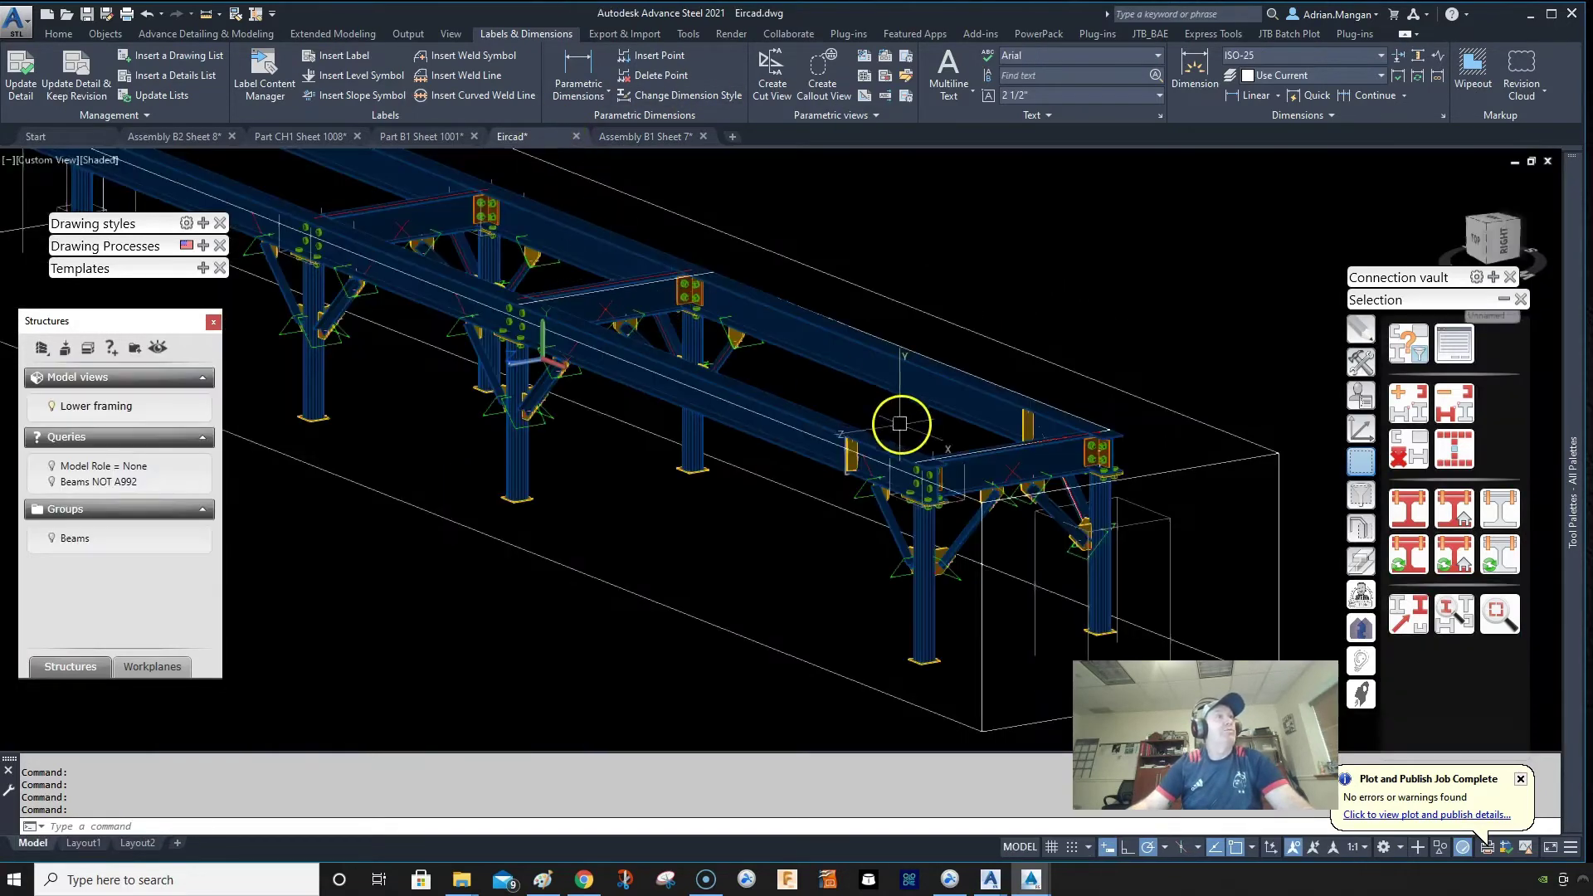
scroll(934, 500, "up", 4)
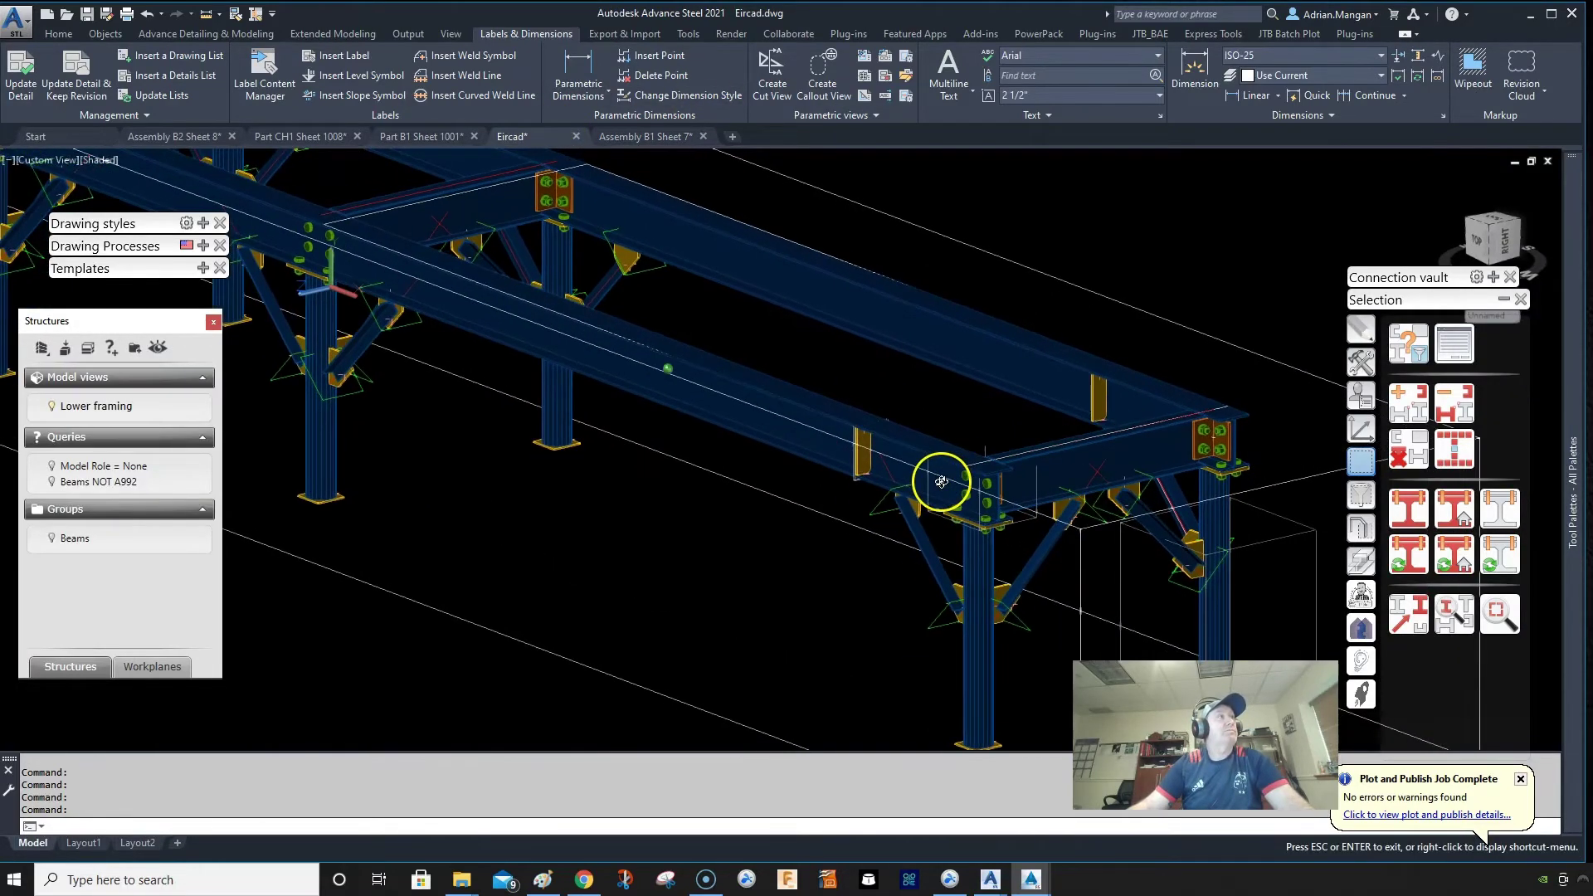
scroll(988, 498, "up", 2)
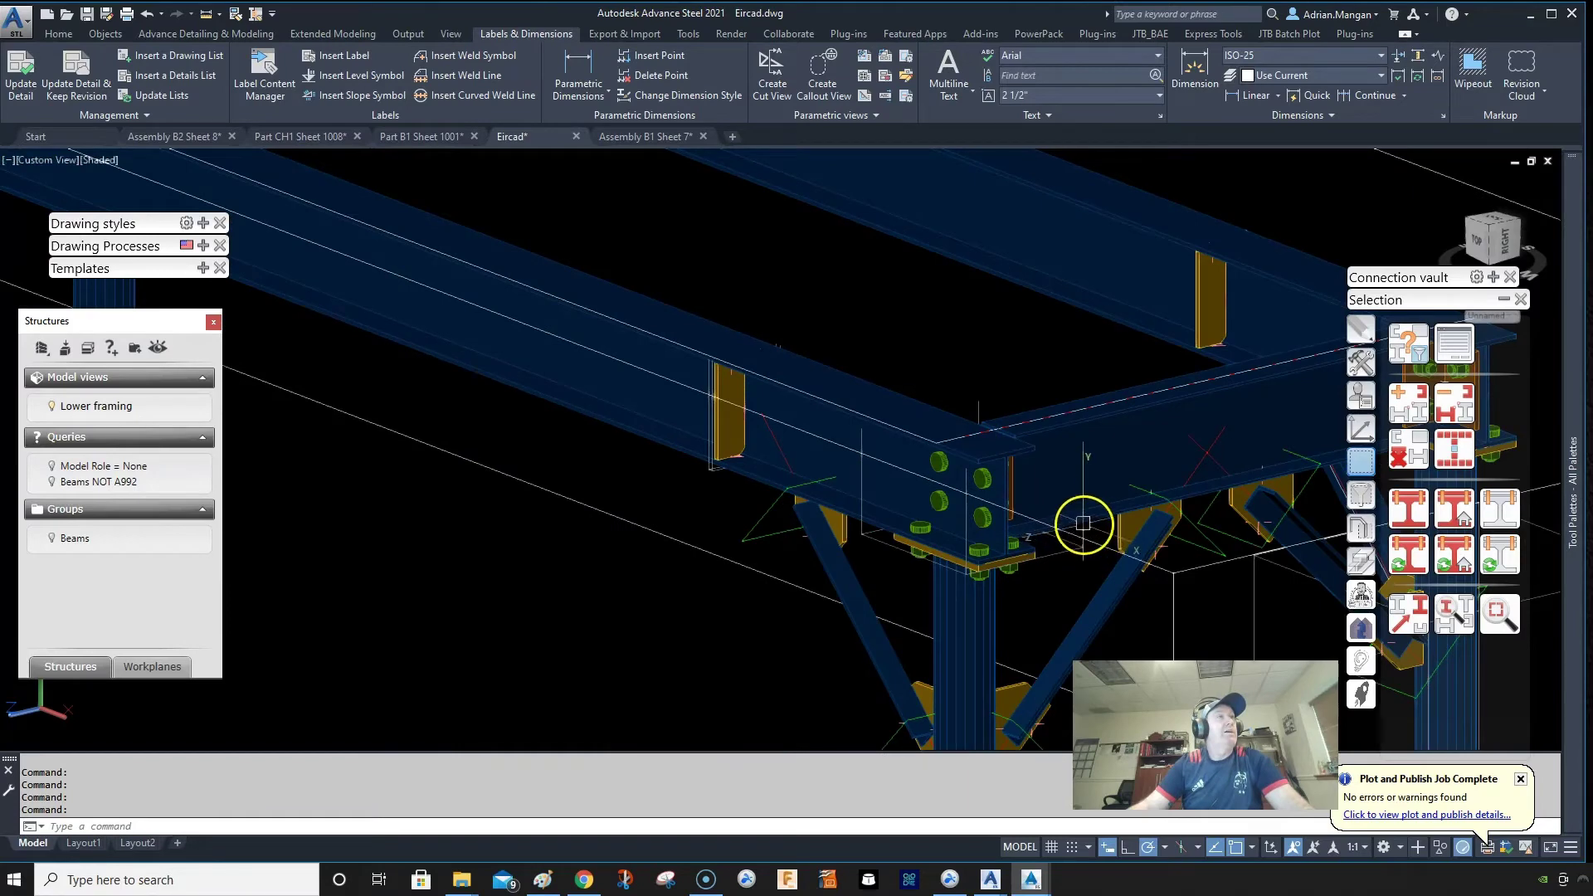
left_click(1078, 527)
key("Delete")
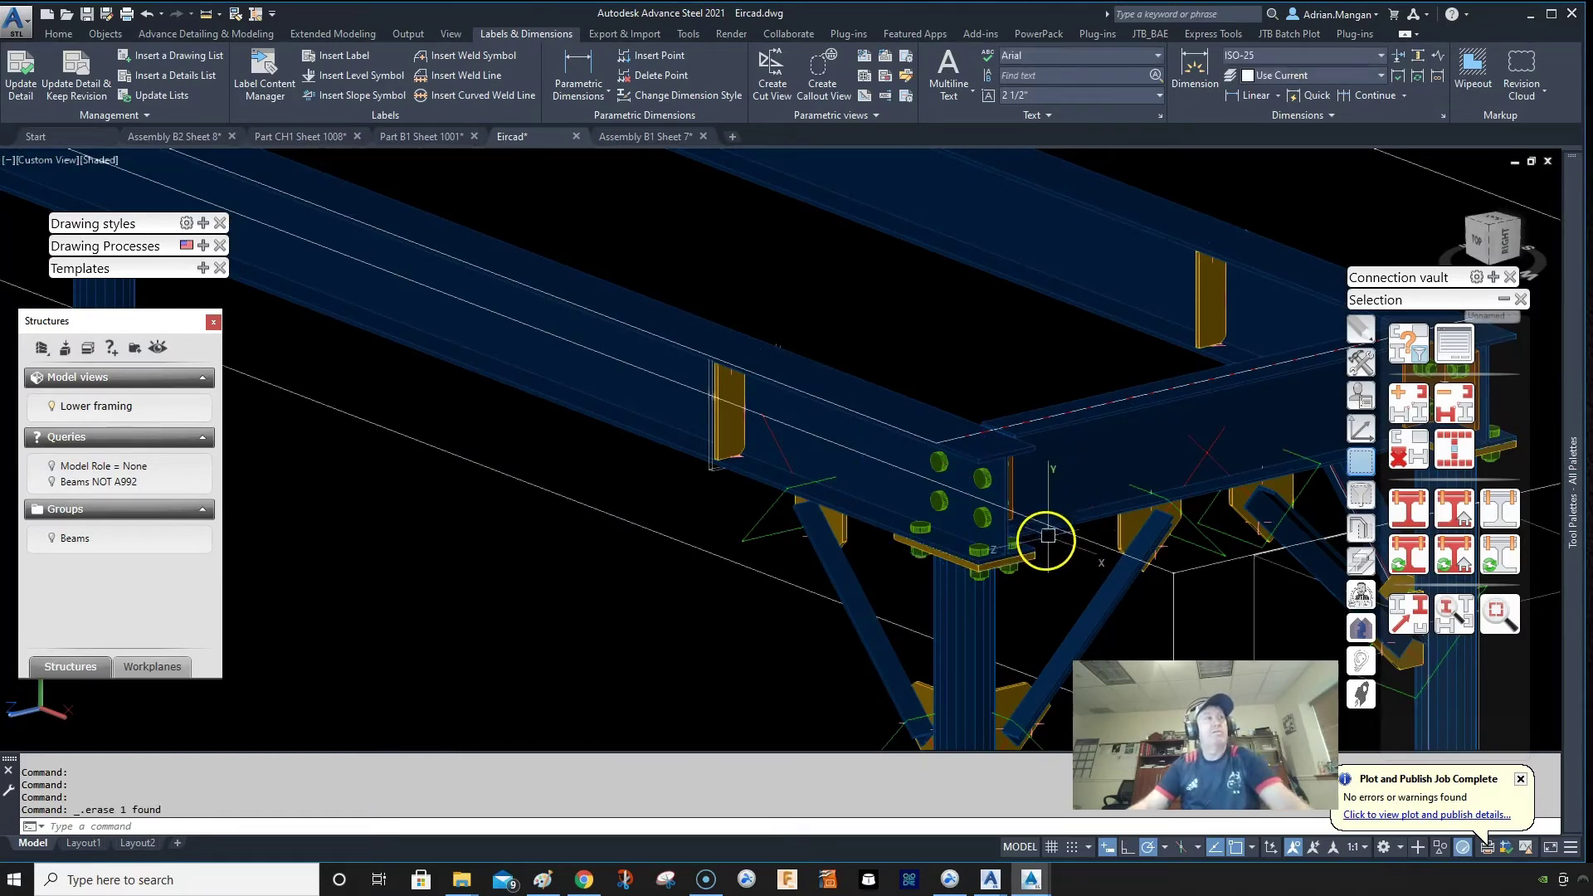
scroll(1048, 538, "up", 3)
- Invert the two selected clip-angle bolts through their Advance Properties
left_click(1013, 482)
right_click(1265, 571)
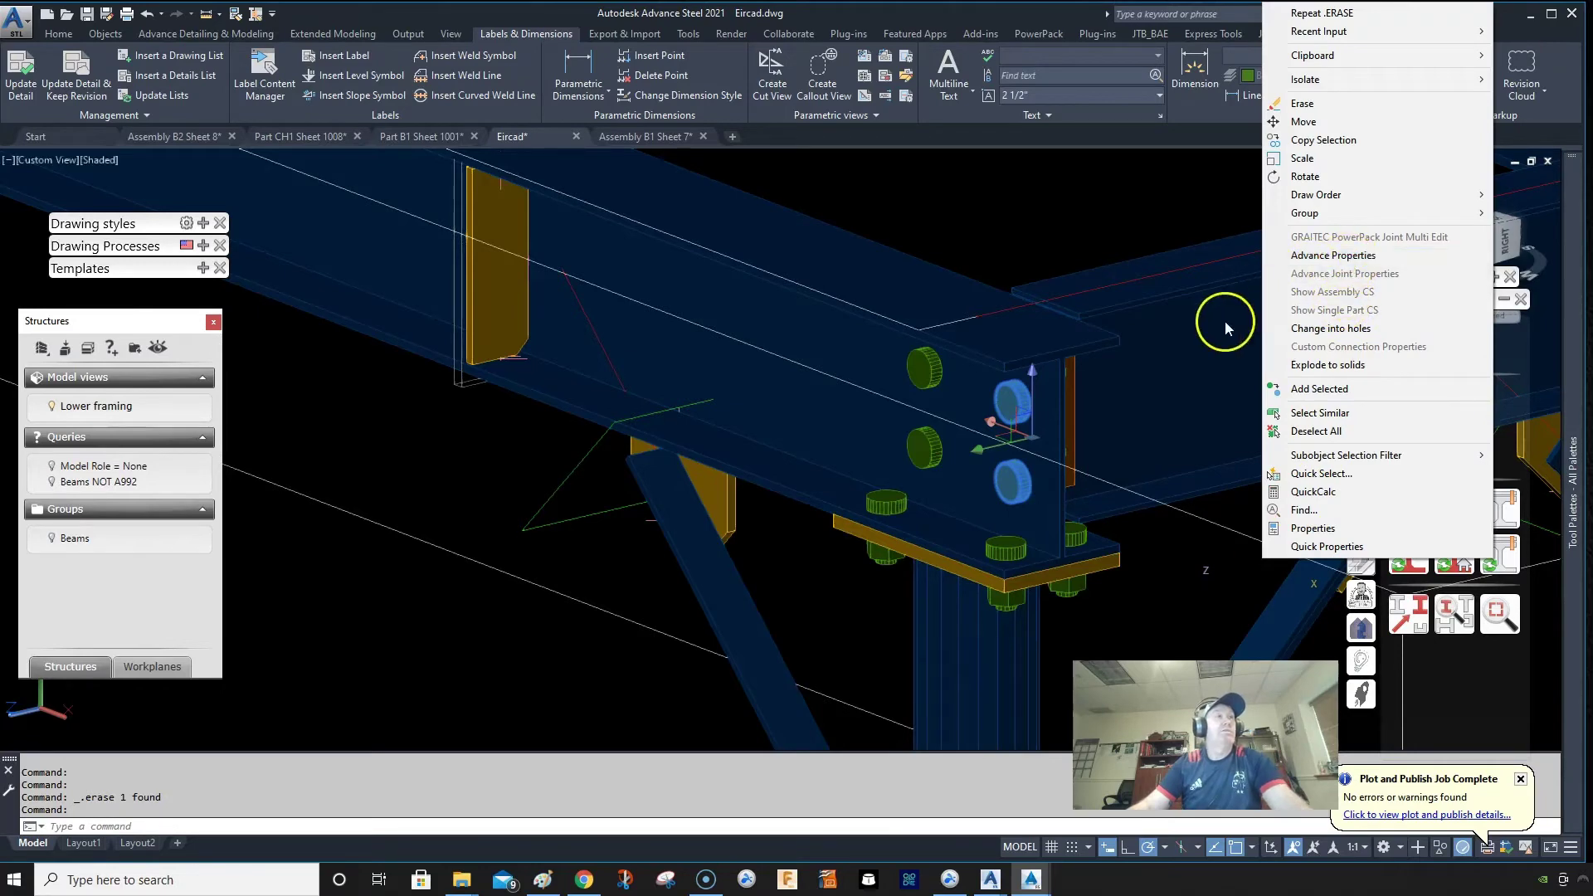
key("Escape")
key("Escape")
key("Escape")
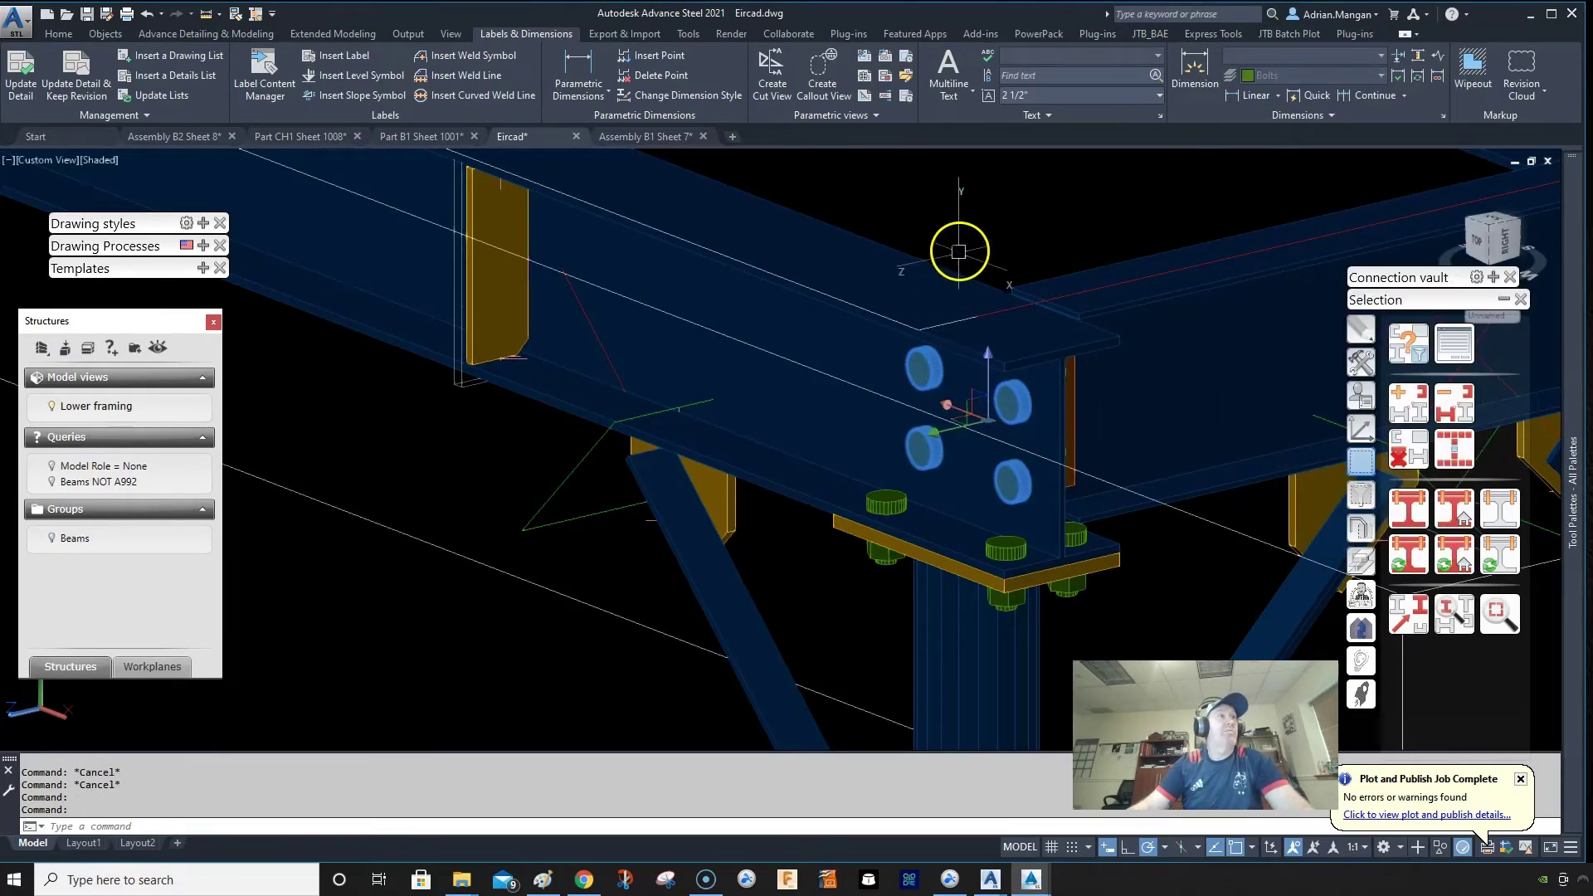
right_click(971, 214)
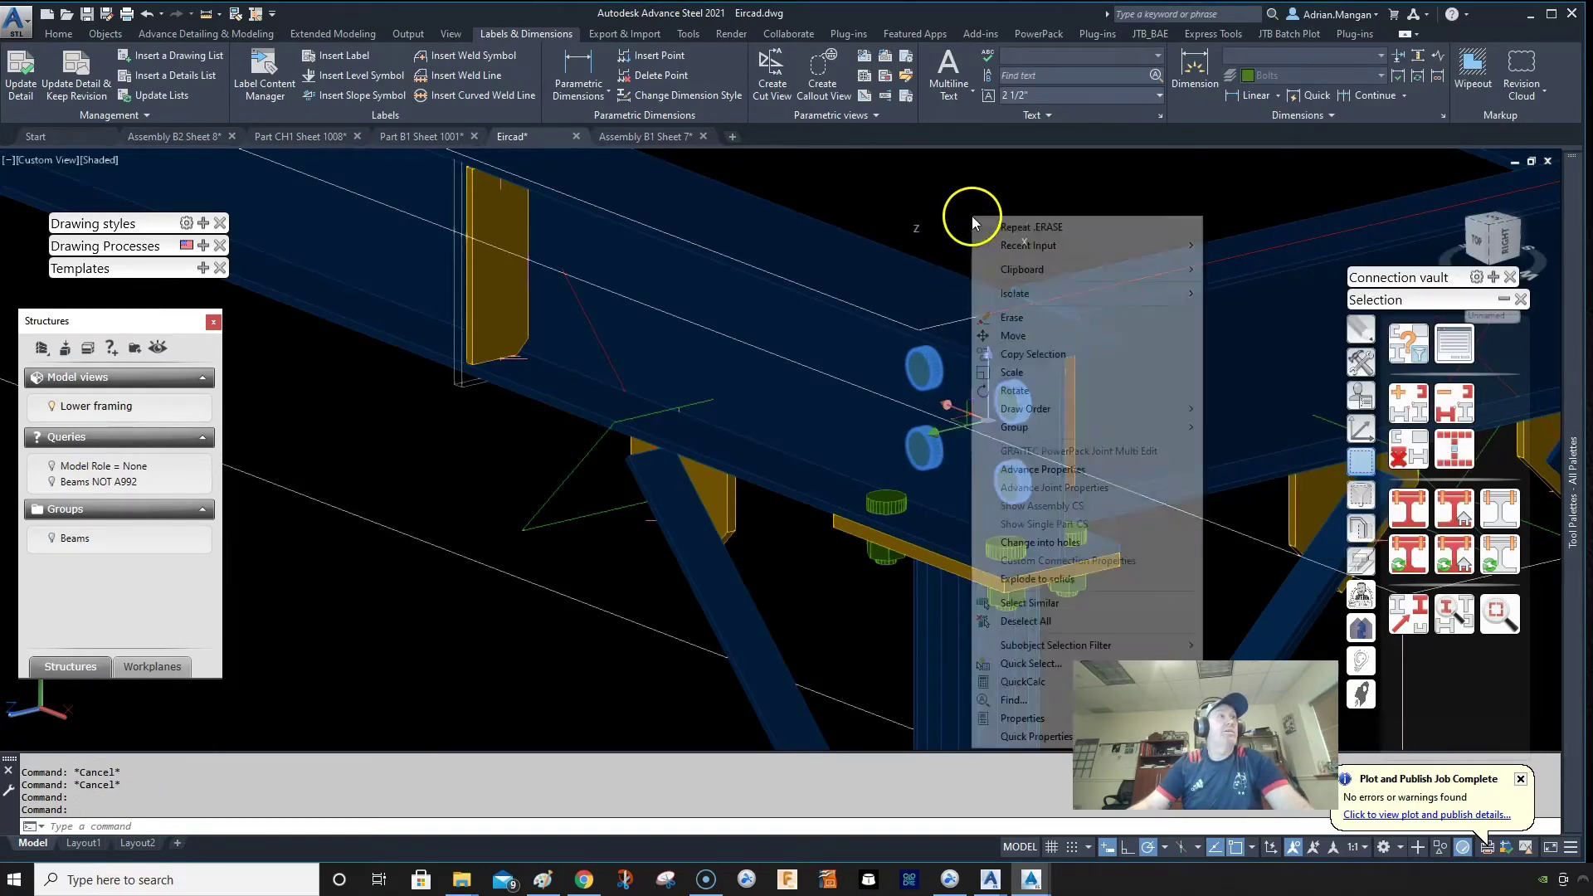
left_click(1055, 469)
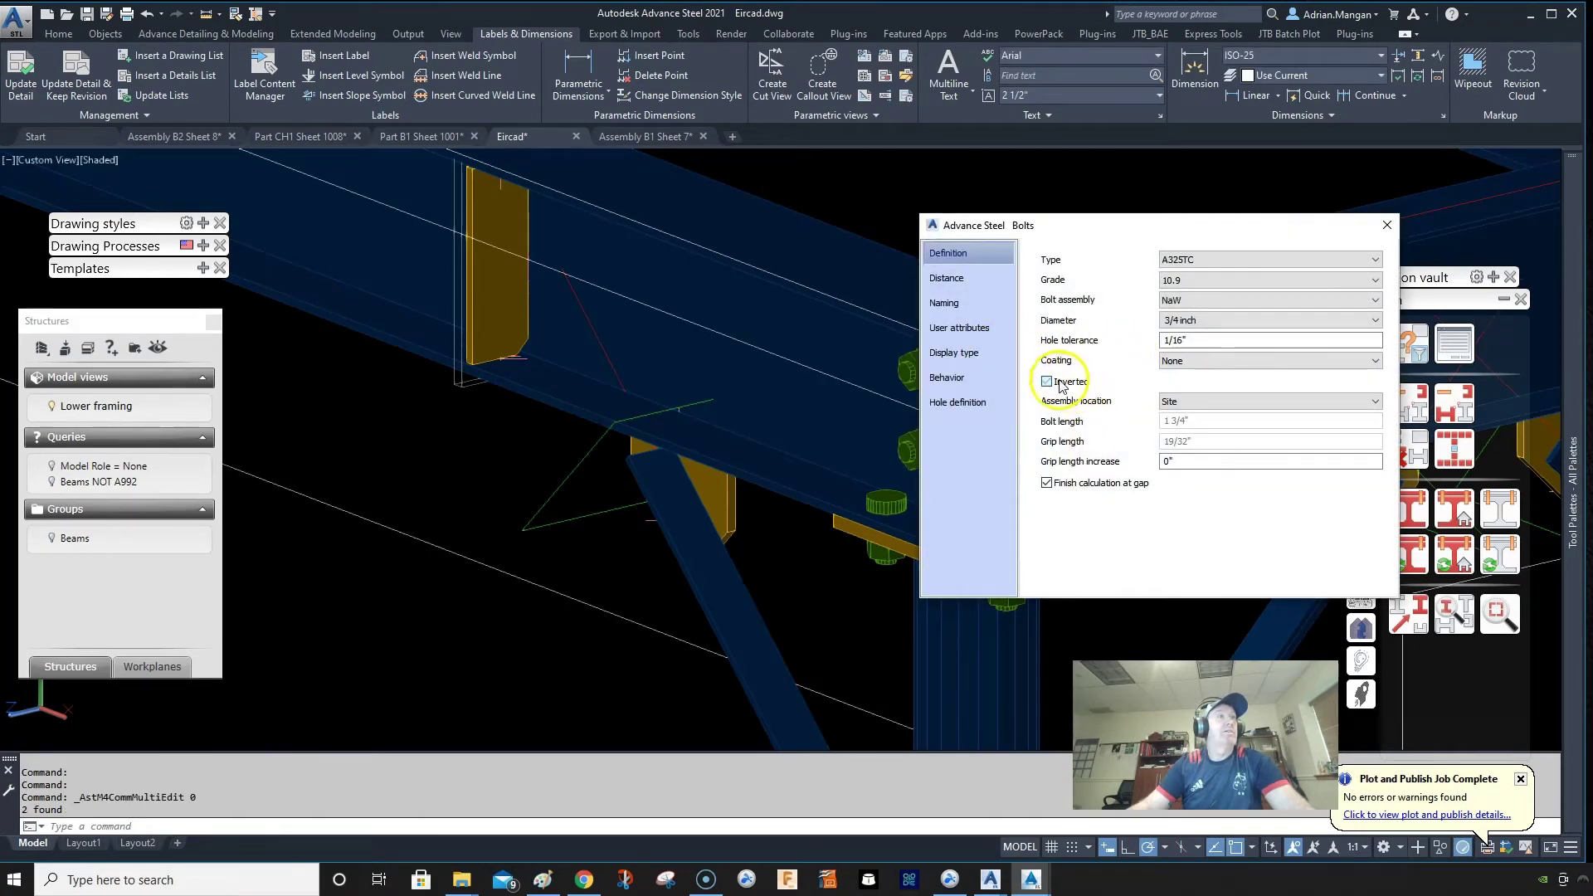
left_click(1386, 225)
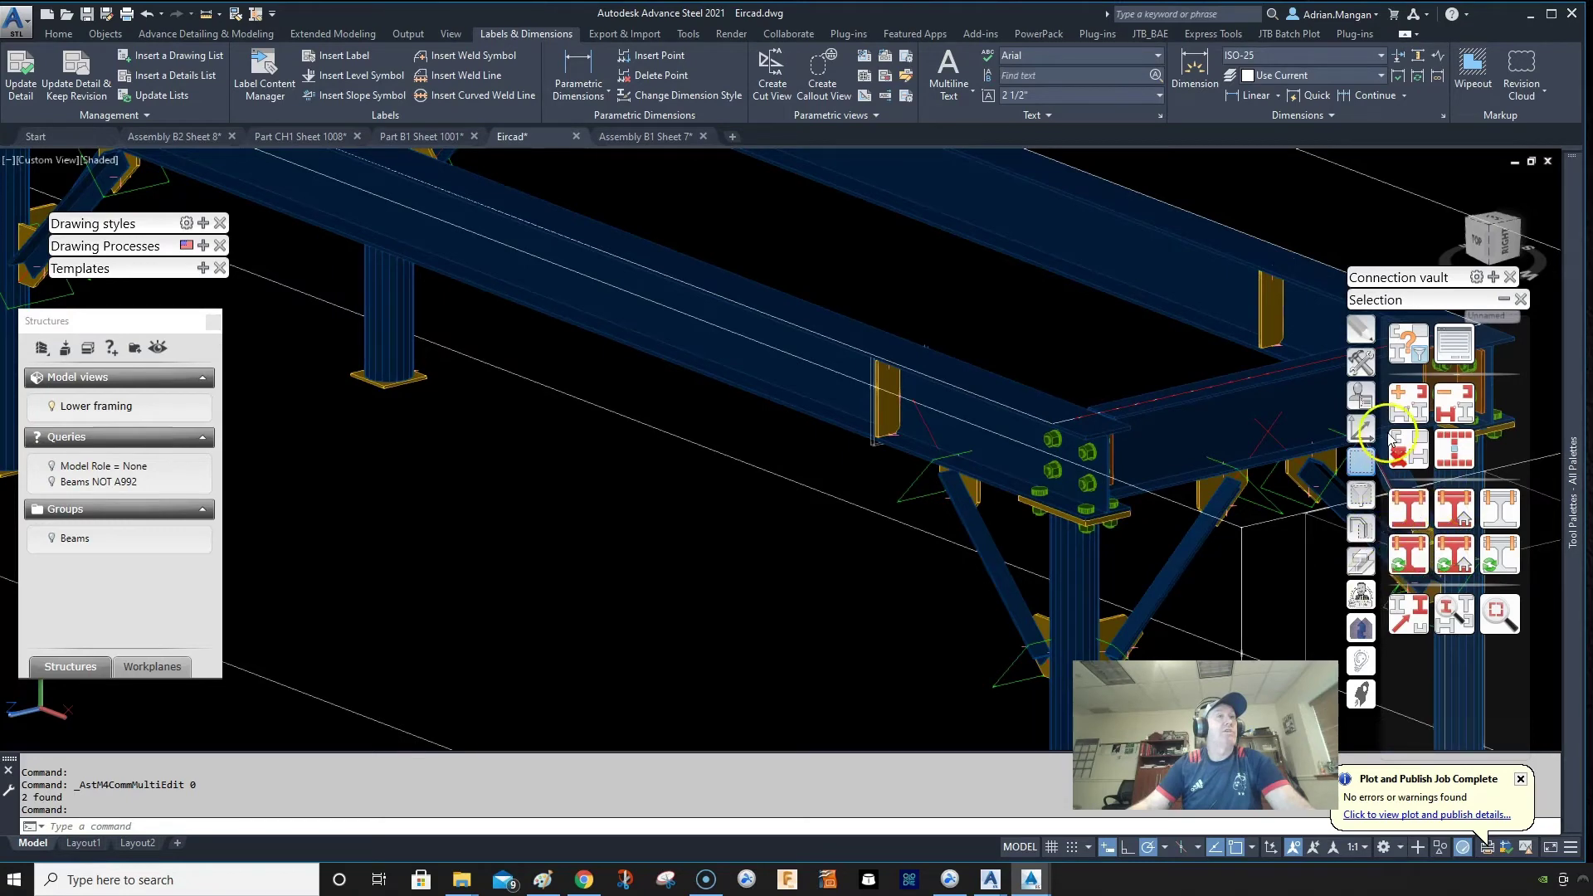
left_click(1363, 363)
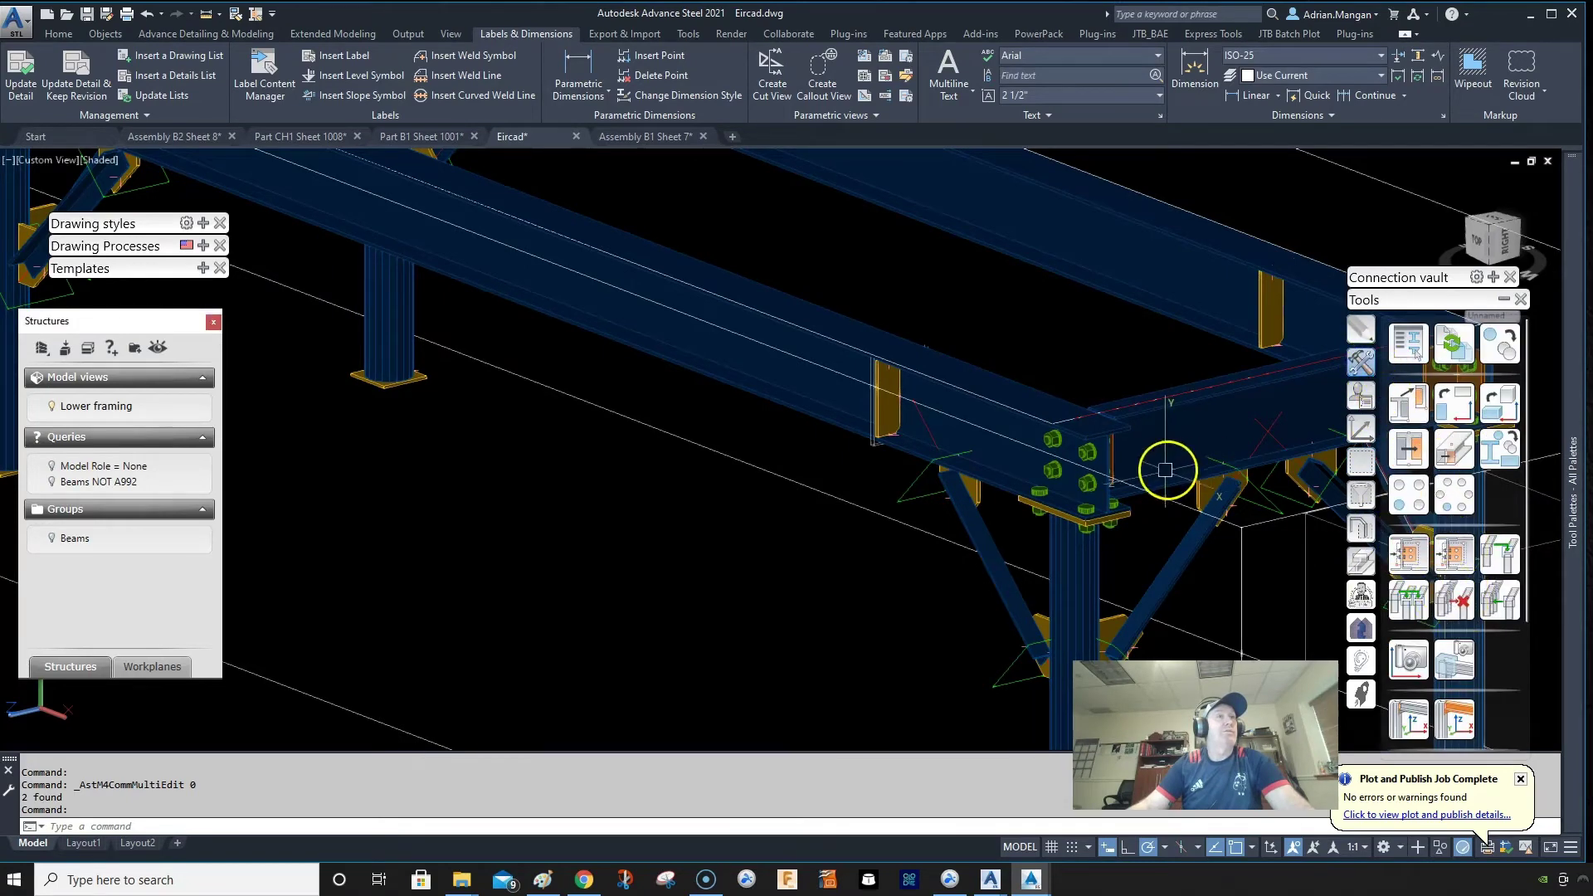
scroll(1075, 455, "up", 5)
middle_click_drag(1075, 453, 901, 461)
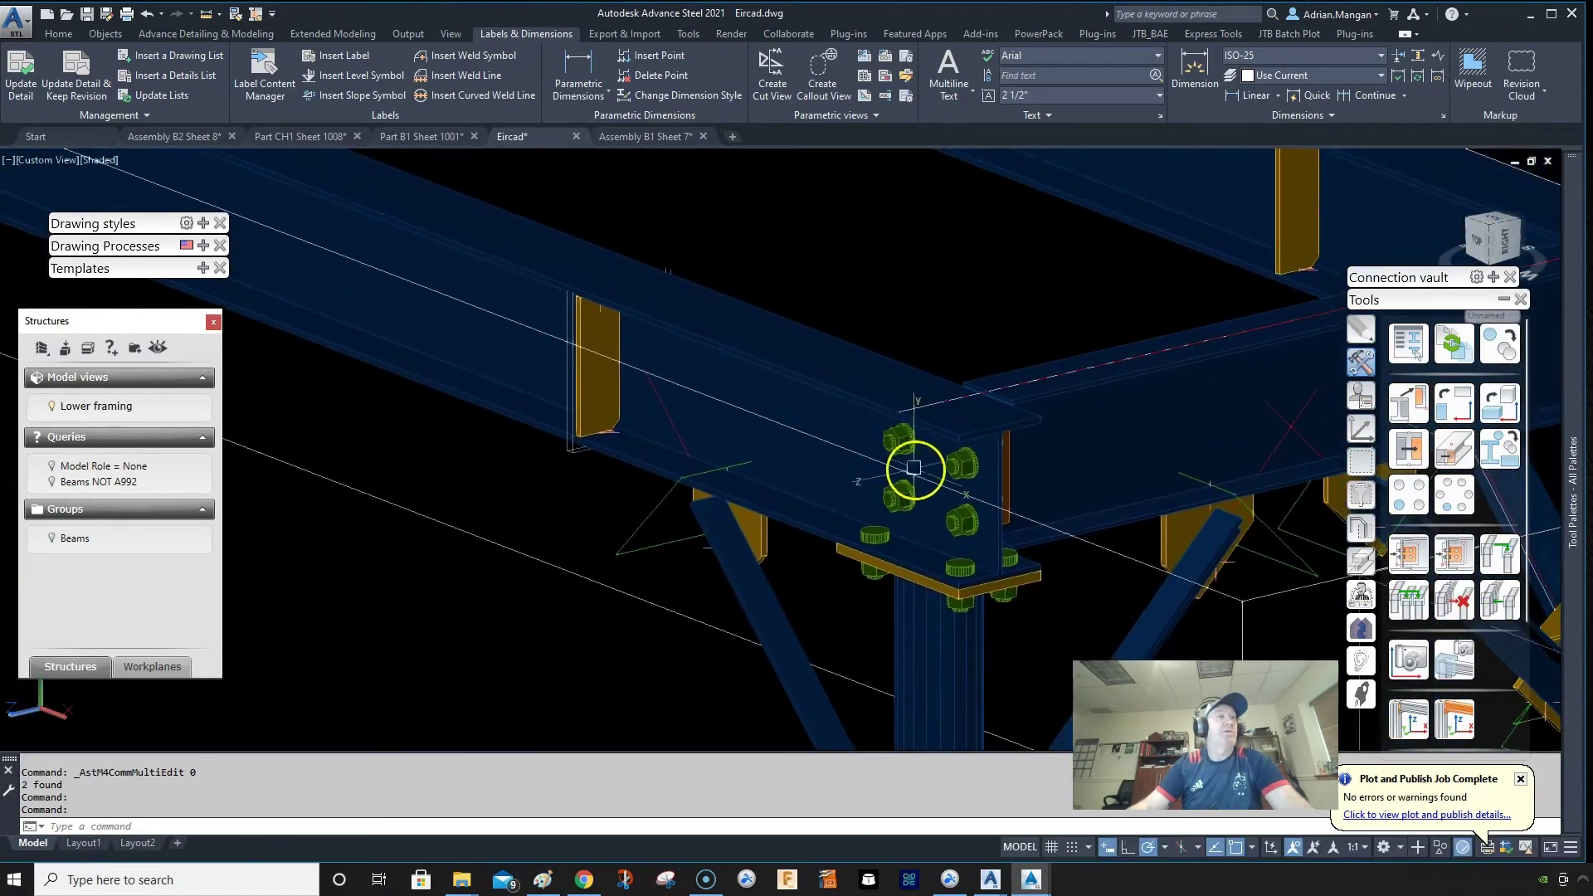
left_click(655, 136)
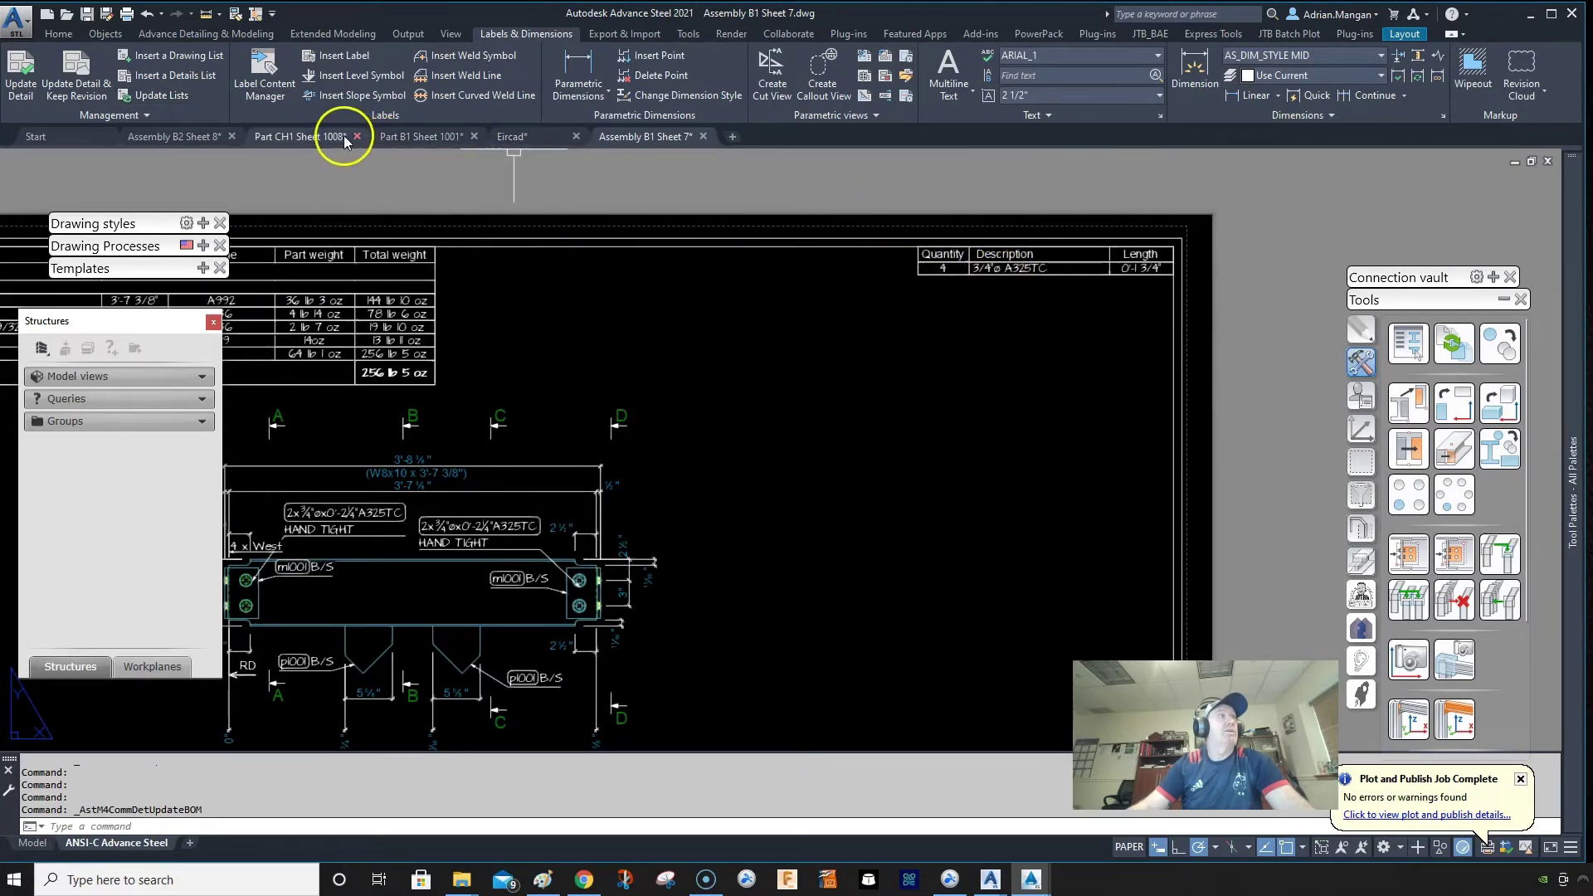
left_click(197, 141)
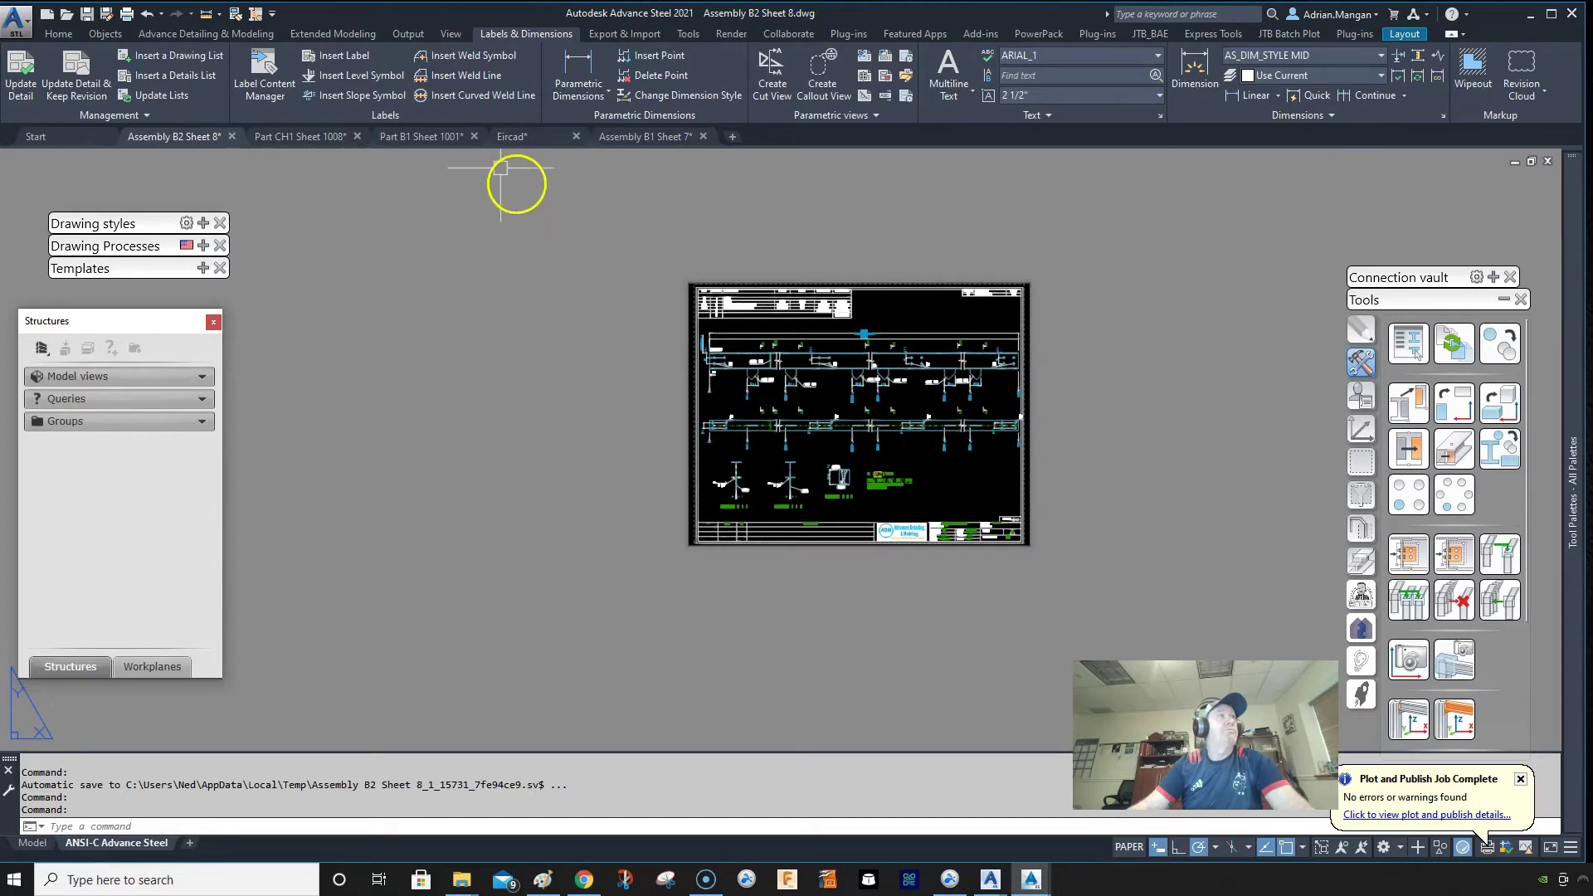
- Back in Eircad, check the clip-angle joint properties unchanged and delete the selected connection object
left_click(539, 135)
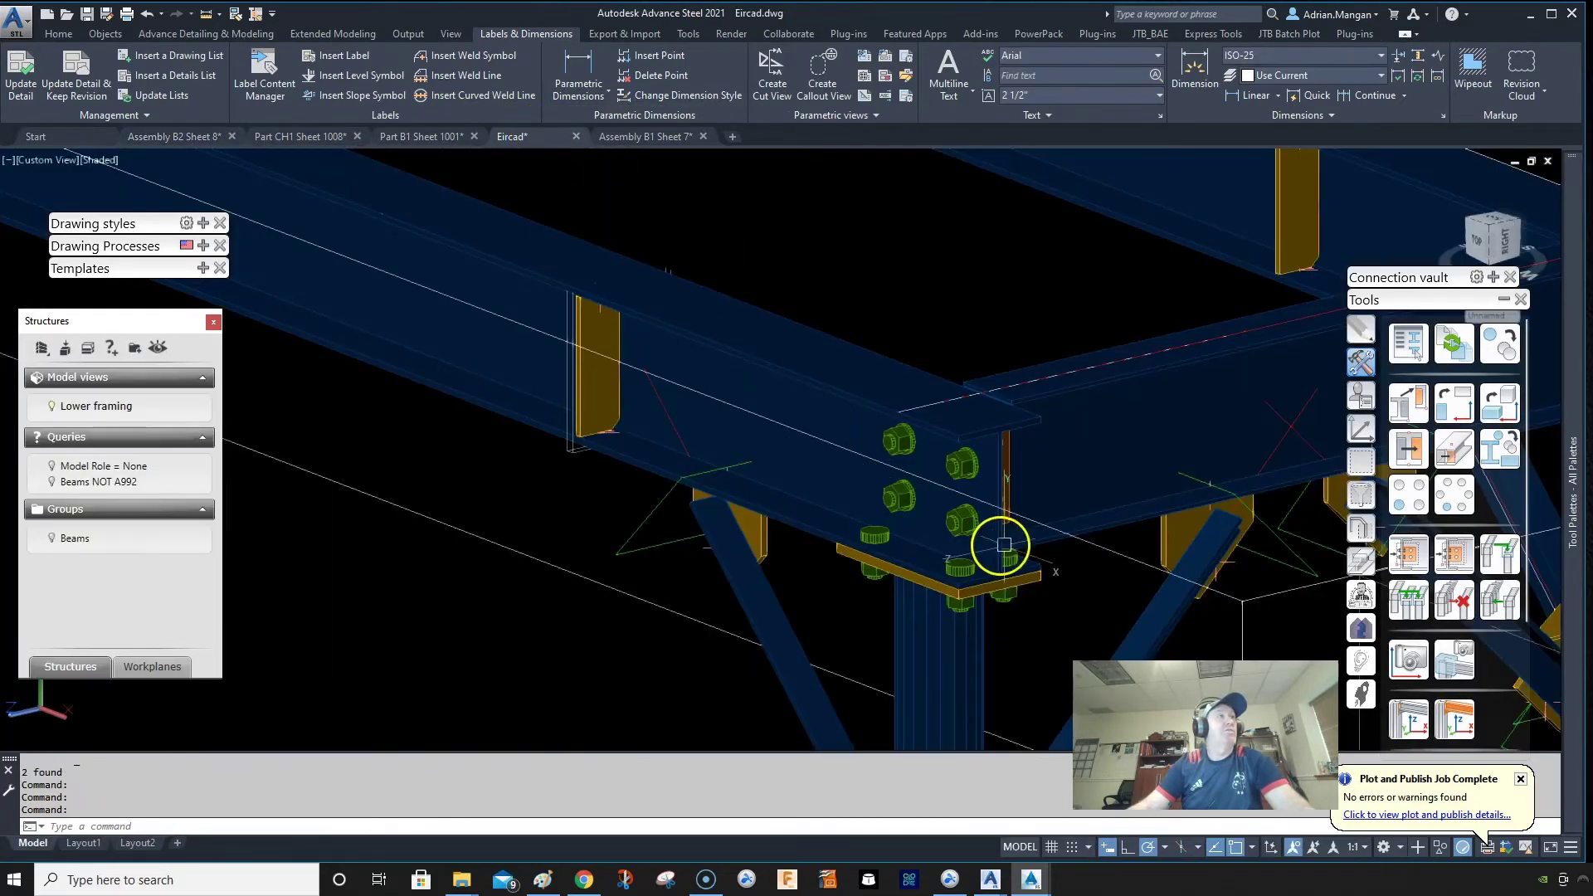
middle_click_drag(1007, 540, 728, 544)
scroll(953, 544, "up", 5)
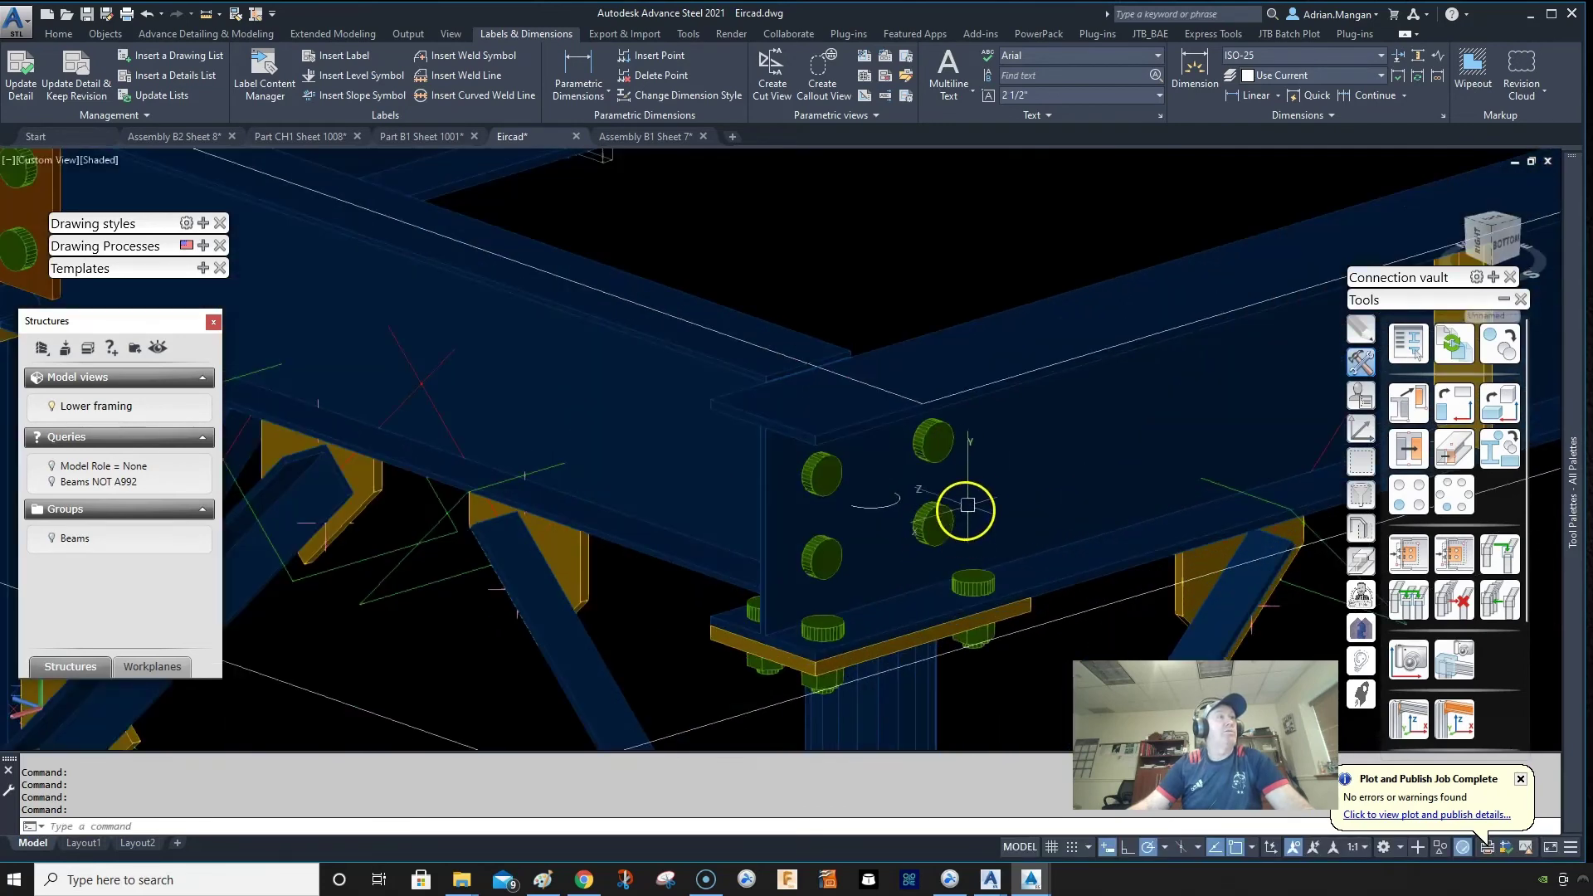
left_click(941, 431)
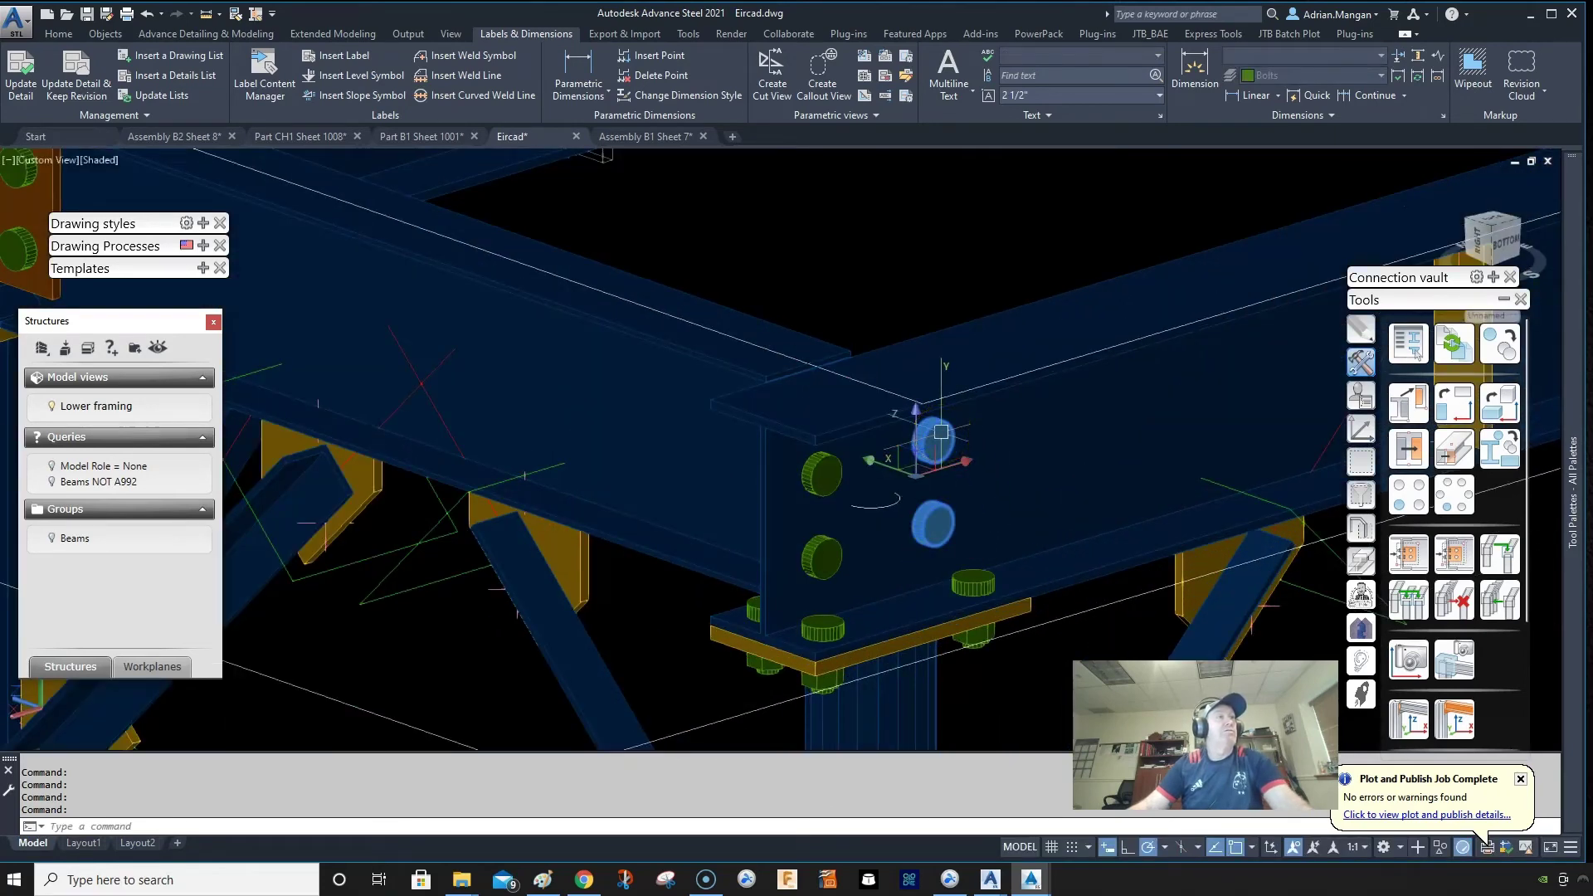
right_click(941, 432)
right_click(1017, 312)
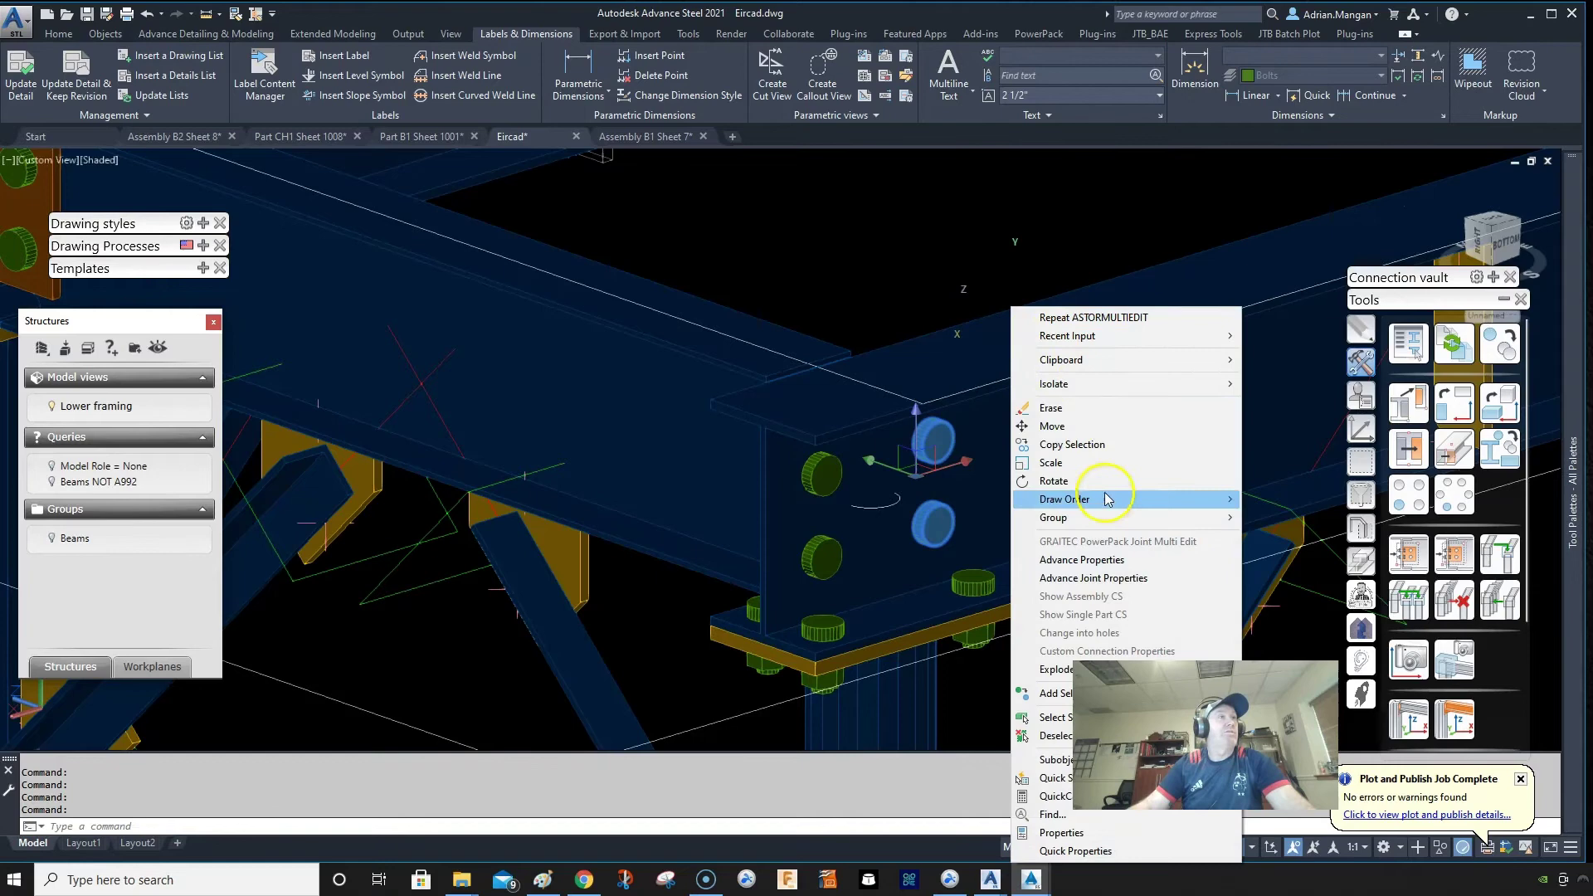
left_click(1096, 577)
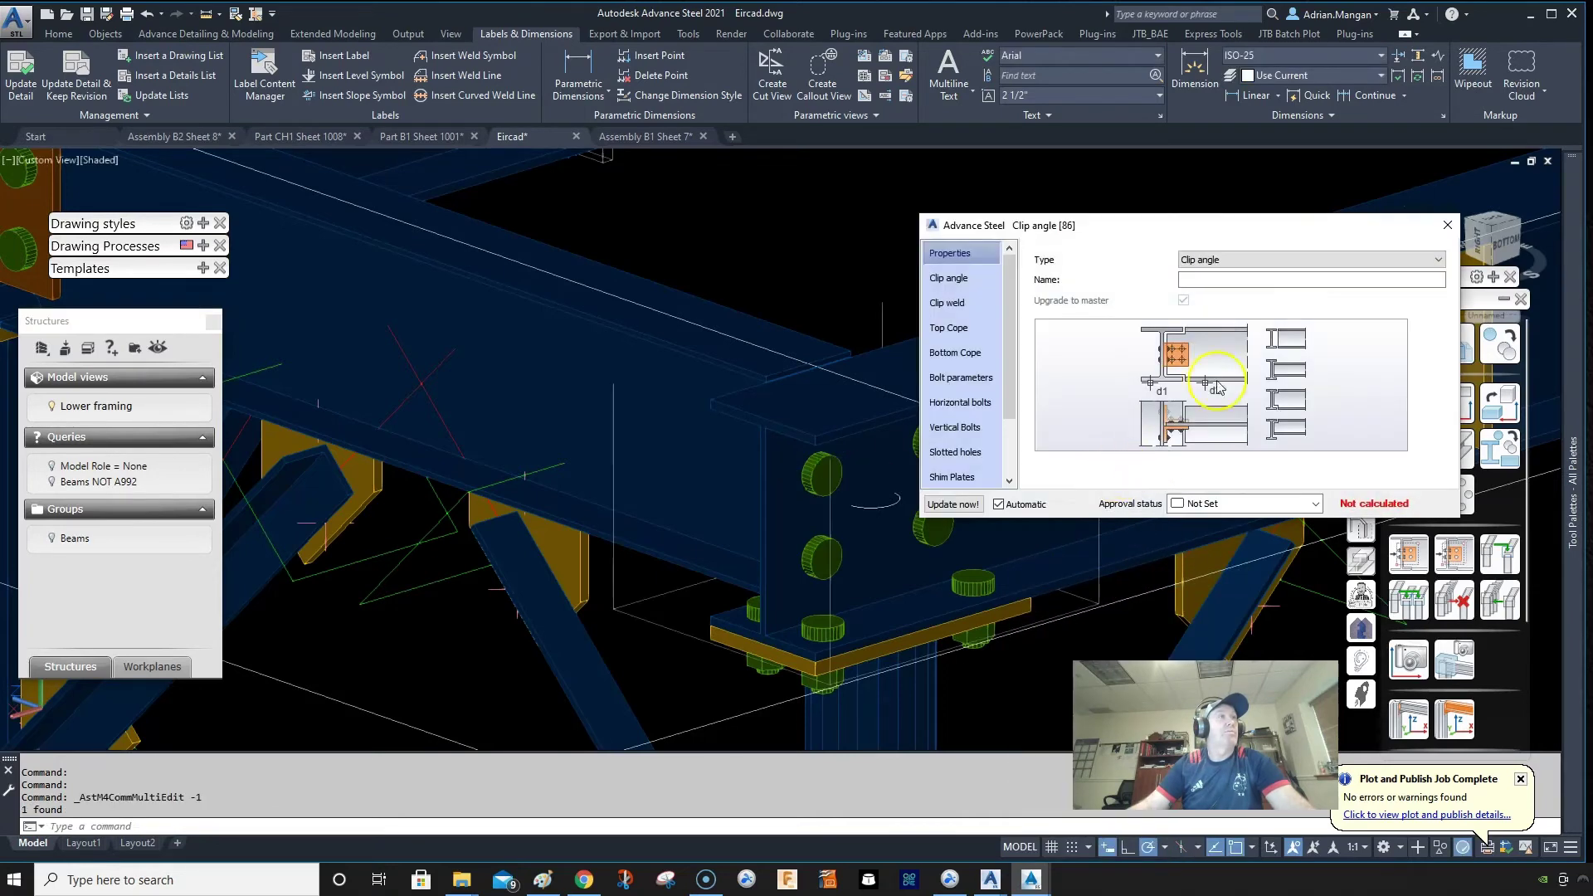
key("Escape")
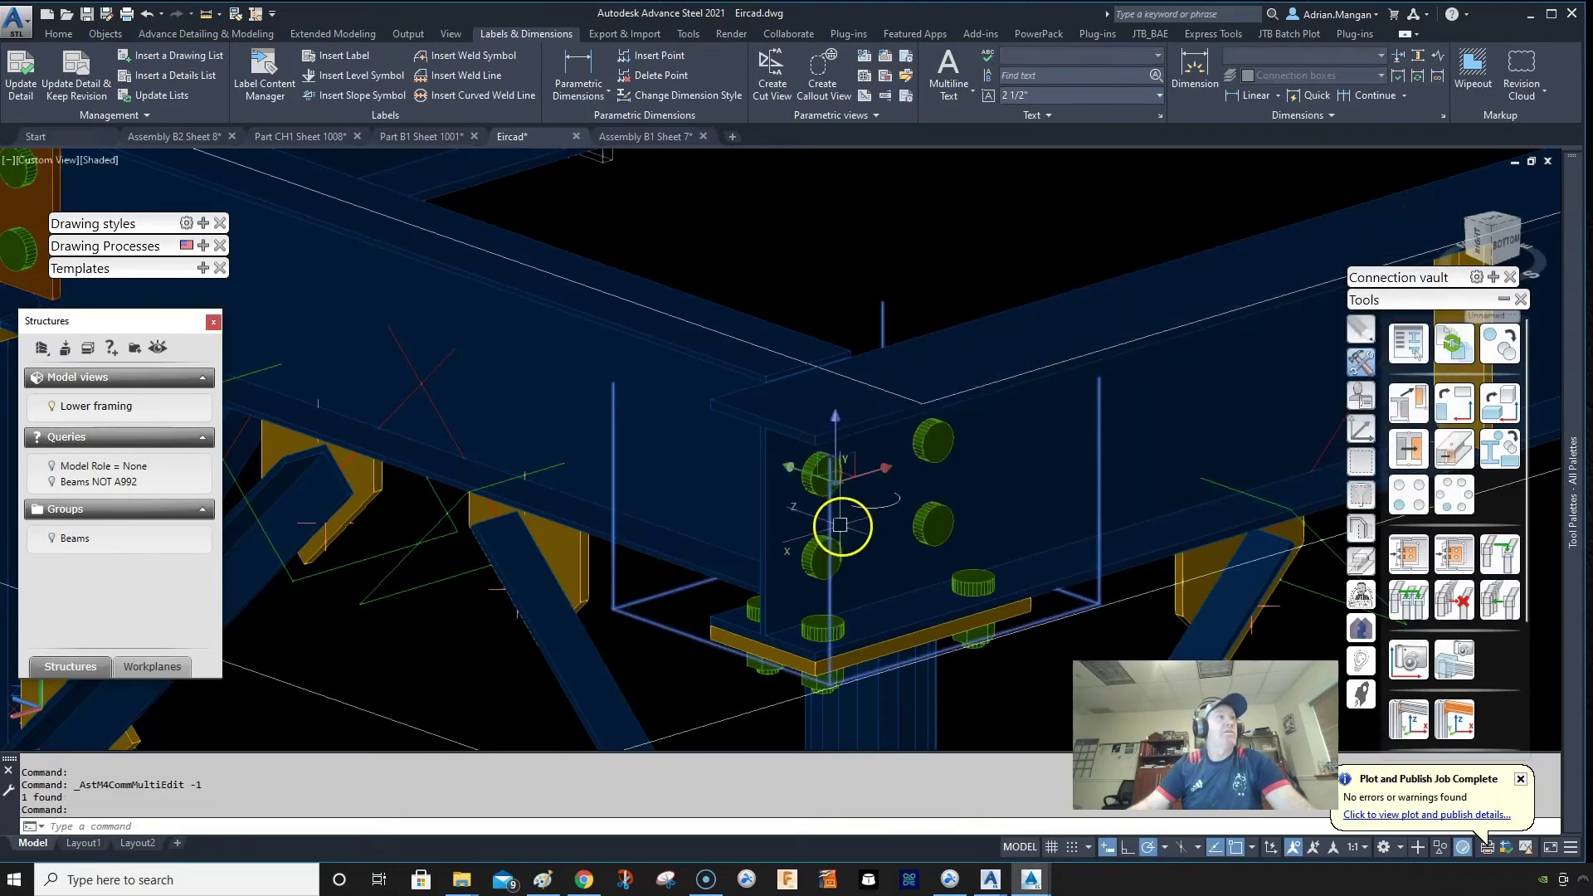
key("Delete")
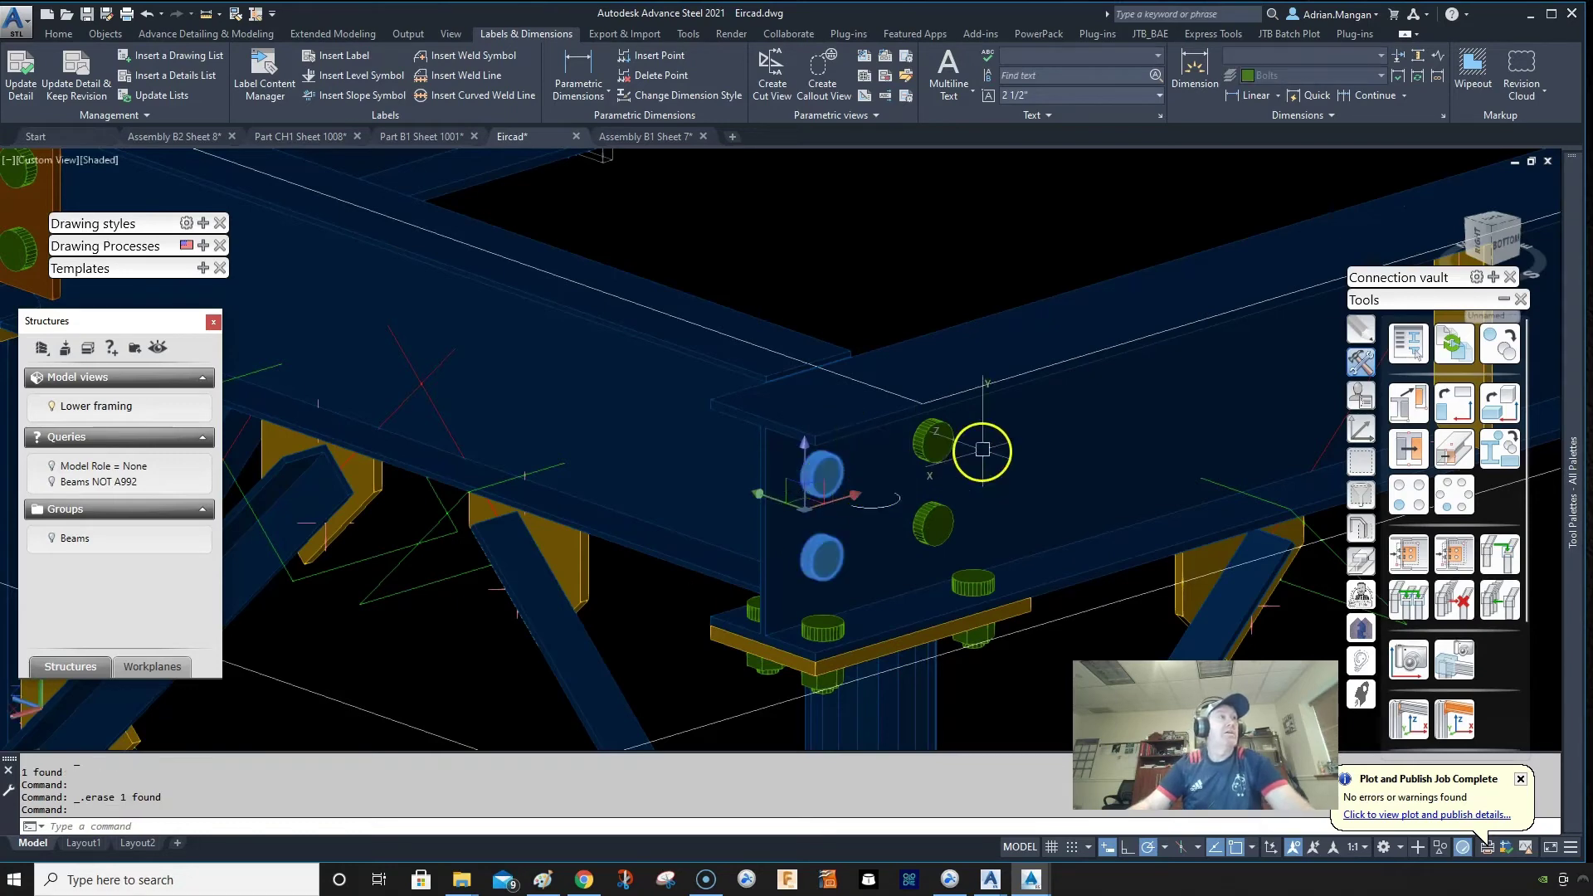
key("Escape")
- Select all four clip-angle bolts and tick Inverted in their Advance Properties
left_click(935, 436)
left_click(839, 466)
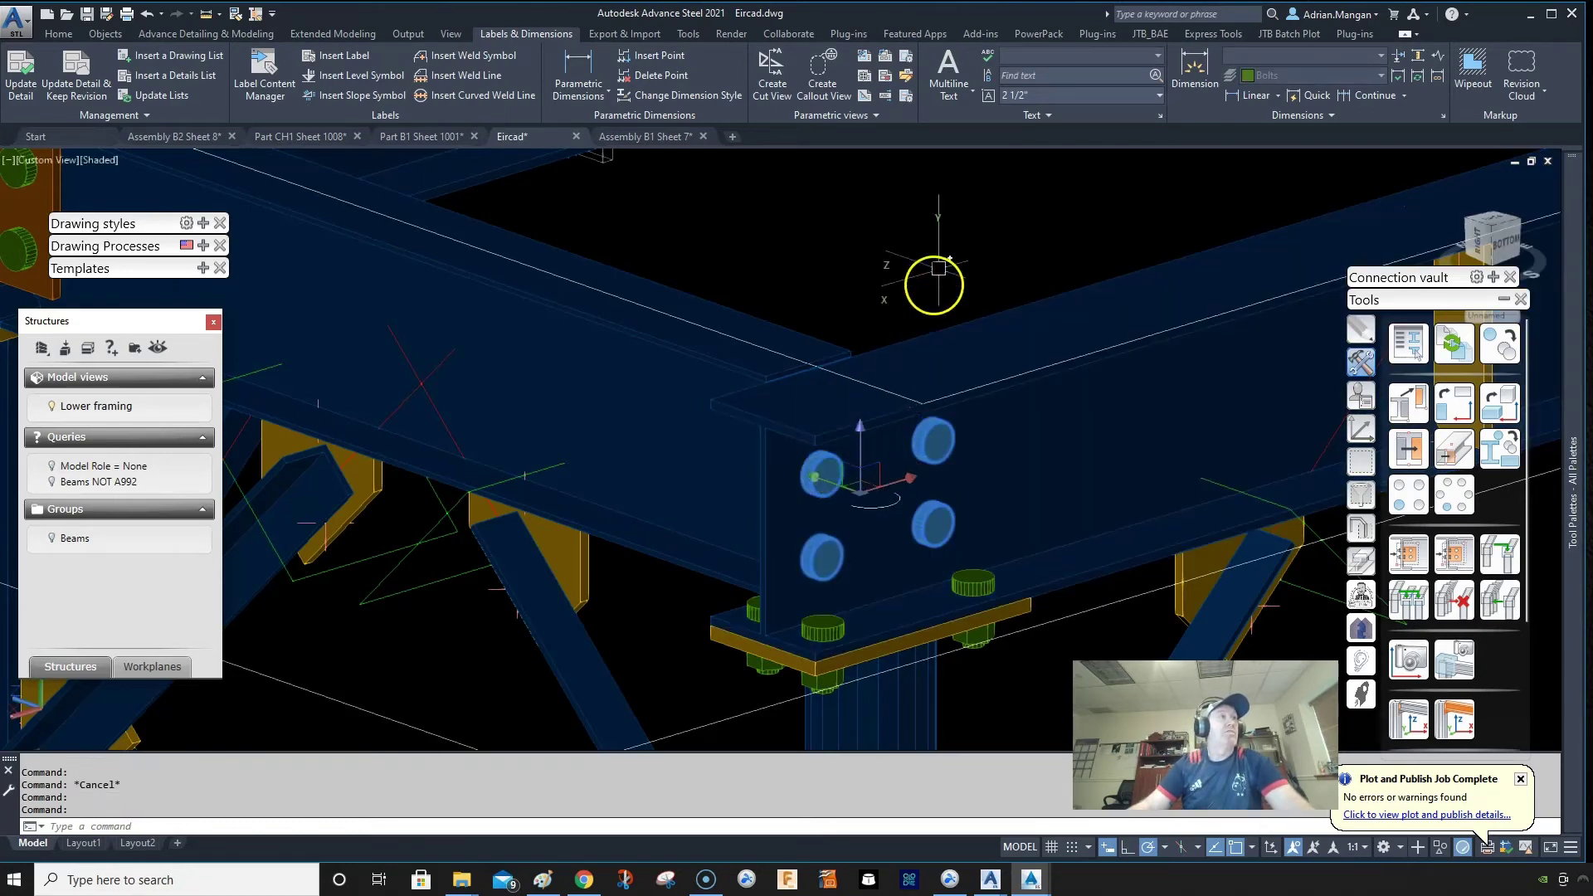
right_click(944, 256)
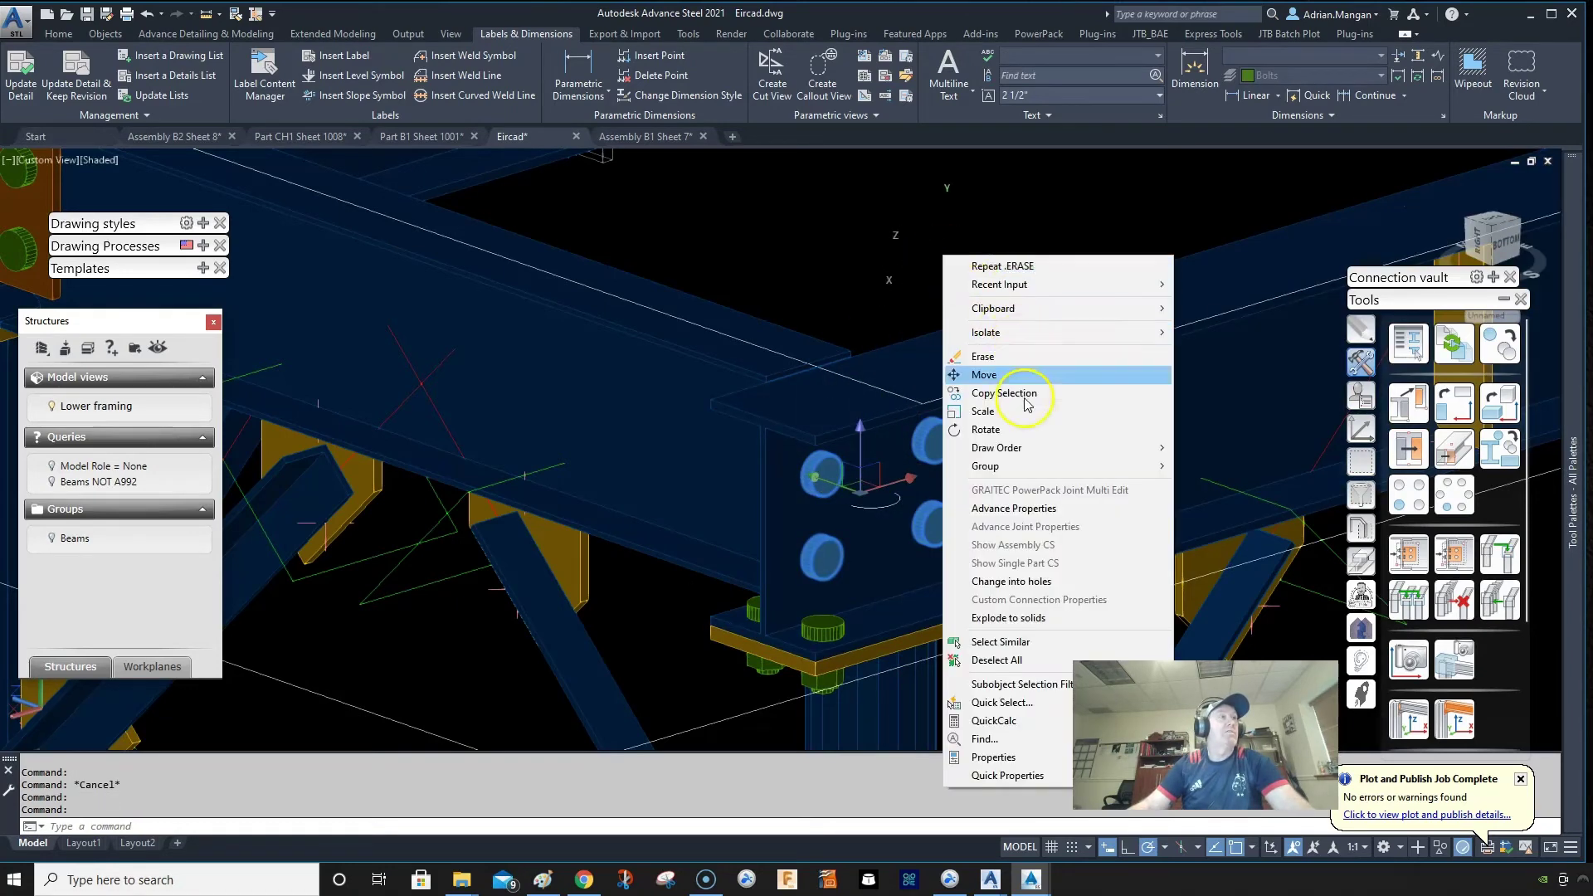
left_click(1030, 510)
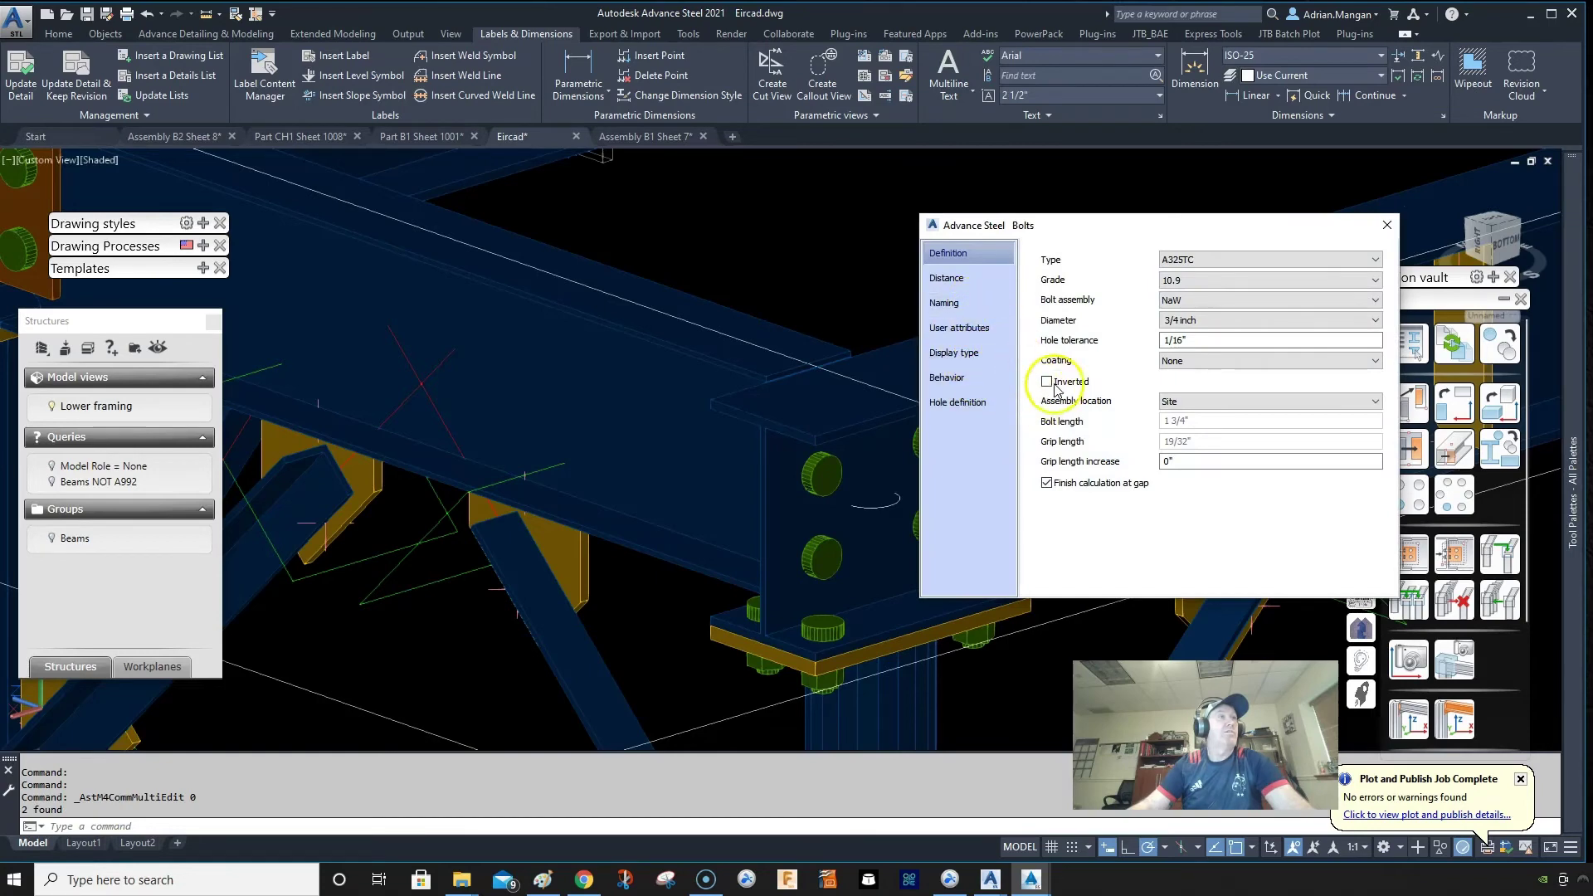
left_click(1048, 382)
left_click(1386, 226)
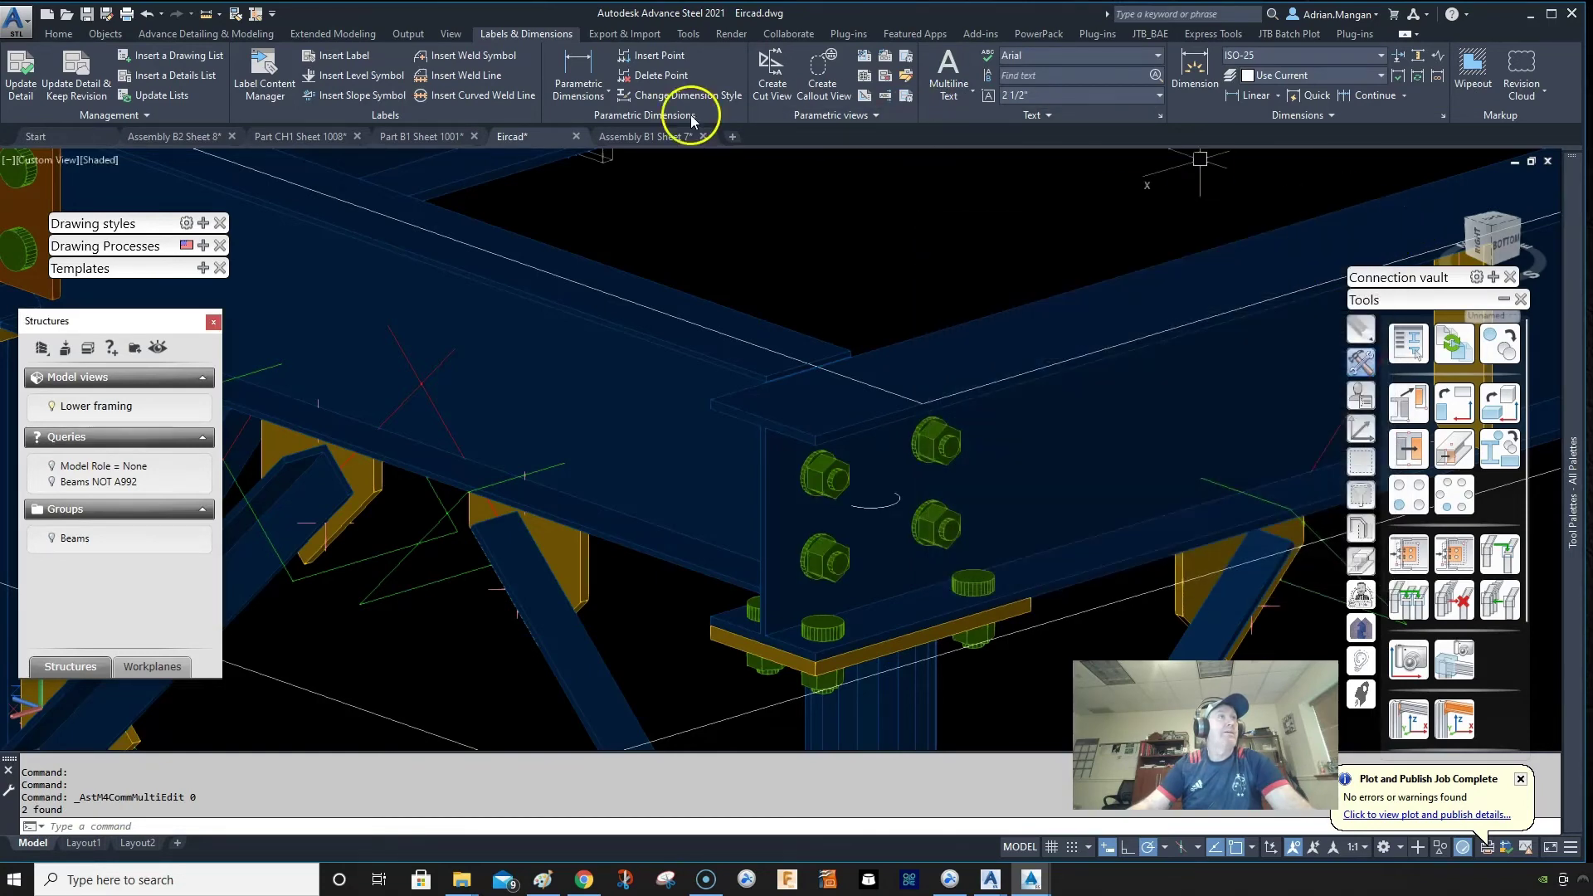
- Check the Assembly B1 Sheet 7 bolt table, then move on to Assembly B2 Sheet 8
left_click(654, 137)
left_click(1038, 253)
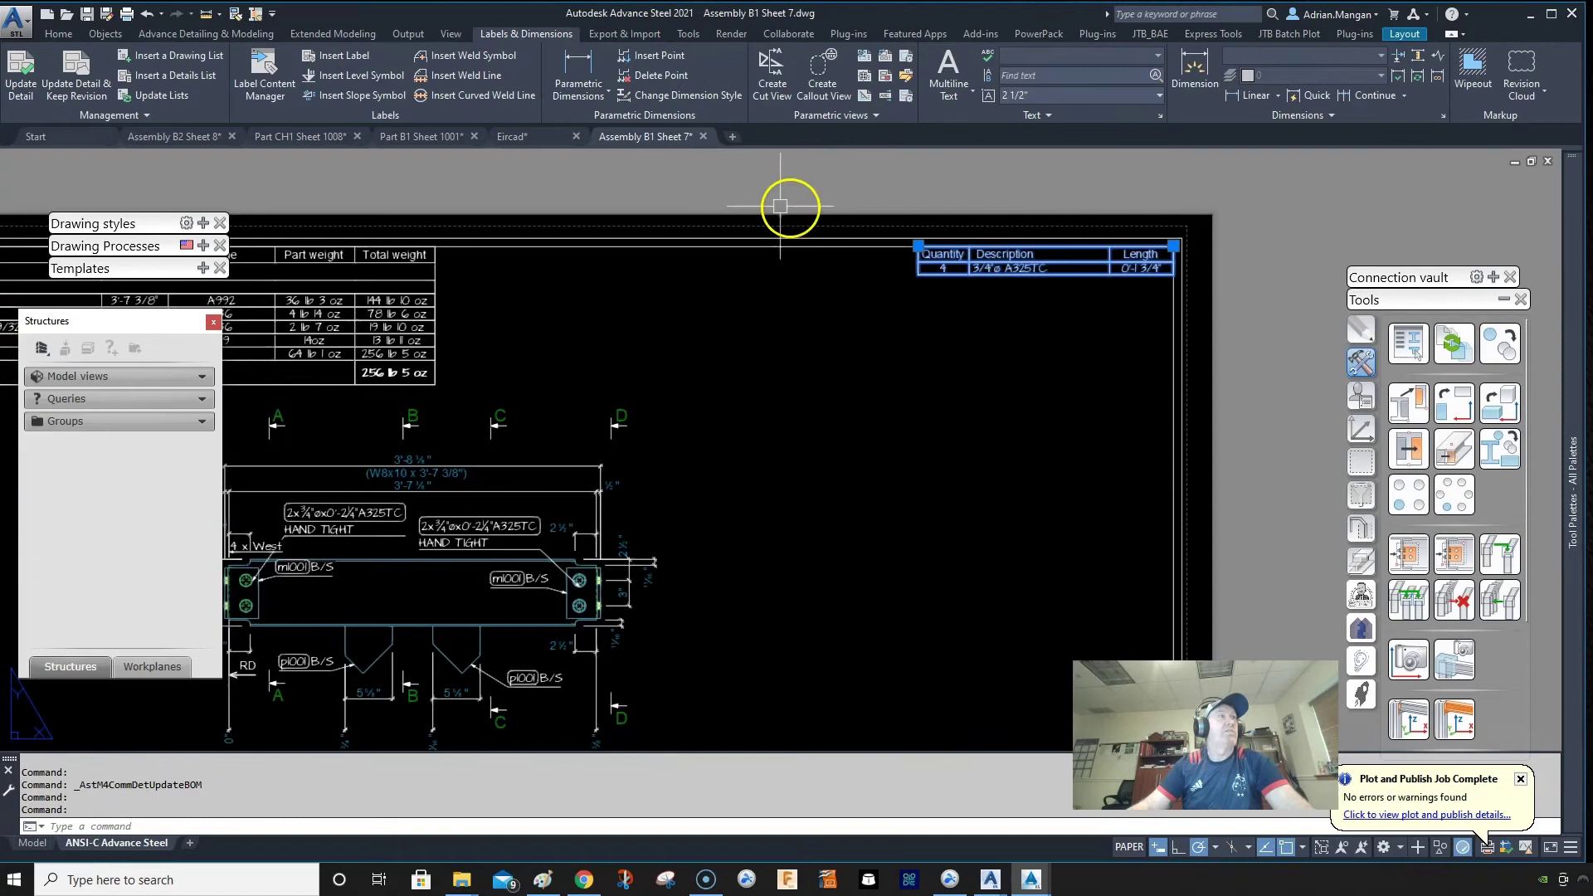
key("Escape")
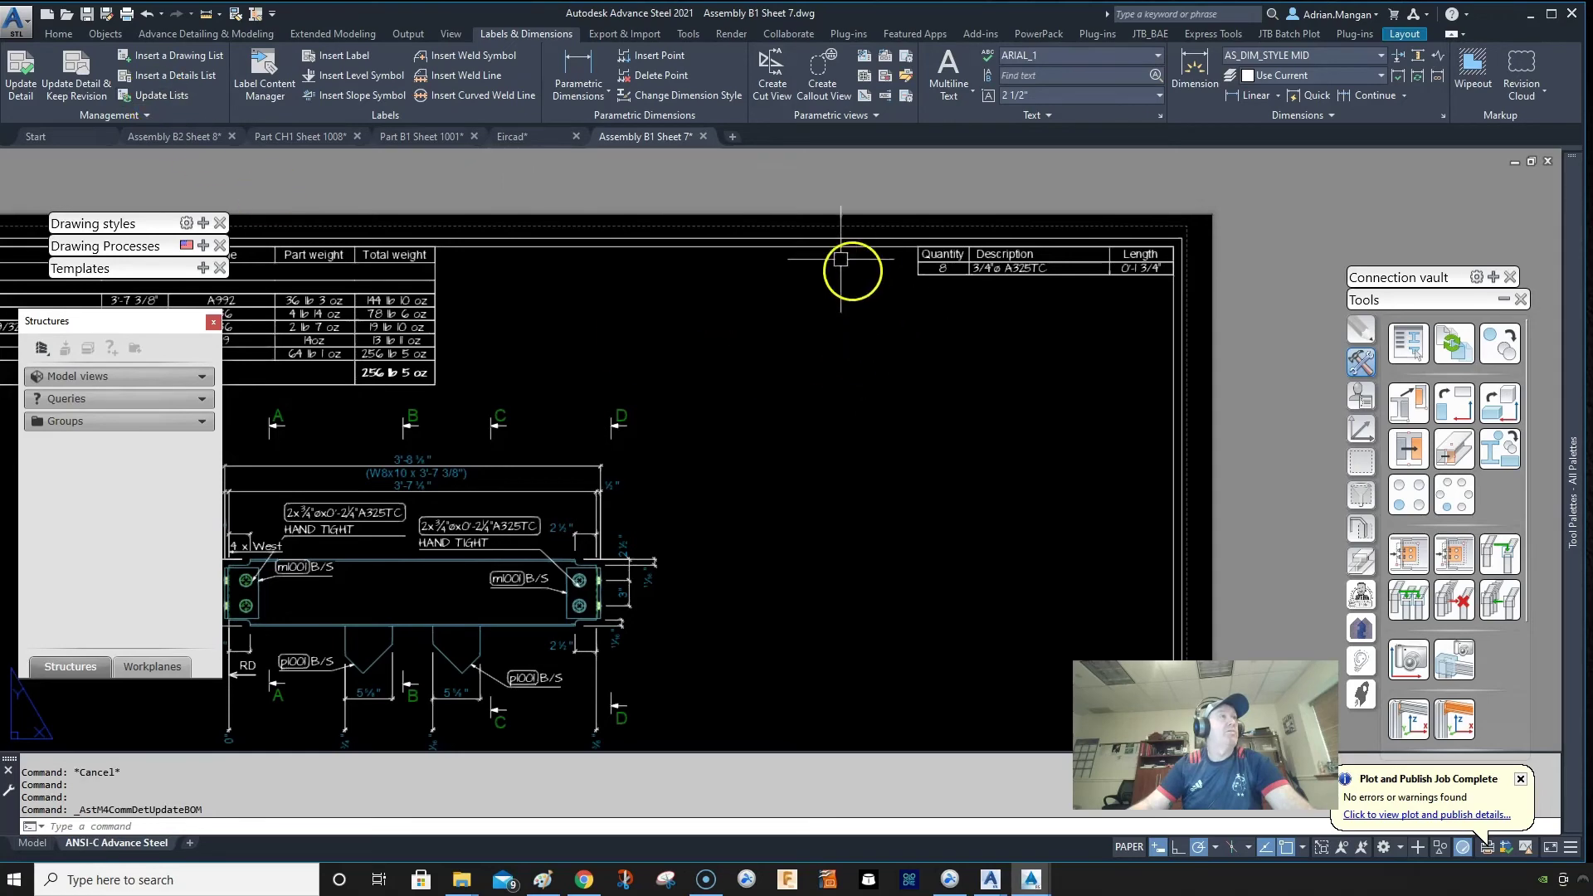
left_click(170, 136)
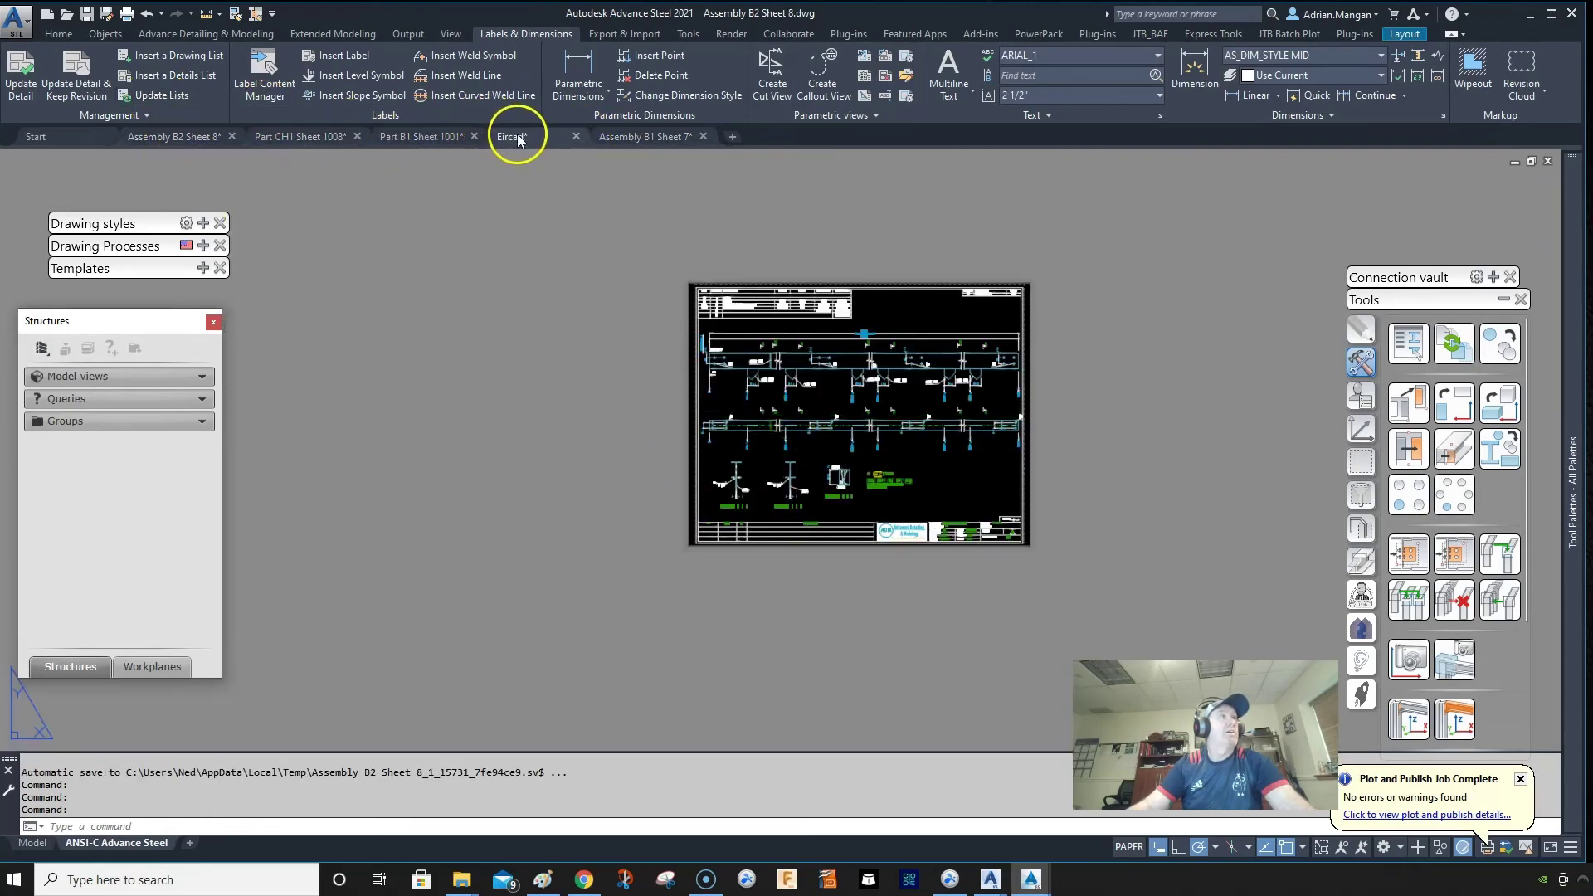
- Back in Eircad, orbit and zoom to the clip-angle bolted connection and inspect its beam
left_click(514, 136)
scroll(985, 490, "down", 3)
scroll(676, 540, "up", 5)
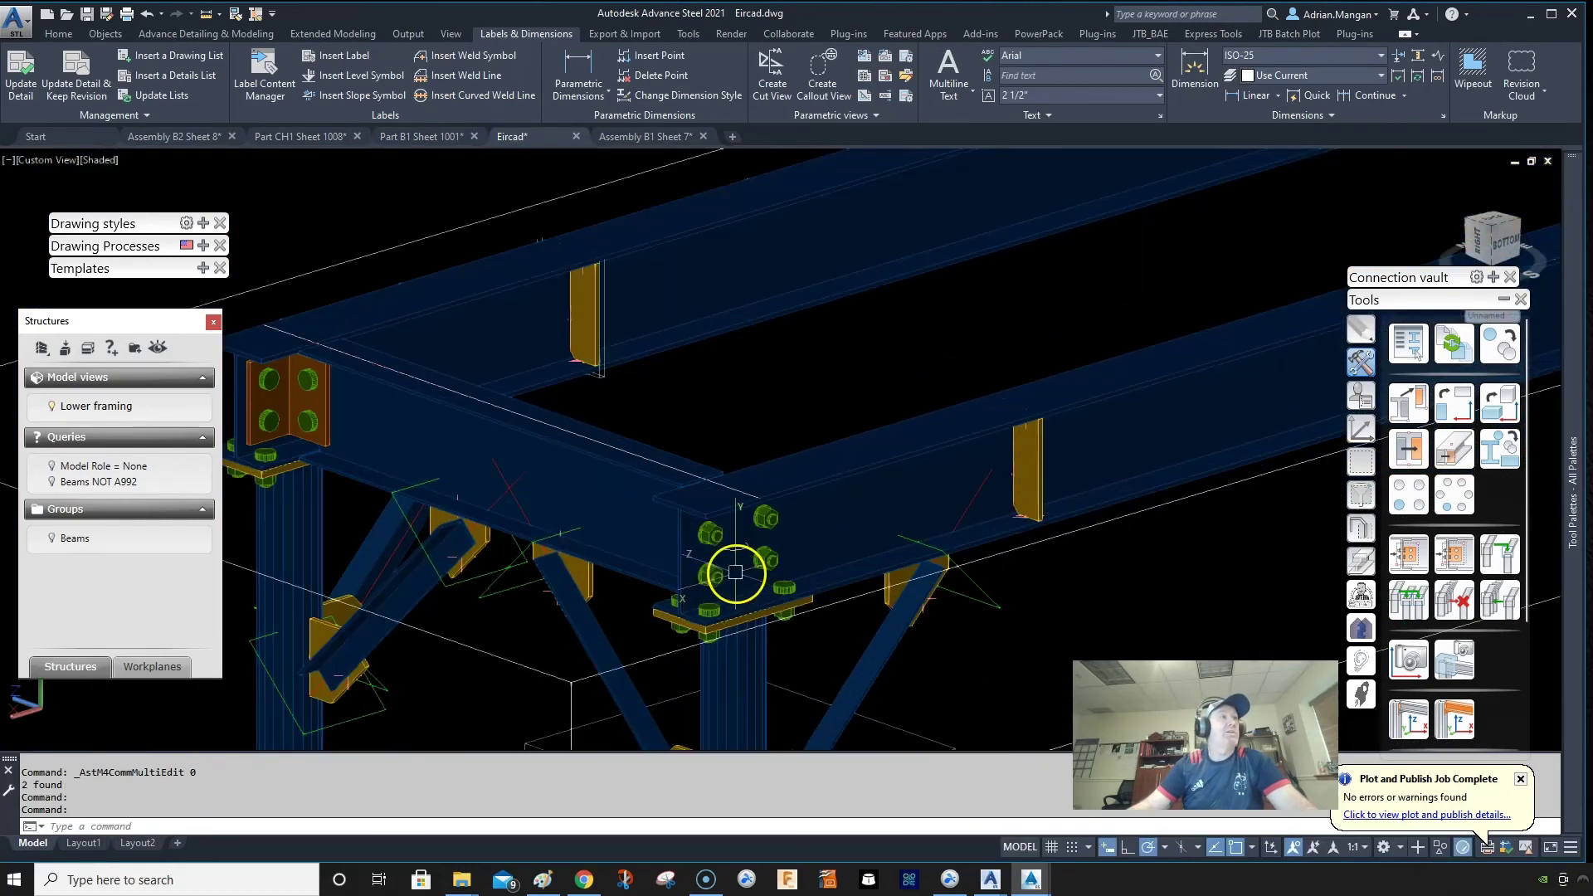
middle_click_drag(735, 572, 950, 413, "shift")
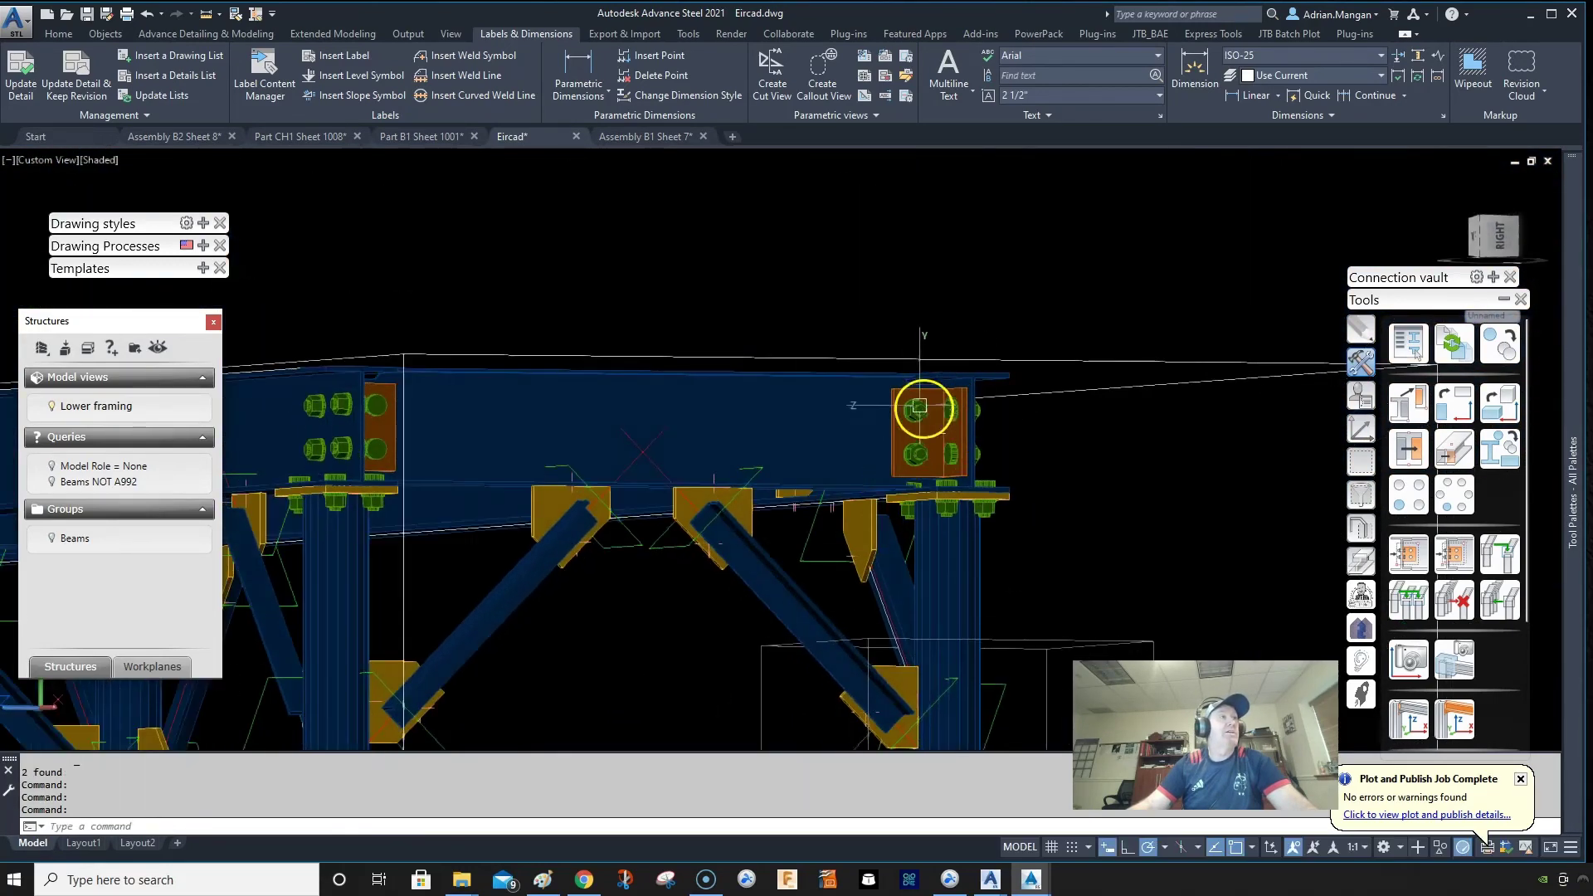
key("Escape")
scroll(959, 506, "down", 4)
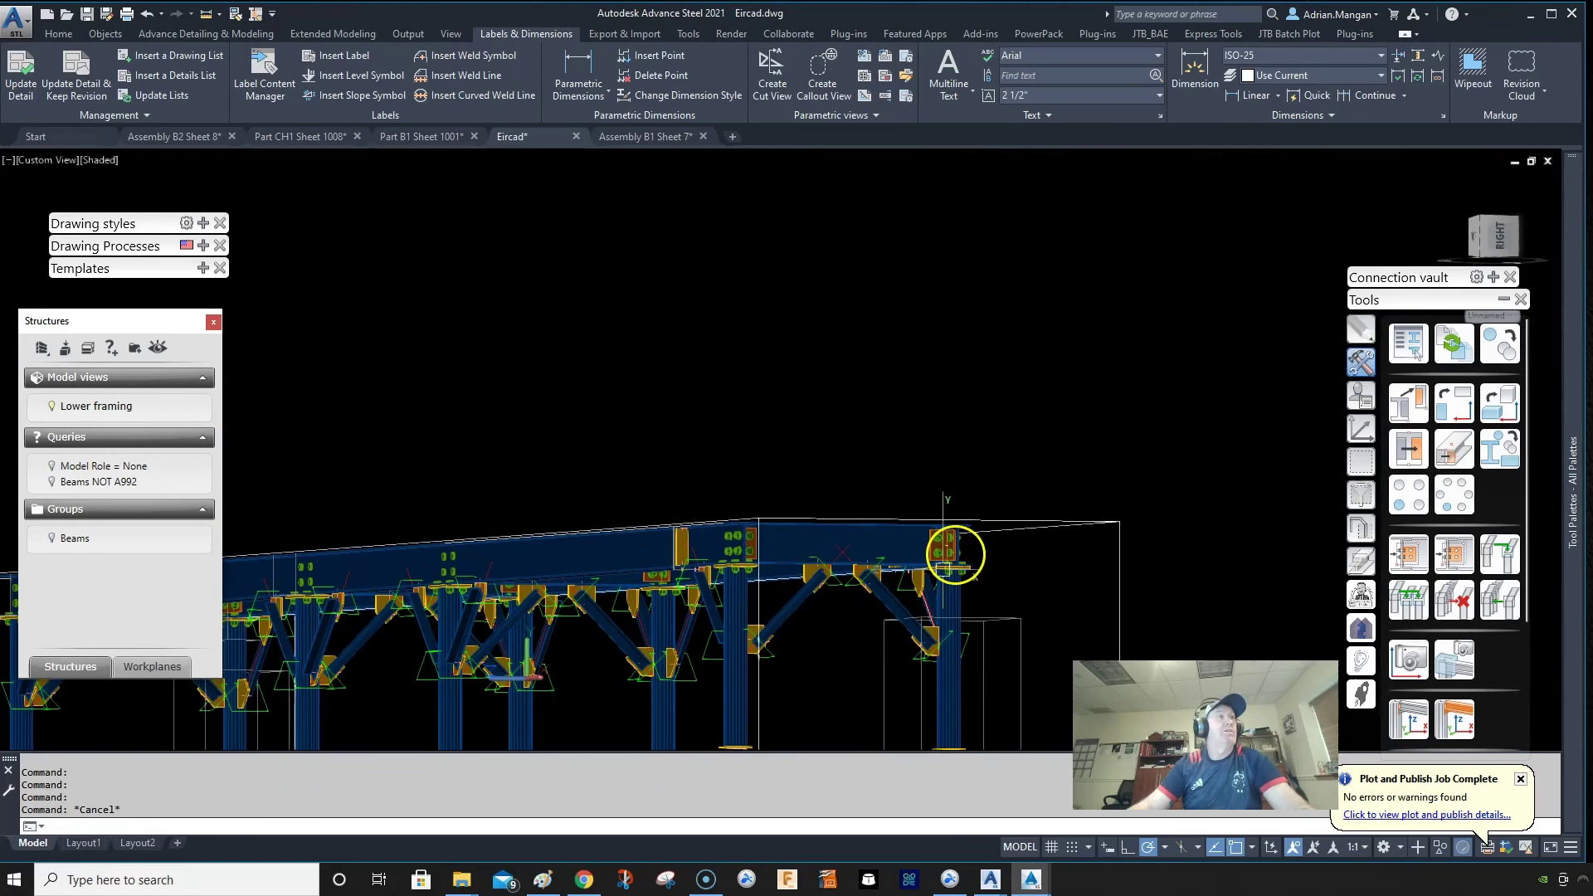
middle_click_drag(954, 555, 868, 526, "shift")
scroll(743, 562, "up", 6)
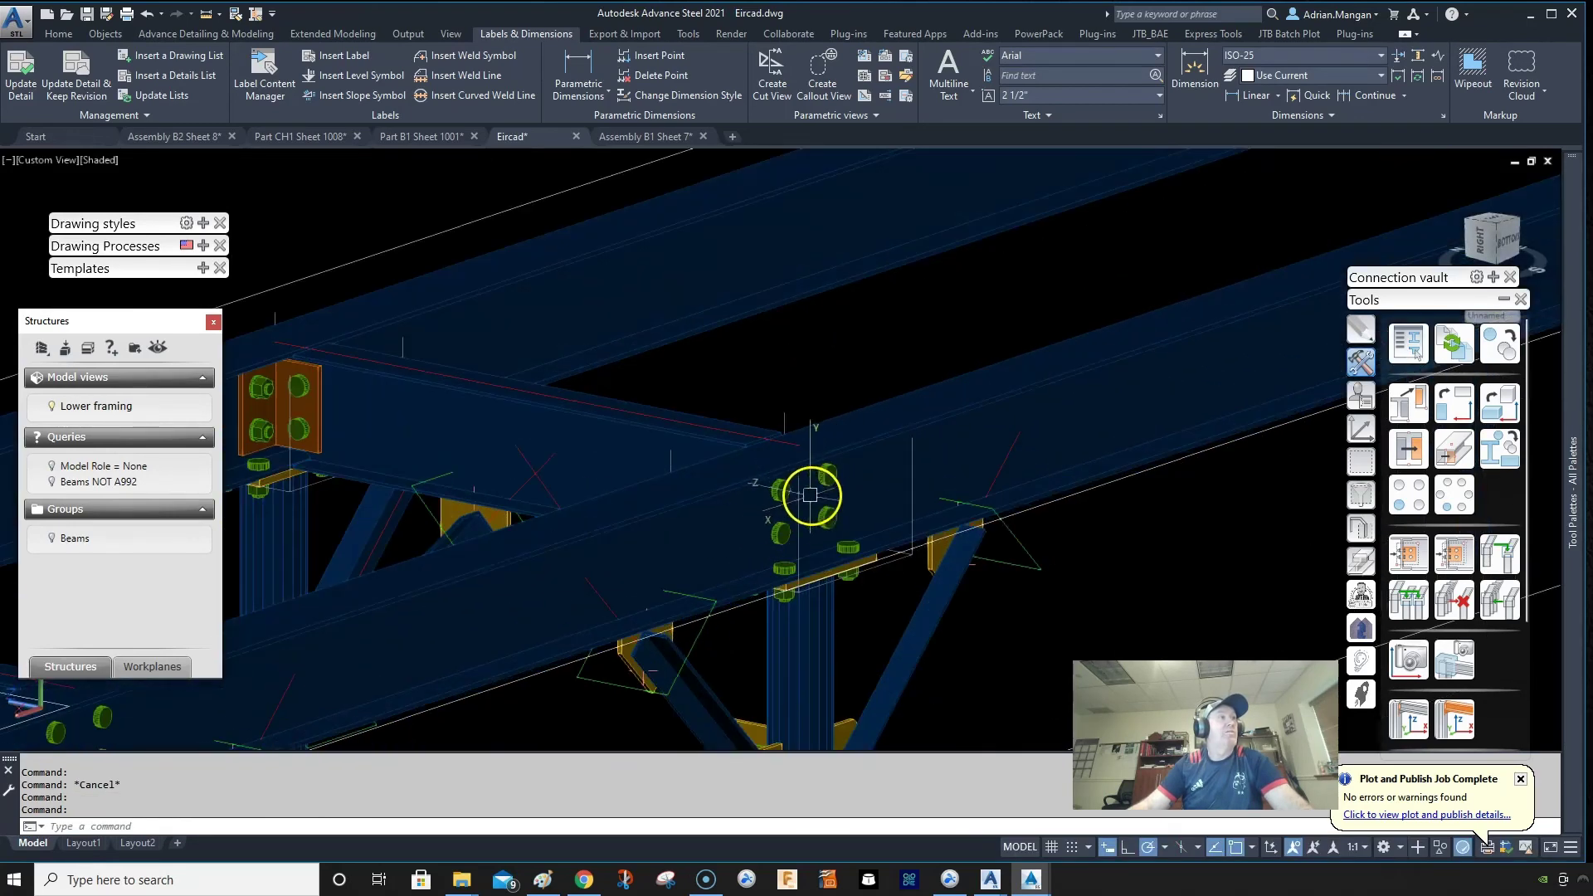
left_click(811, 496)
key("Escape")
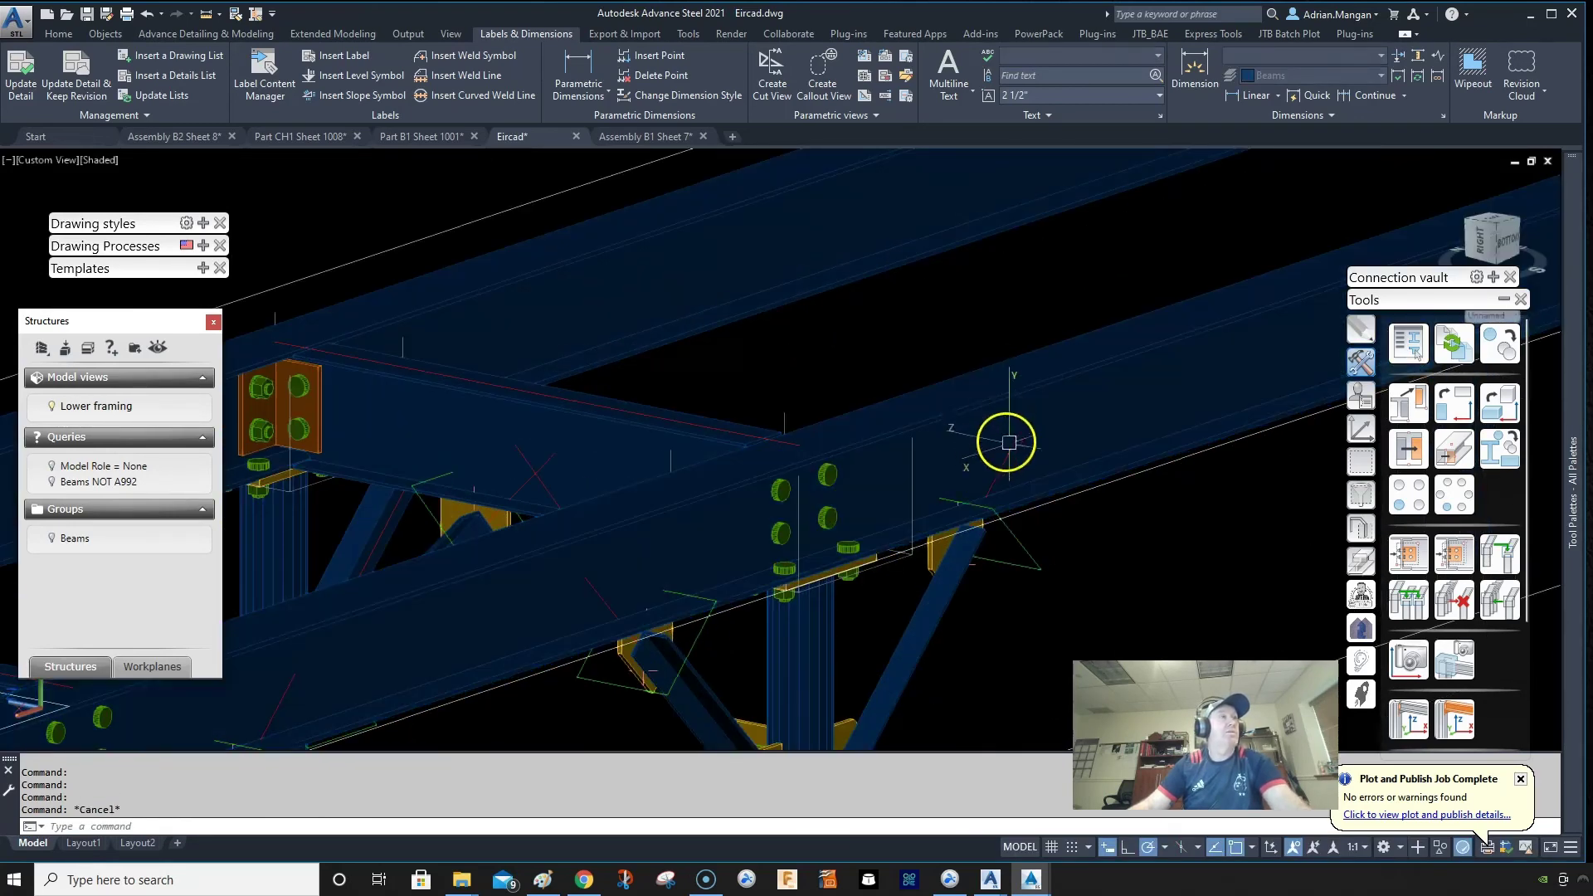